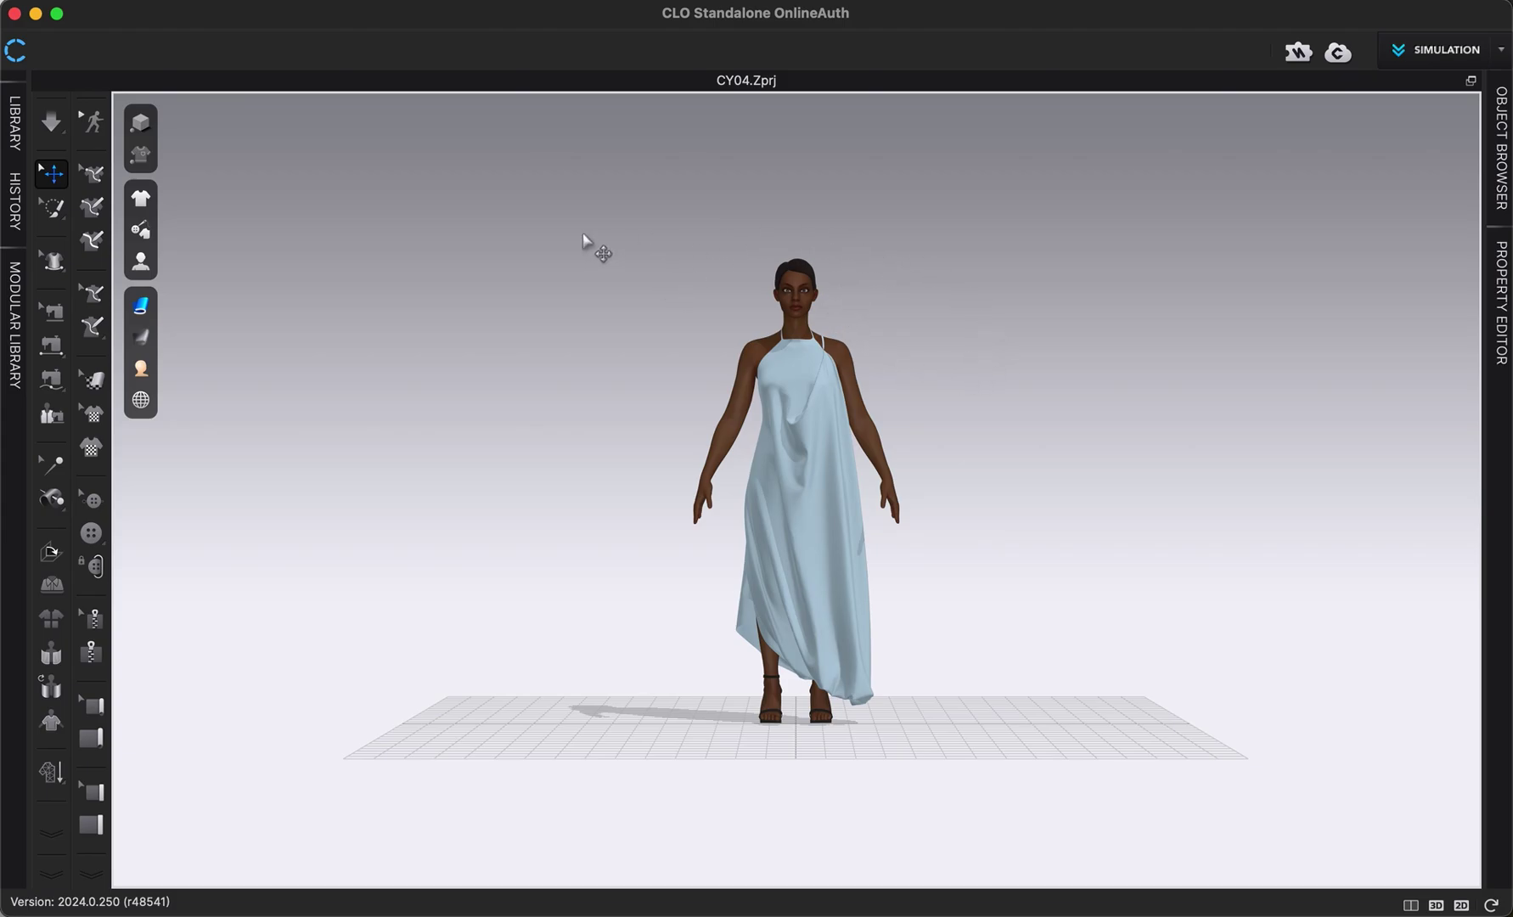
Open the library and browse to the Motion folder of the Female_V2 avatar
{"action": "left_click", "coordinate": [16, 127]}
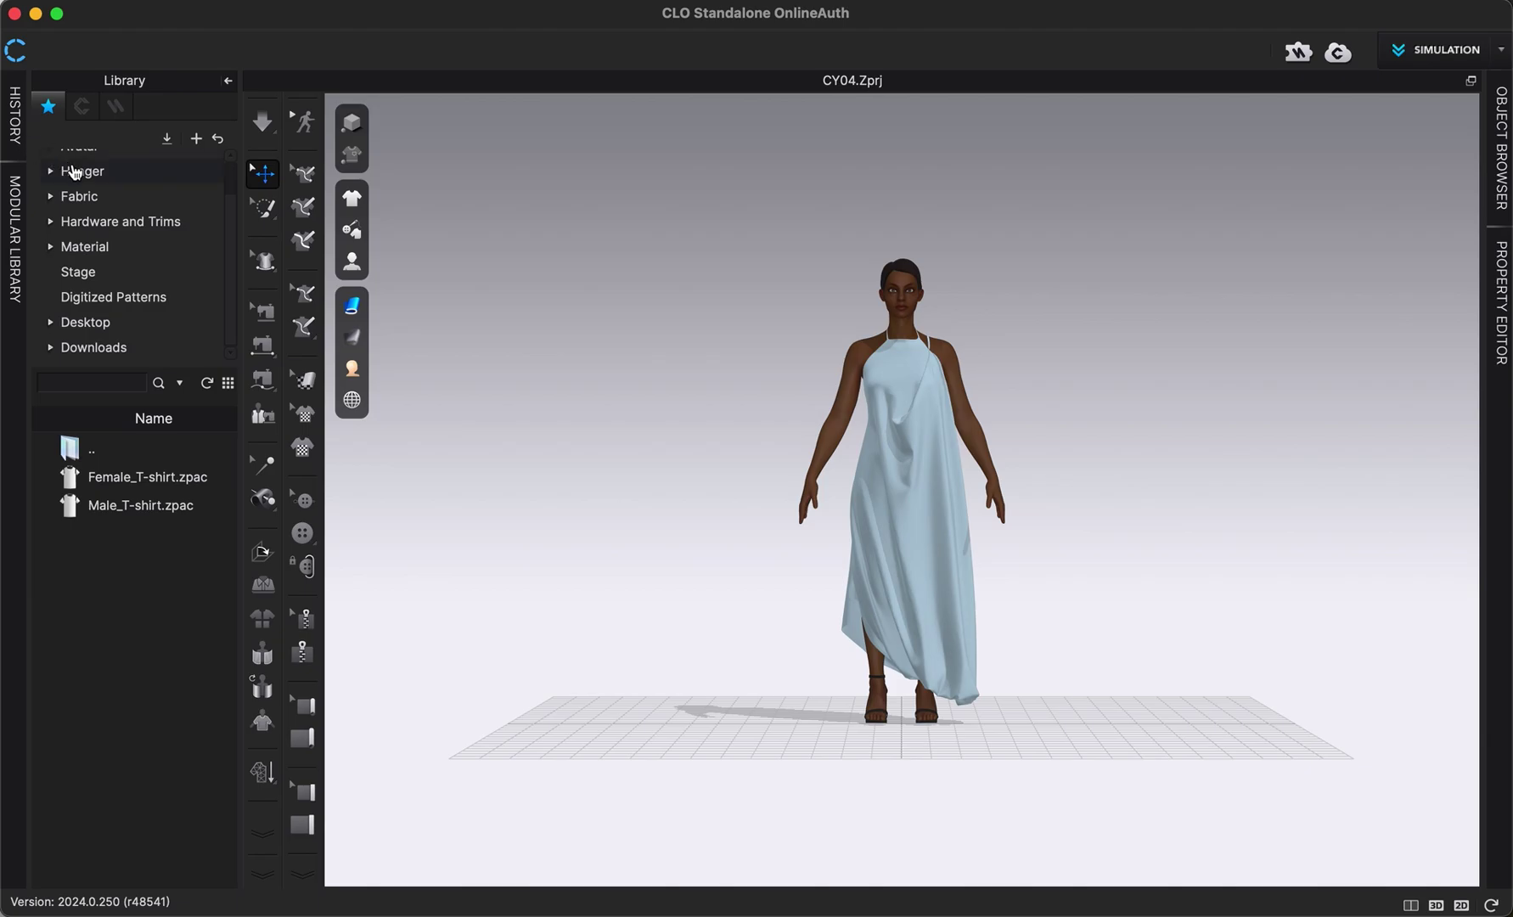
{"action": "scroll", "coordinate": [109, 187], "scroll_direction": "up", "scroll_amount": 2}
{"action": "left_click", "coordinate": [81, 187]}
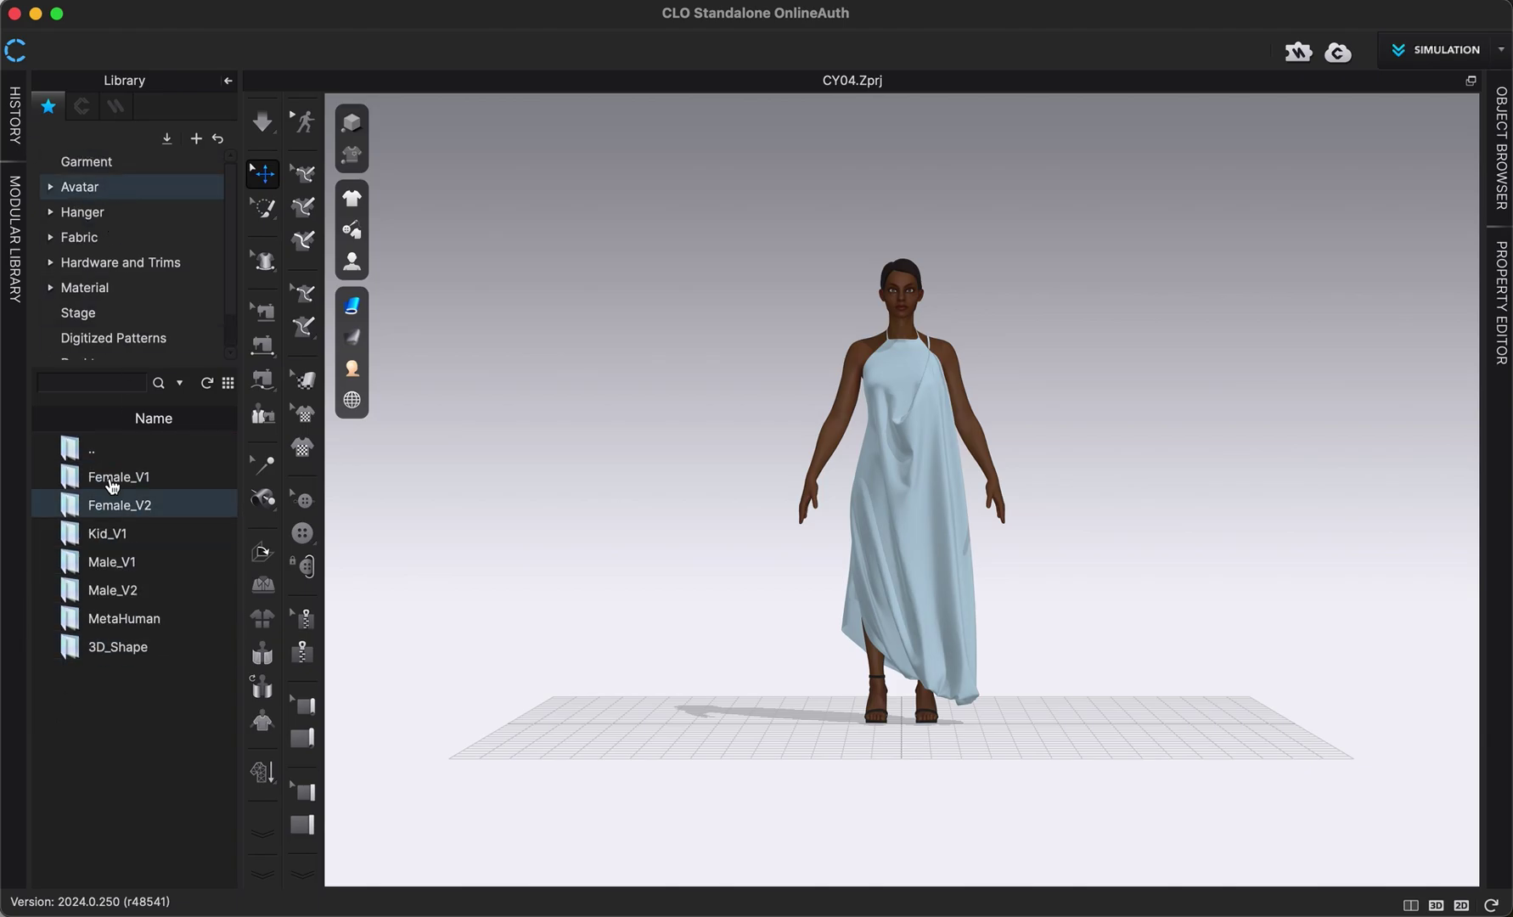
{"action": "double_click", "coordinate": [103, 509]}
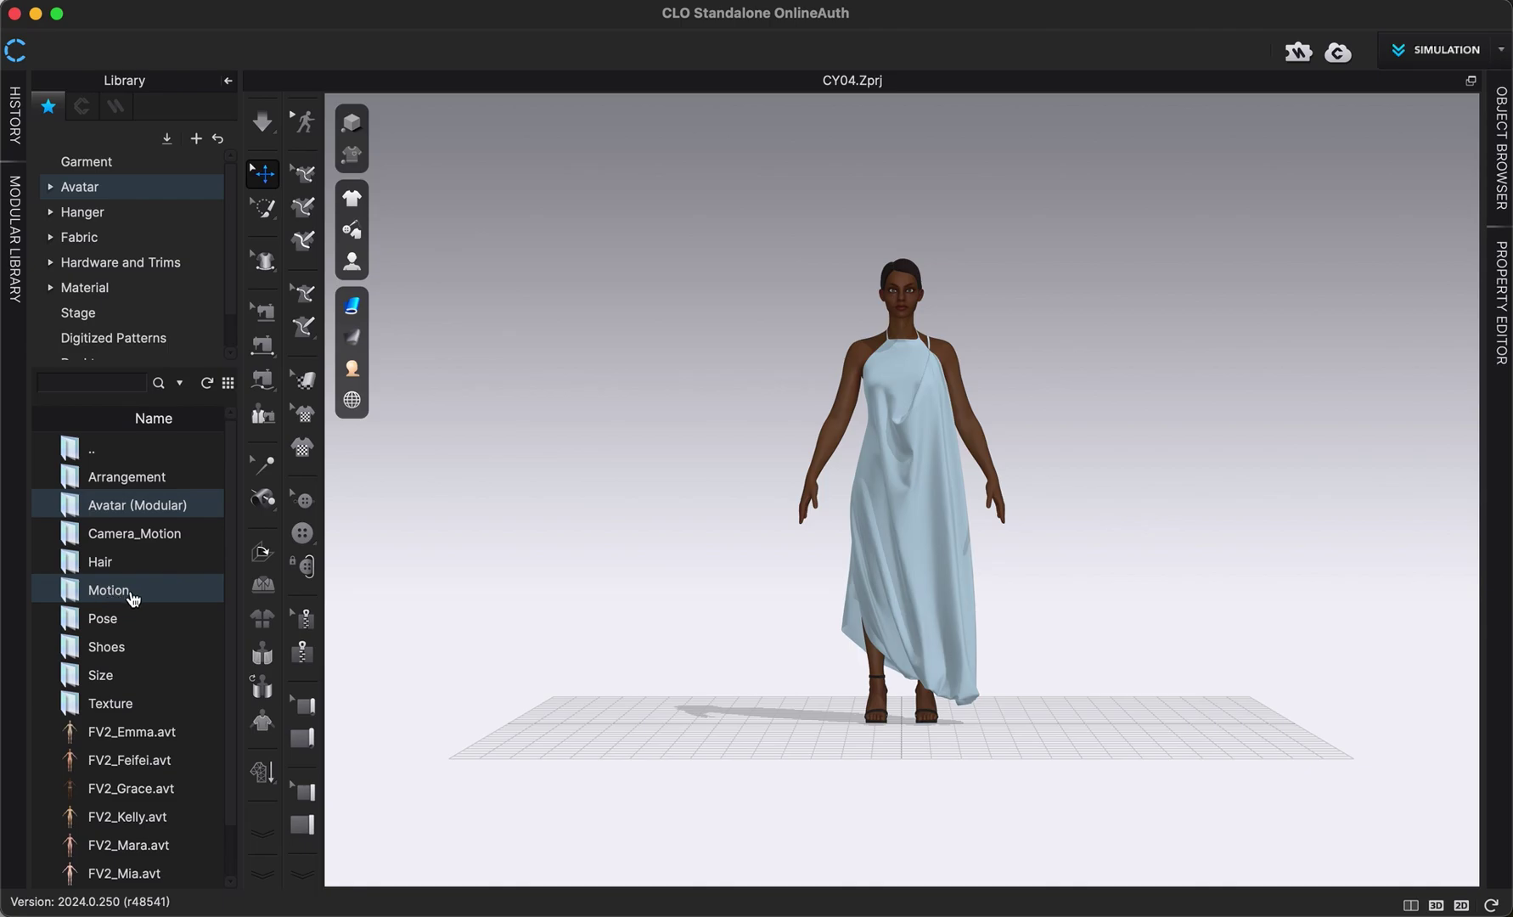
{"action": "double_click", "coordinate": [124, 599]}
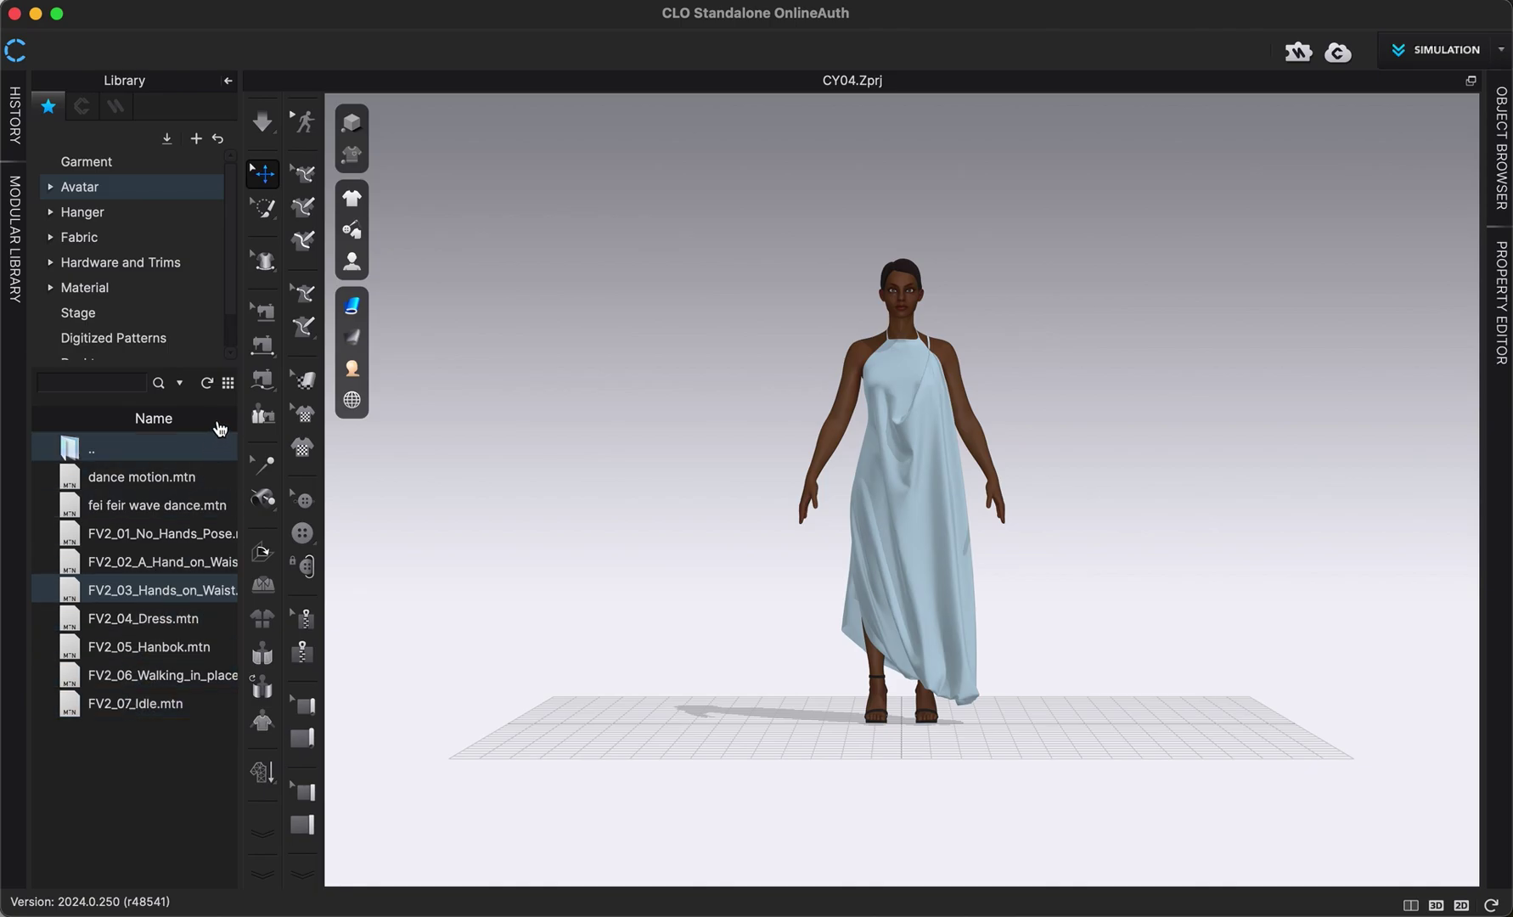
Compare the motion files in thumbnail view and list view, finishing in list view
{"action": "left_click", "coordinate": [228, 383]}
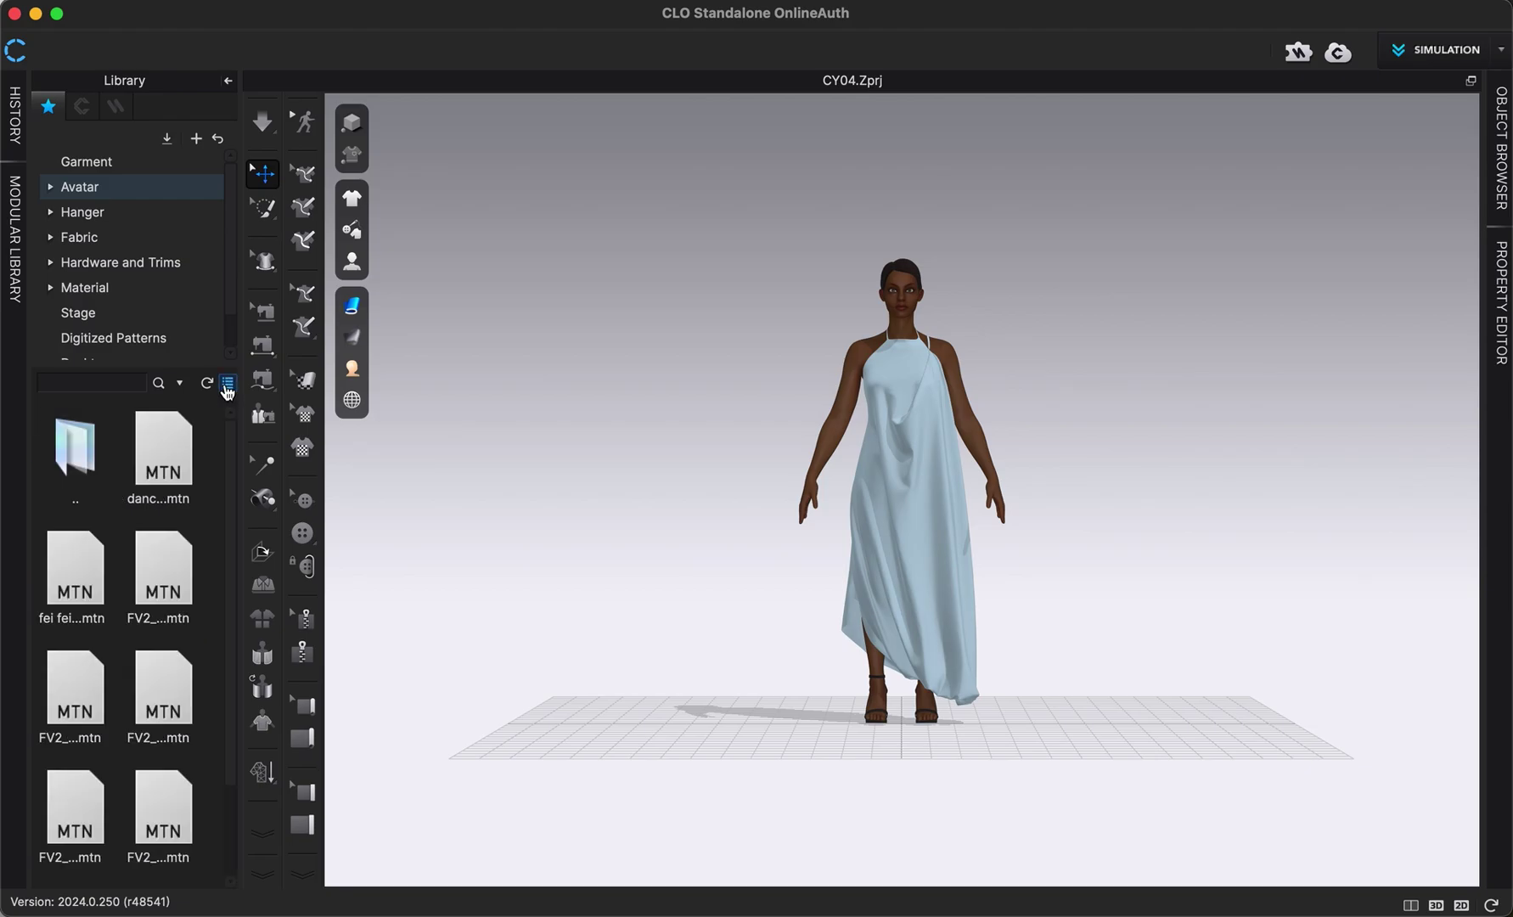
{"action": "scroll", "coordinate": [187, 561], "scroll_direction": "down", "scroll_amount": 1}
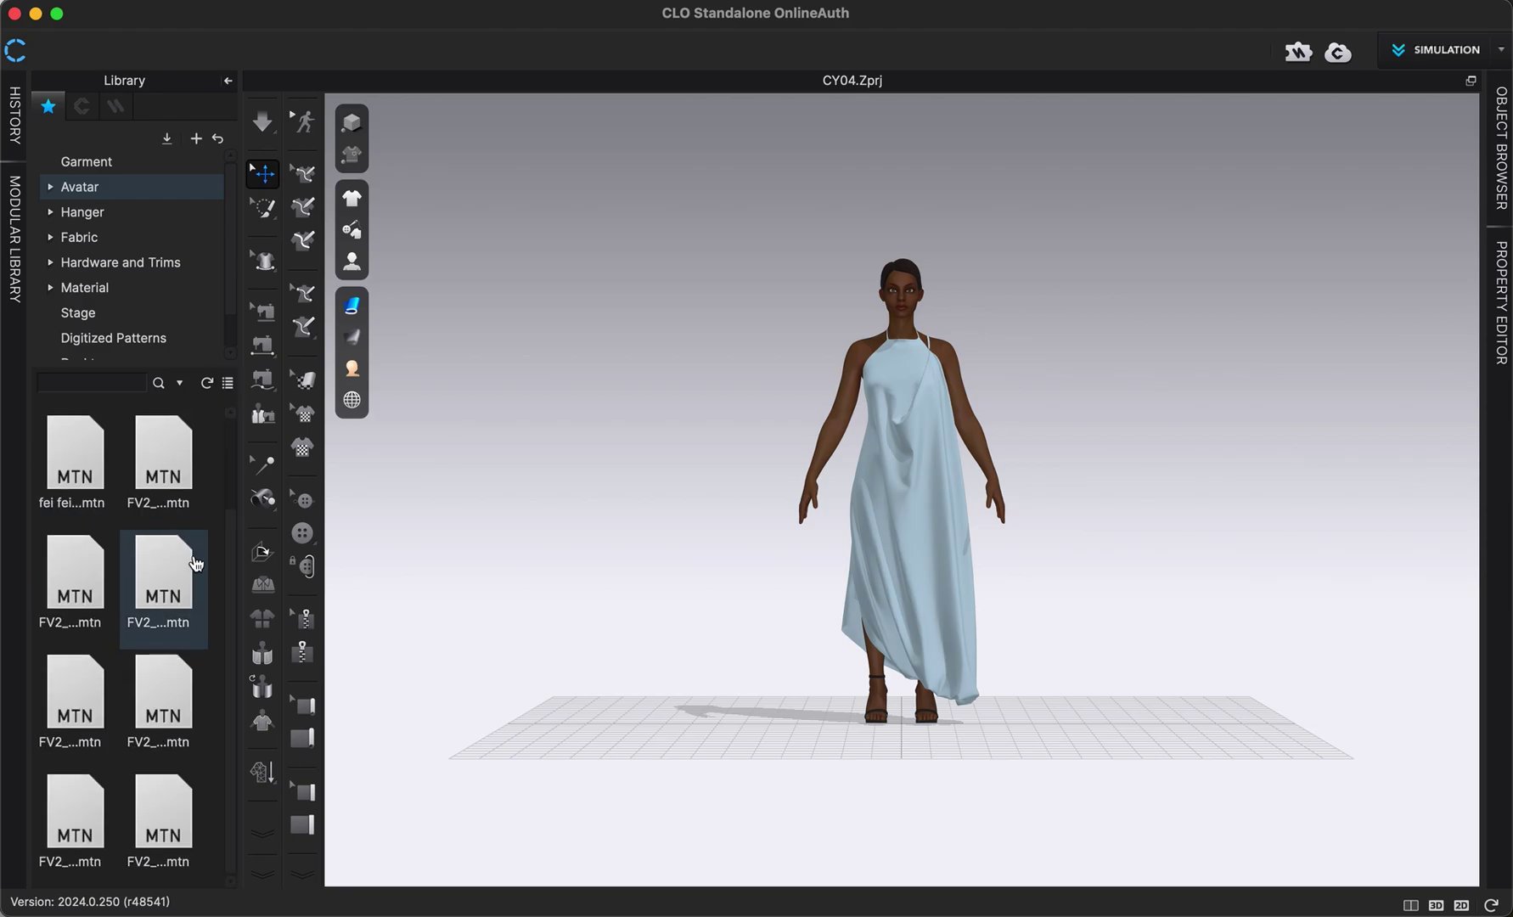
{"action": "scroll", "coordinate": [191, 552], "scroll_direction": "up", "scroll_amount": 1}
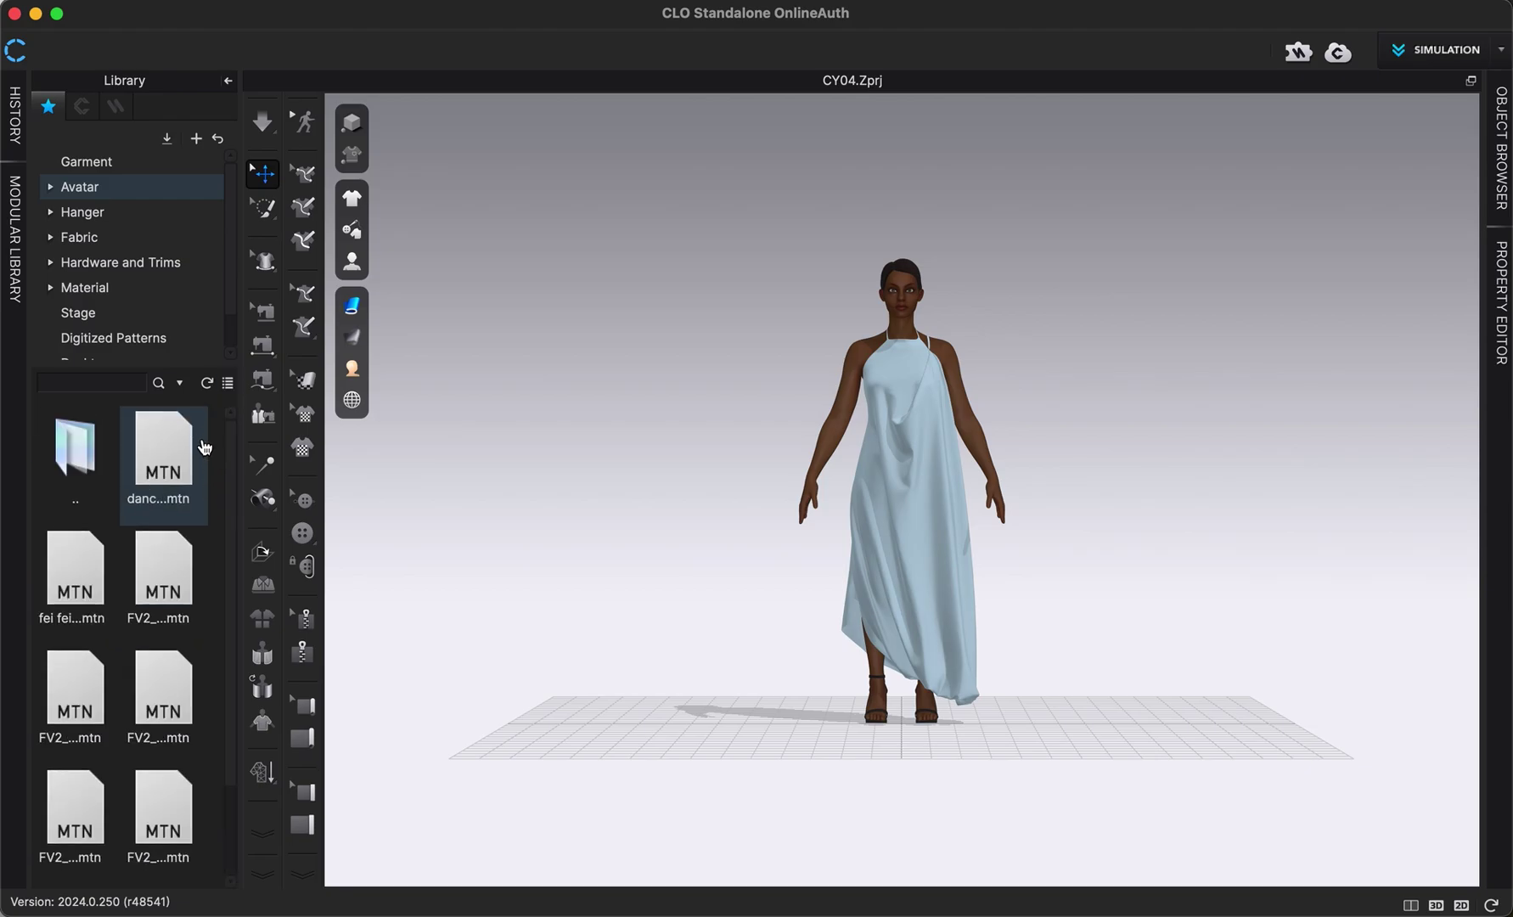
{"action": "left_click", "coordinate": [227, 384]}
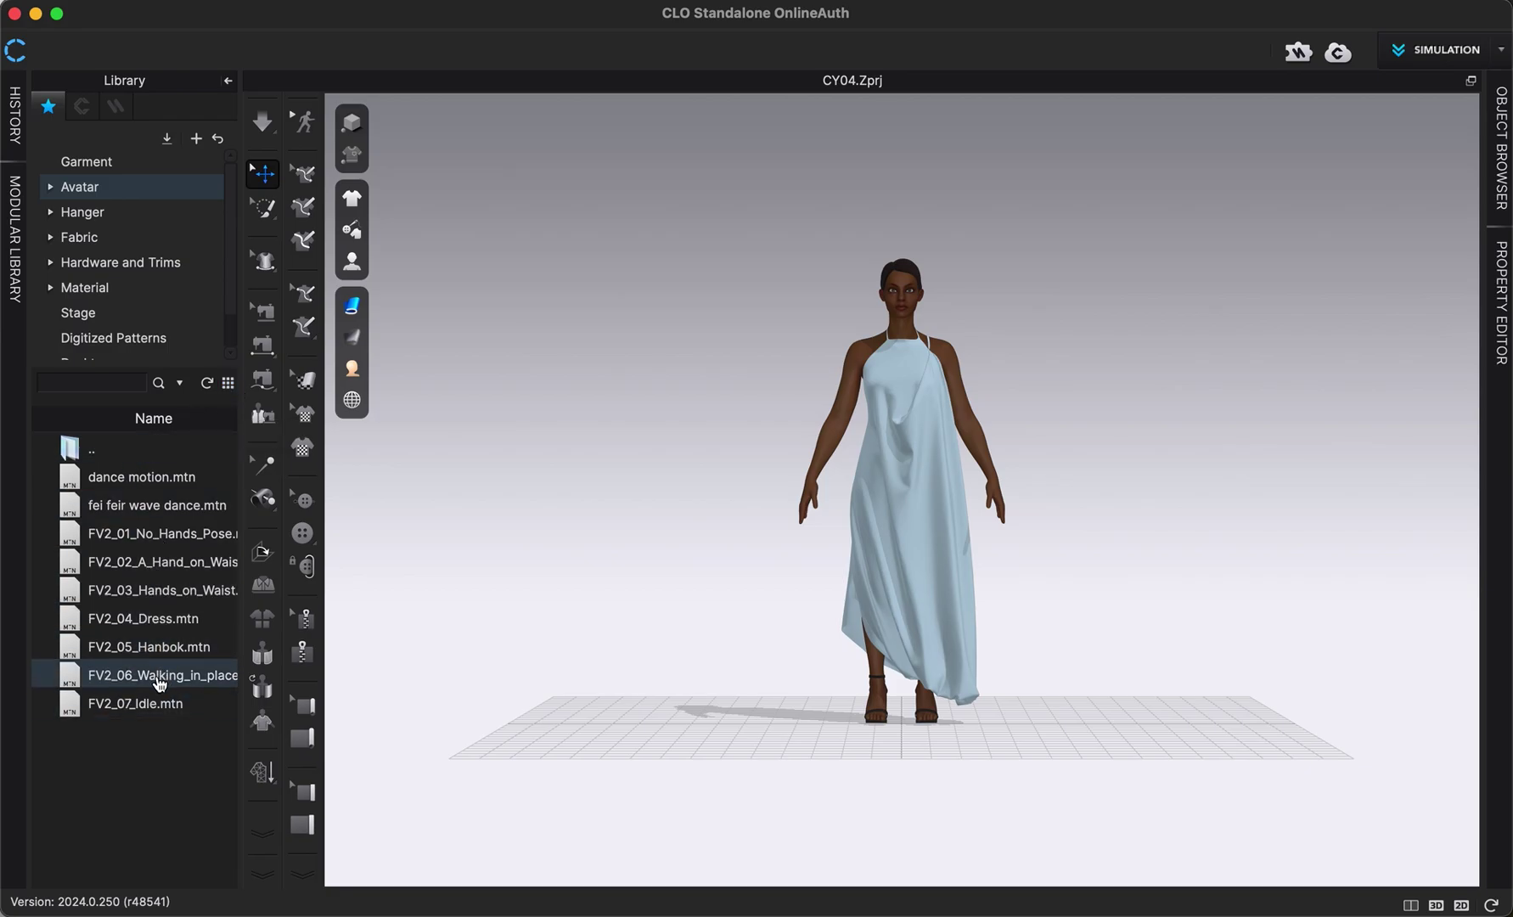
{"action": "left_click", "coordinate": [227, 383]}
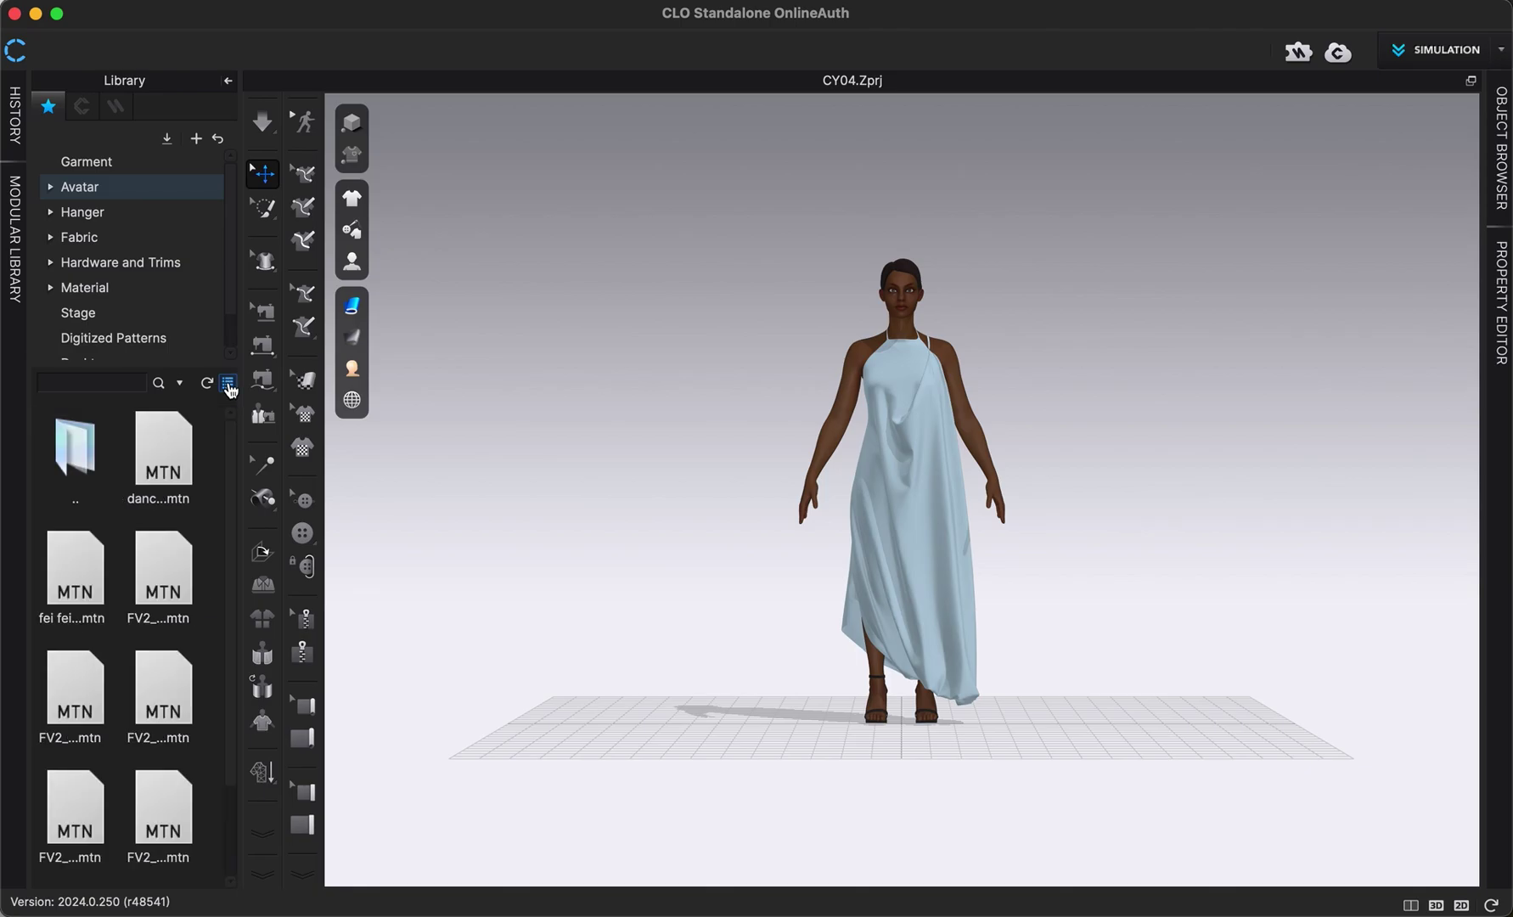
{"action": "left_click", "coordinate": [227, 383]}
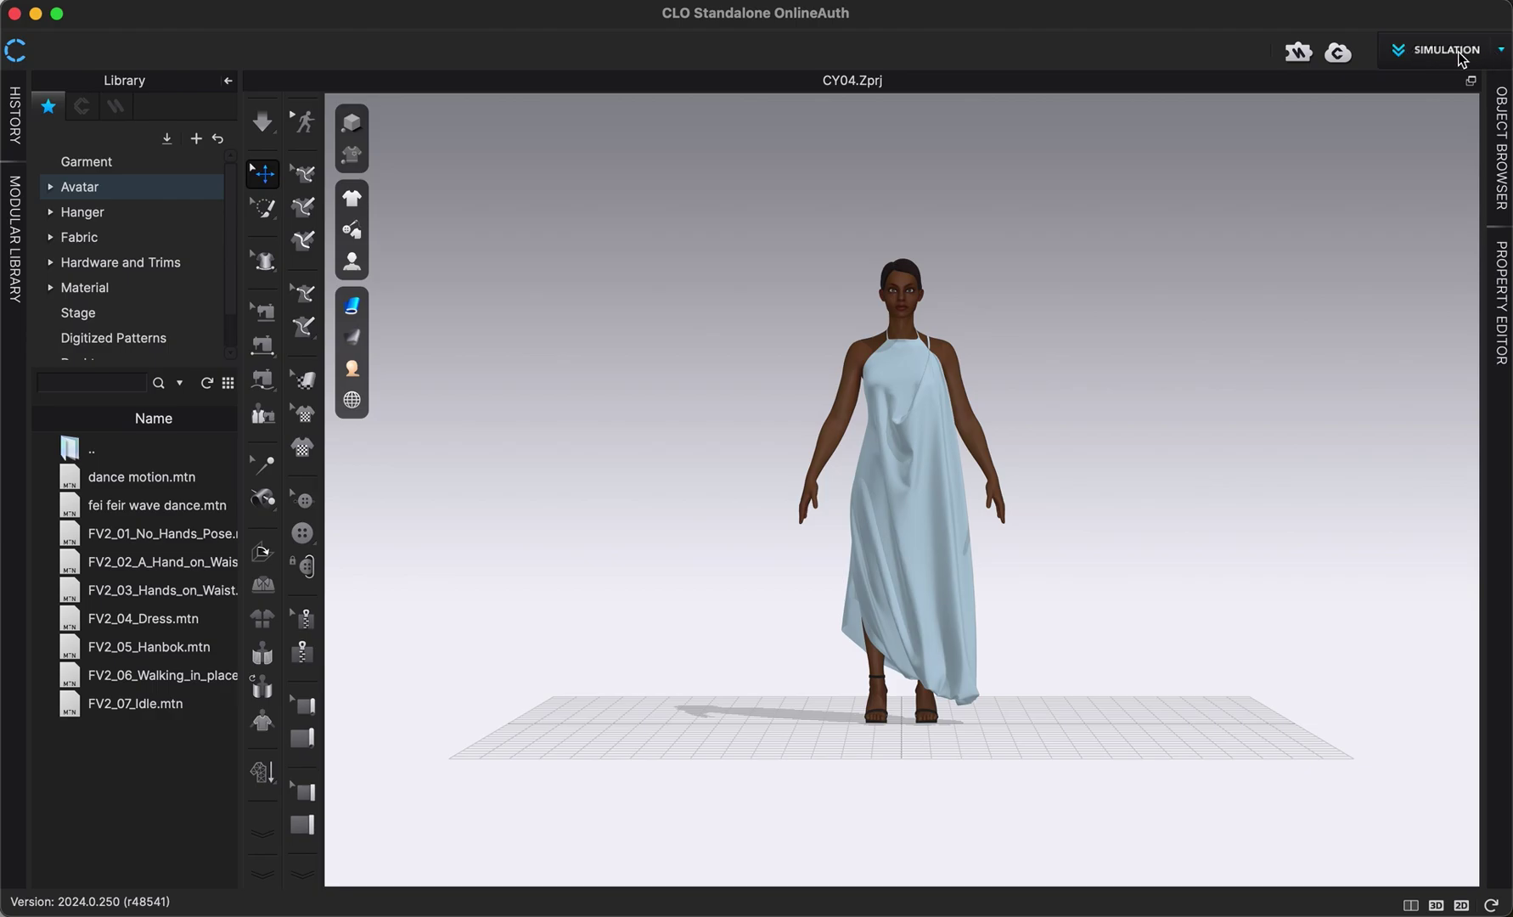
Switch to the Animation workspace, collapse the Object Browser and Property Editor, and enlarge the timeline area
{"action": "left_click", "coordinate": [1500, 51]}
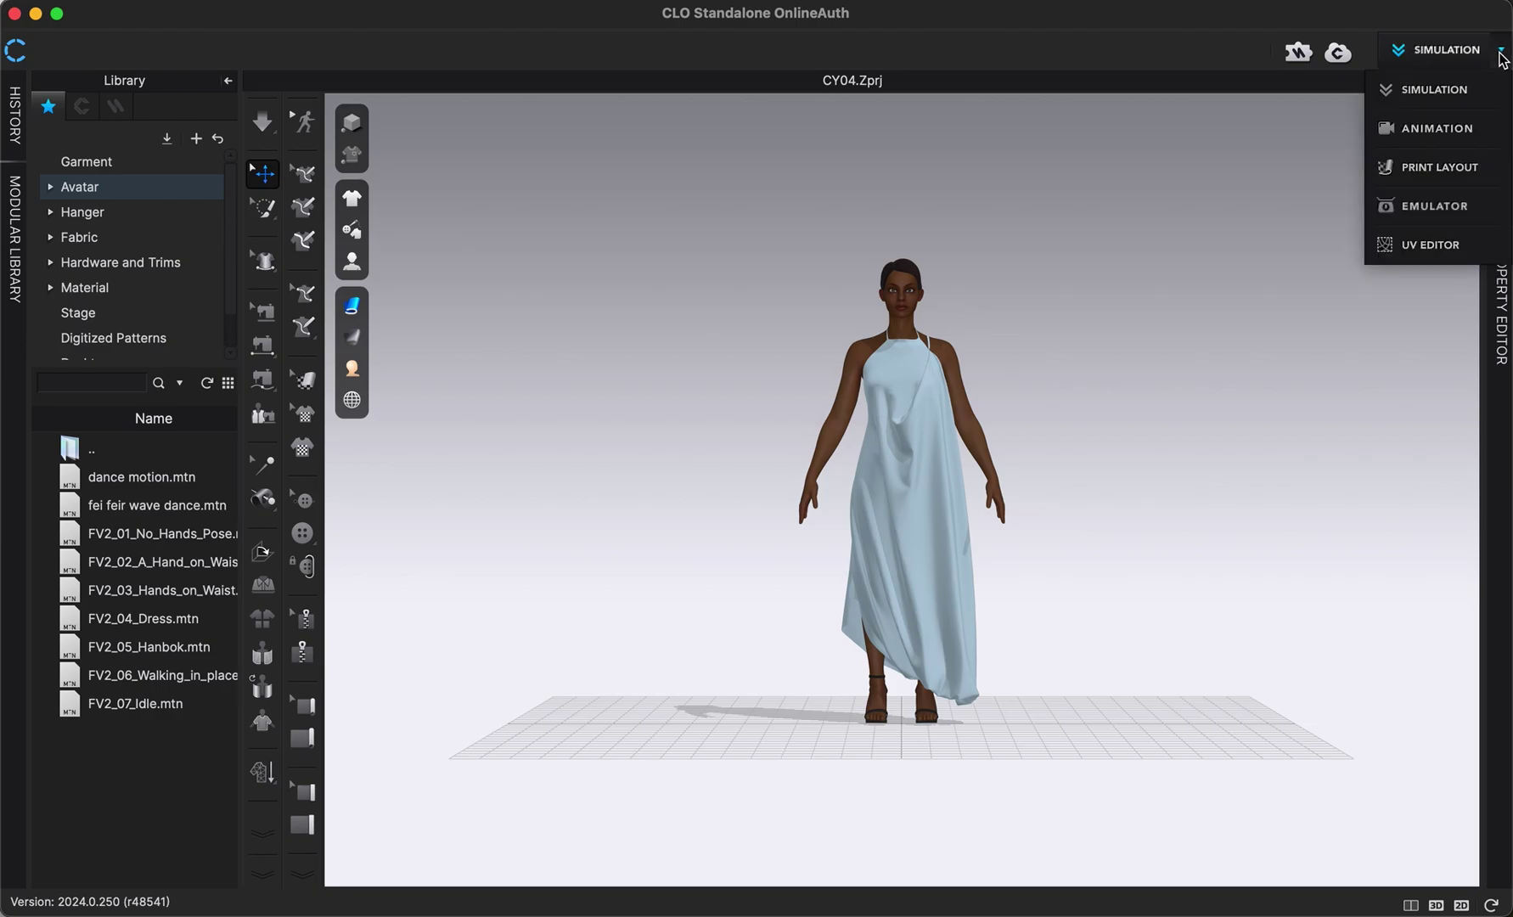
{"action": "left_click", "coordinate": [1437, 128]}
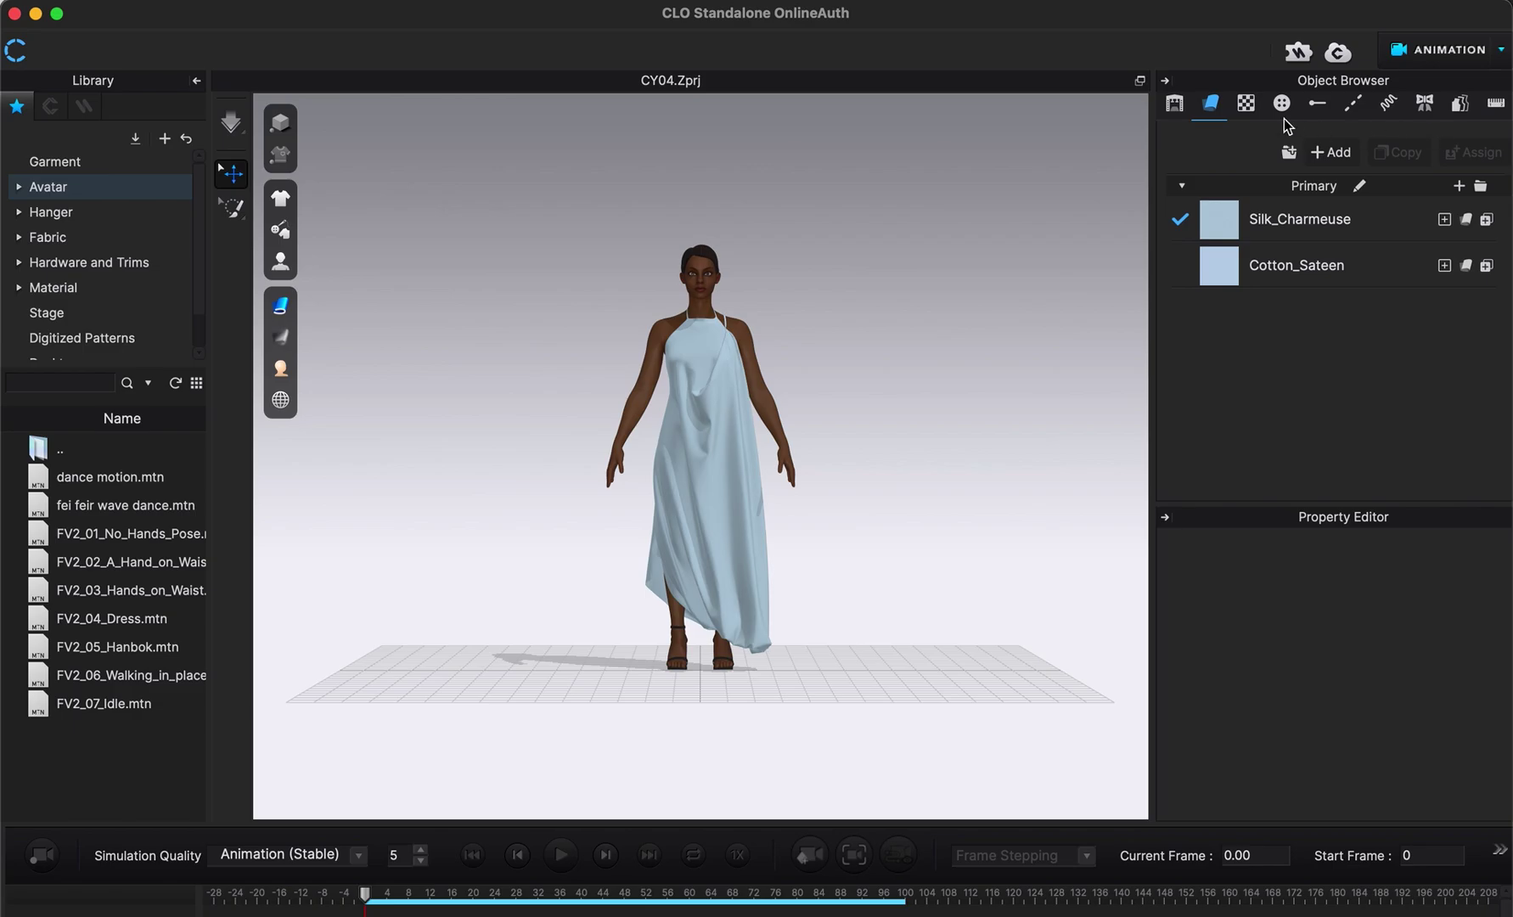
{"action": "left_click", "coordinate": [1168, 84]}
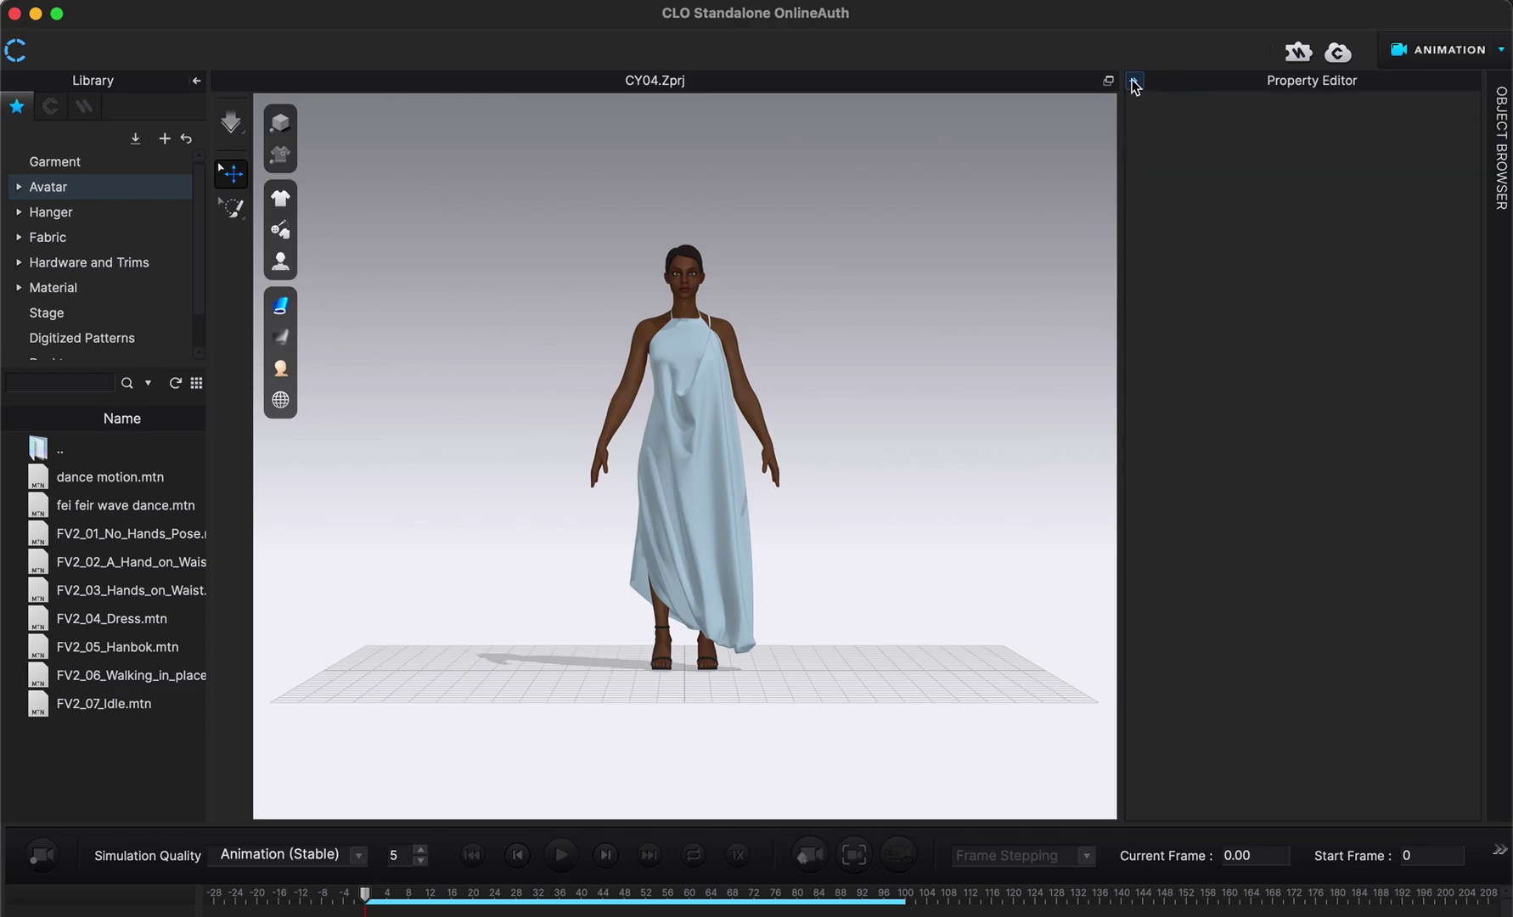
{"action": "left_click", "coordinate": [1134, 83]}
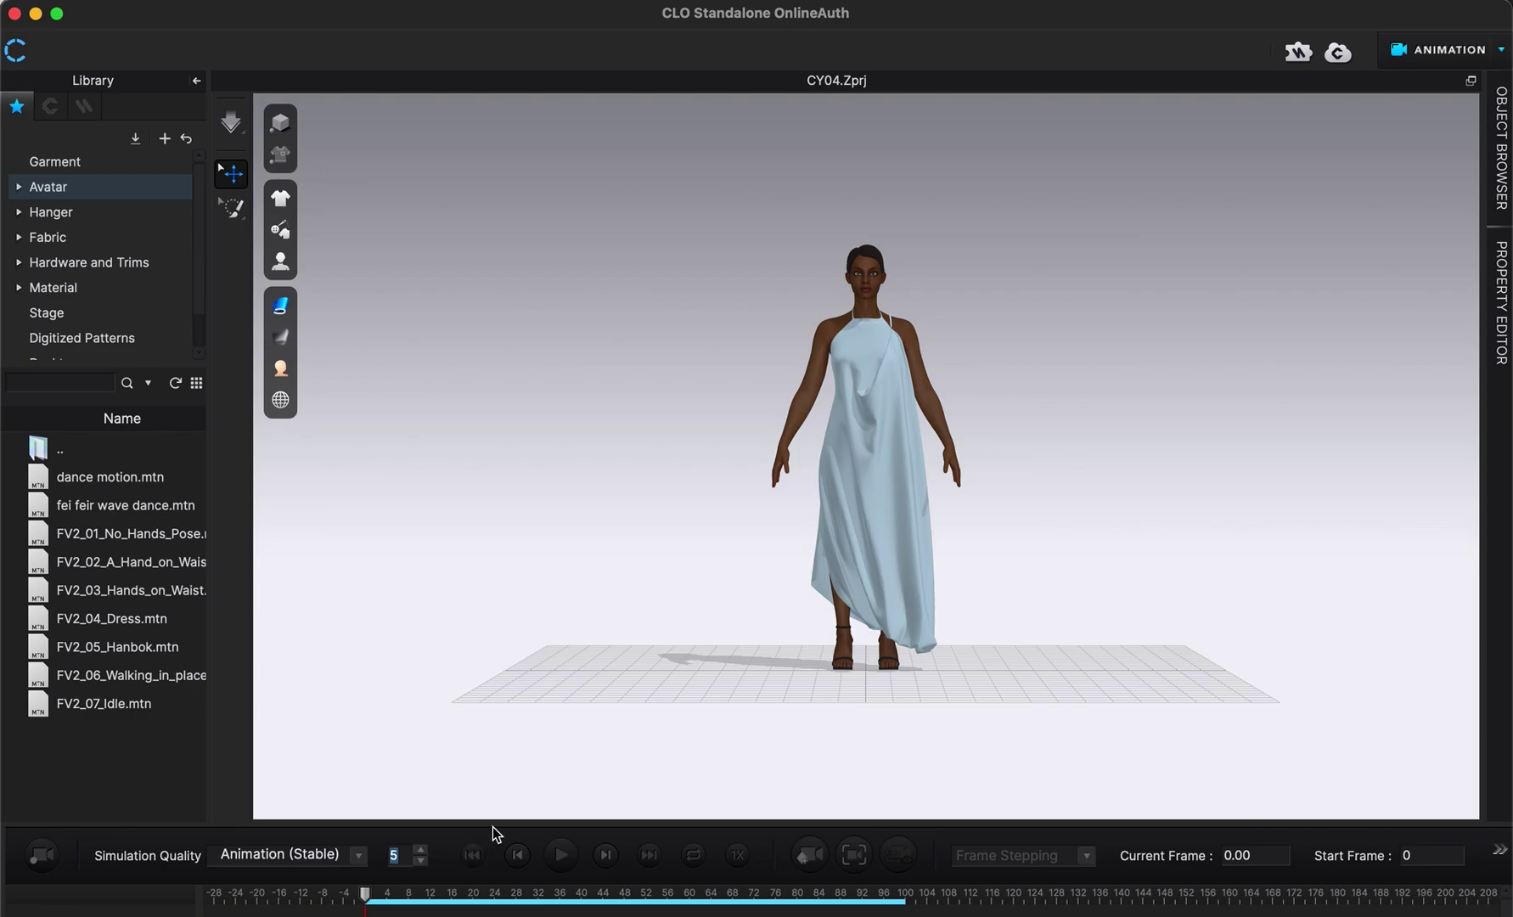
{"action": "left_click_drag", "start_coordinate": [493, 820], "coordinate": [493, 735]}
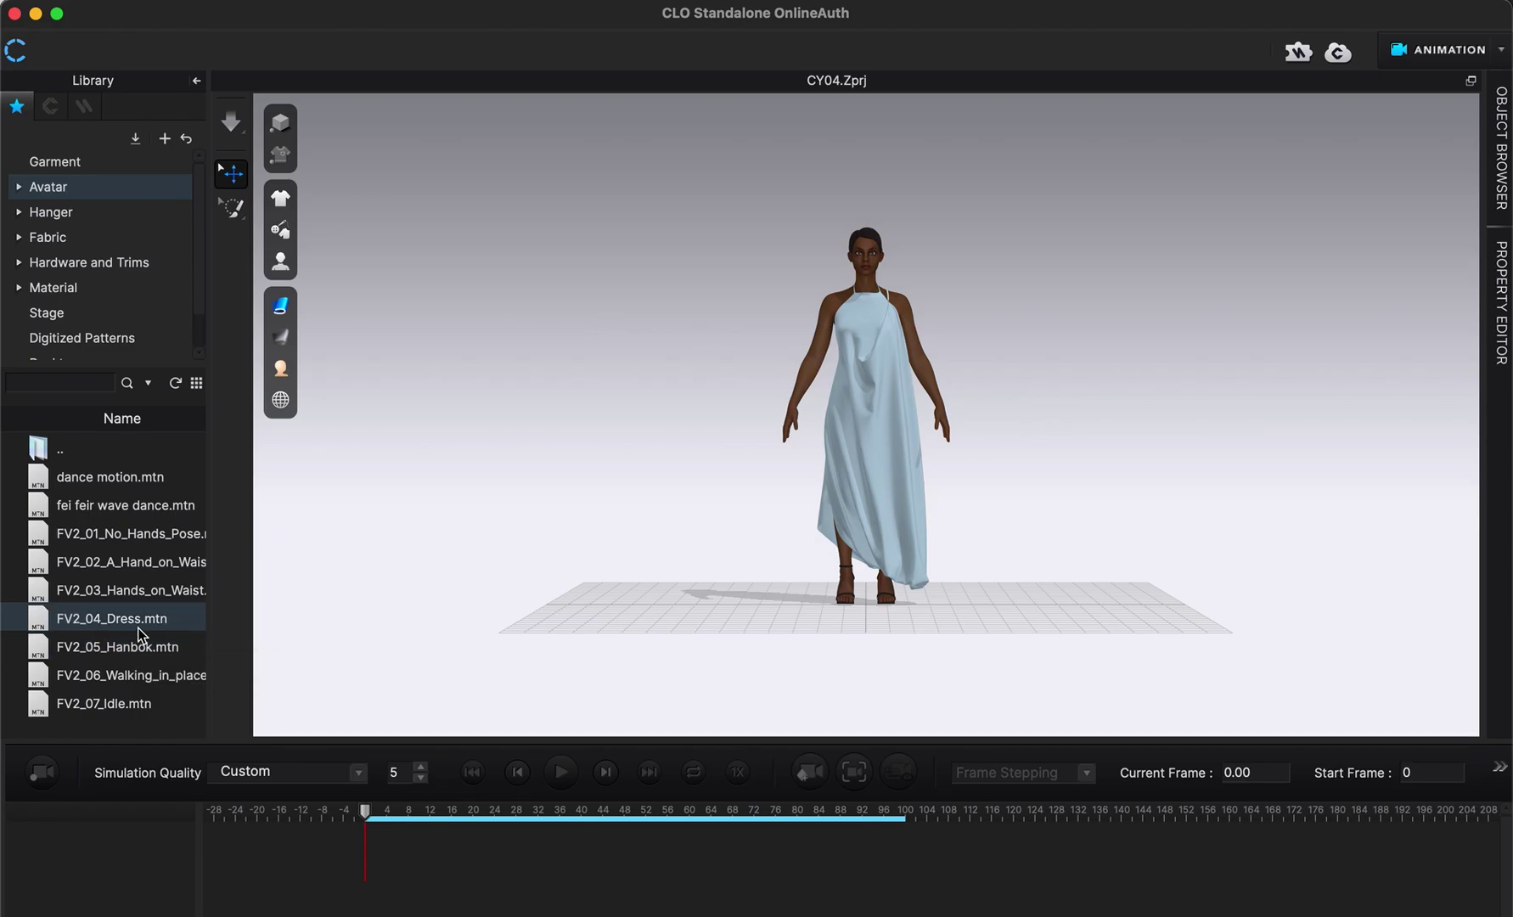
Load FV2_04_Dress.mtn with avatar and garment moved to the start position and a 30-frame transition animation
{"action": "double_click", "coordinate": [127, 621]}
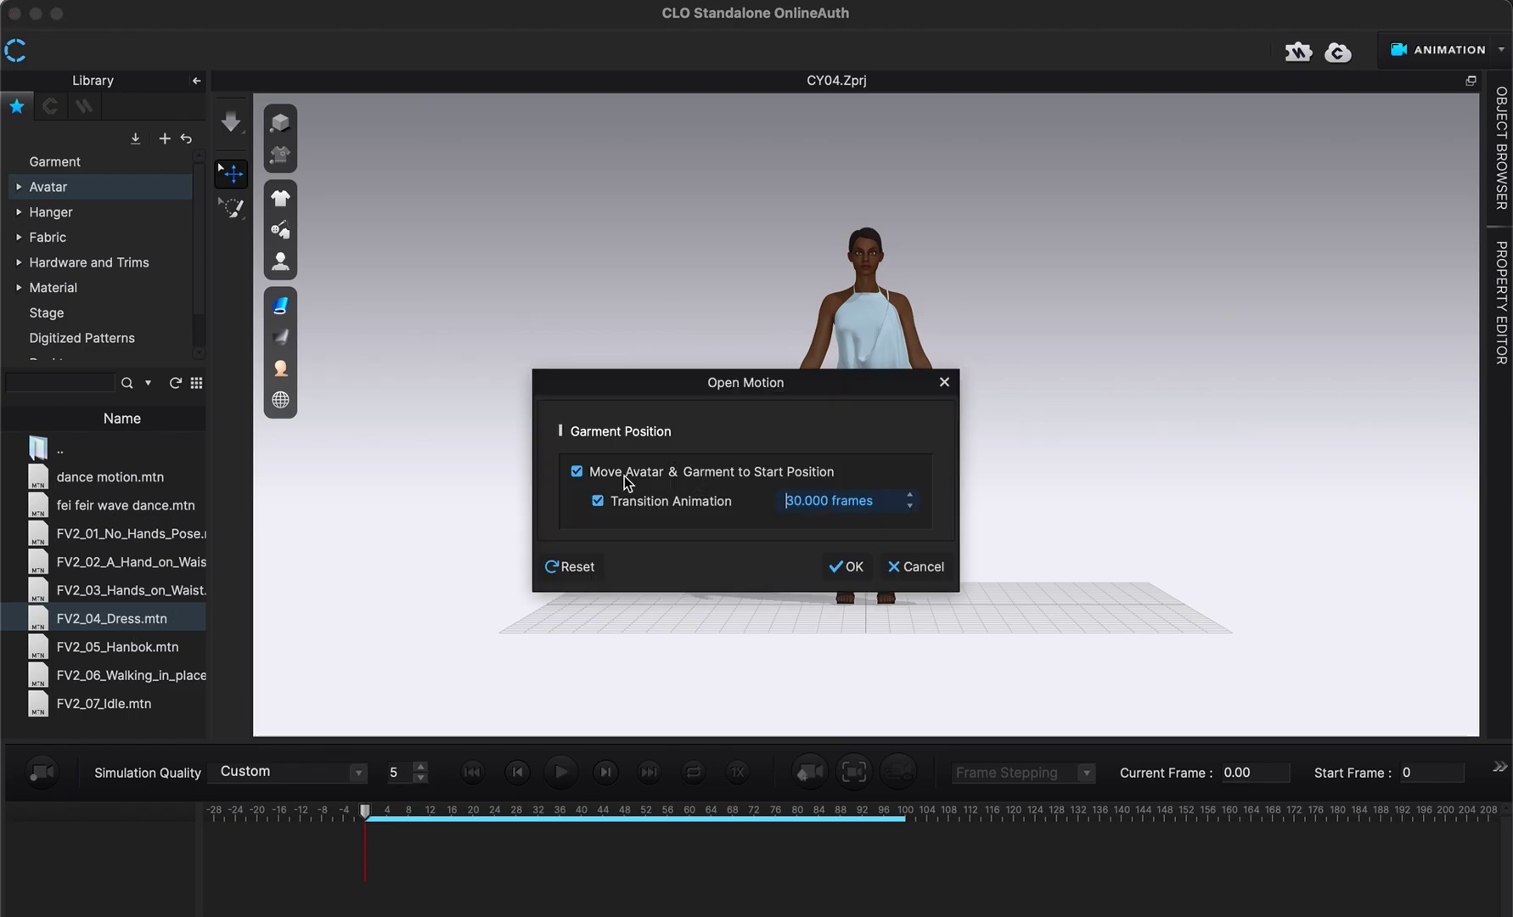
{"action": "left_click", "coordinate": [855, 567]}
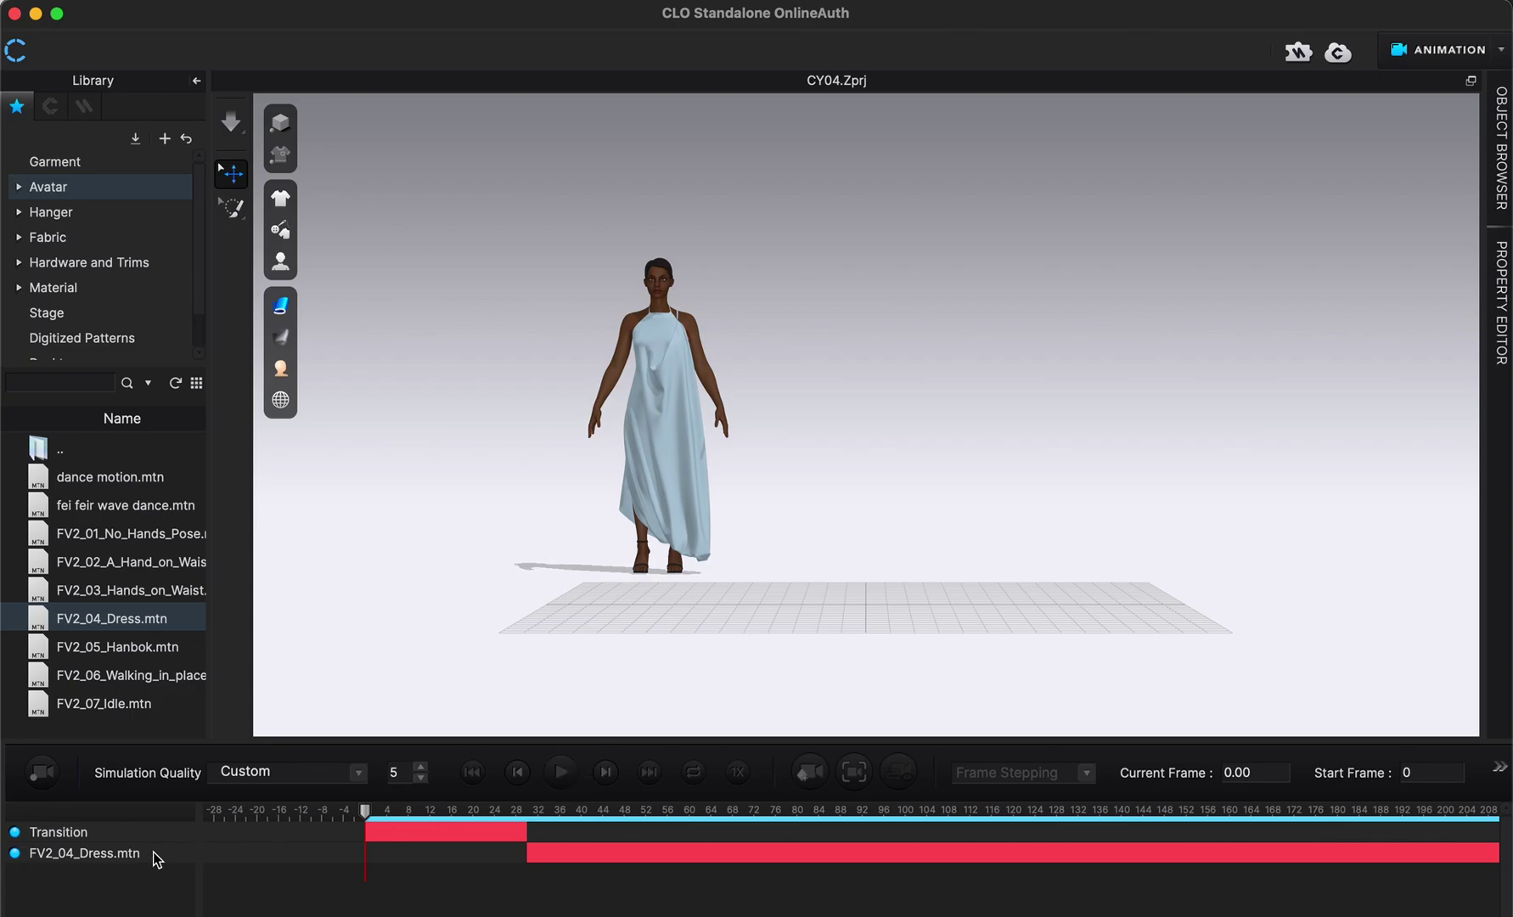
Play the loaded motion and scrub through its later frames, returning the playhead to the start
{"action": "left_click", "coordinate": [560, 772]}
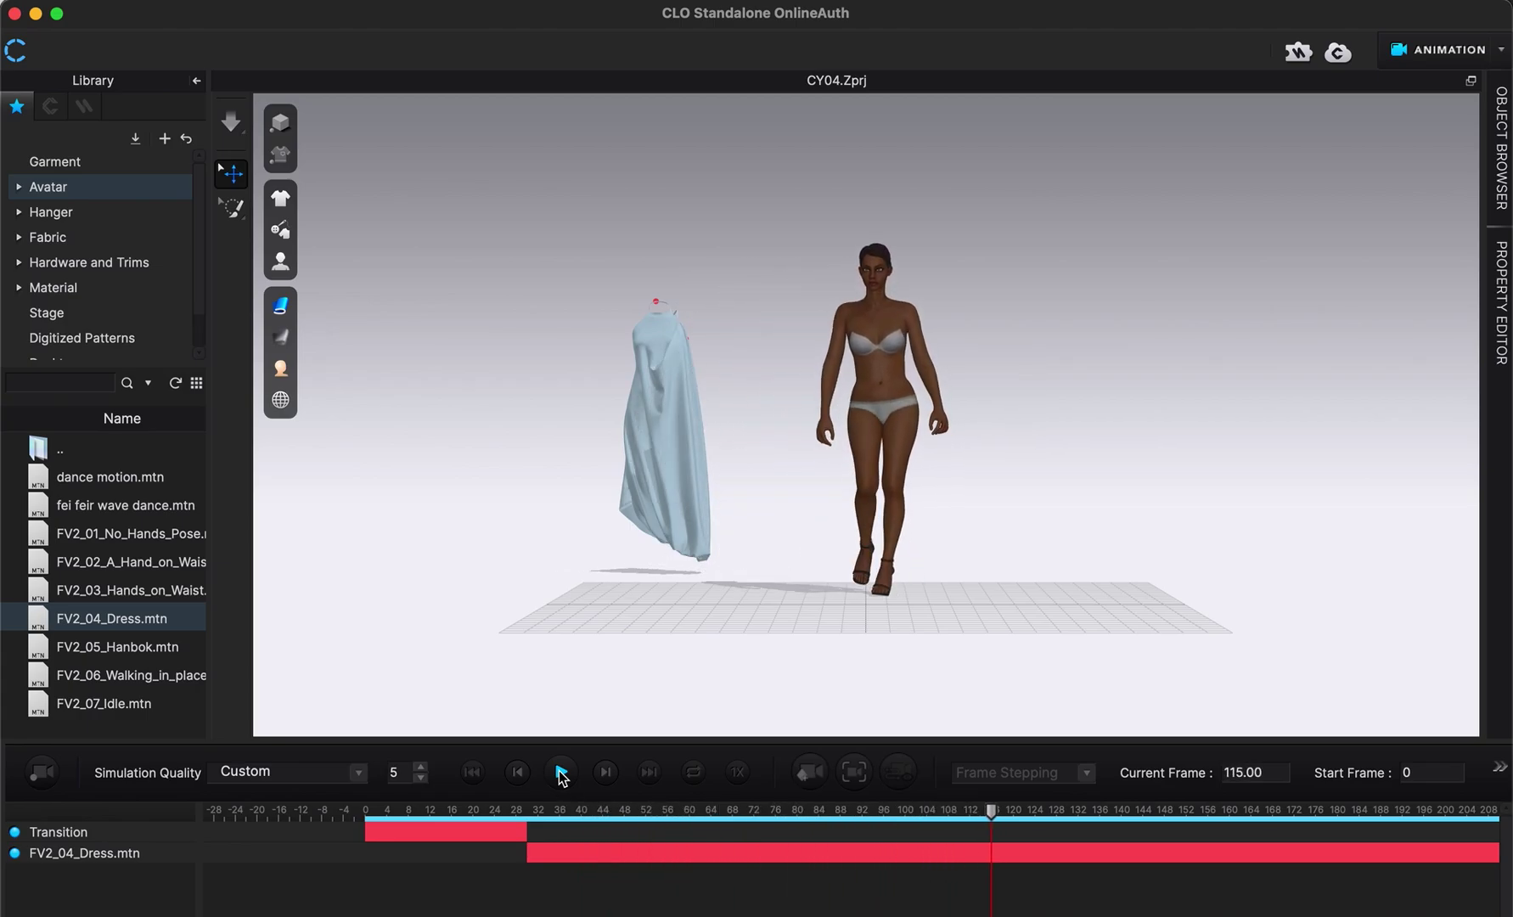
{"action": "scroll", "coordinate": [593, 856], "scroll_direction": "down", "scroll_amount": 2}
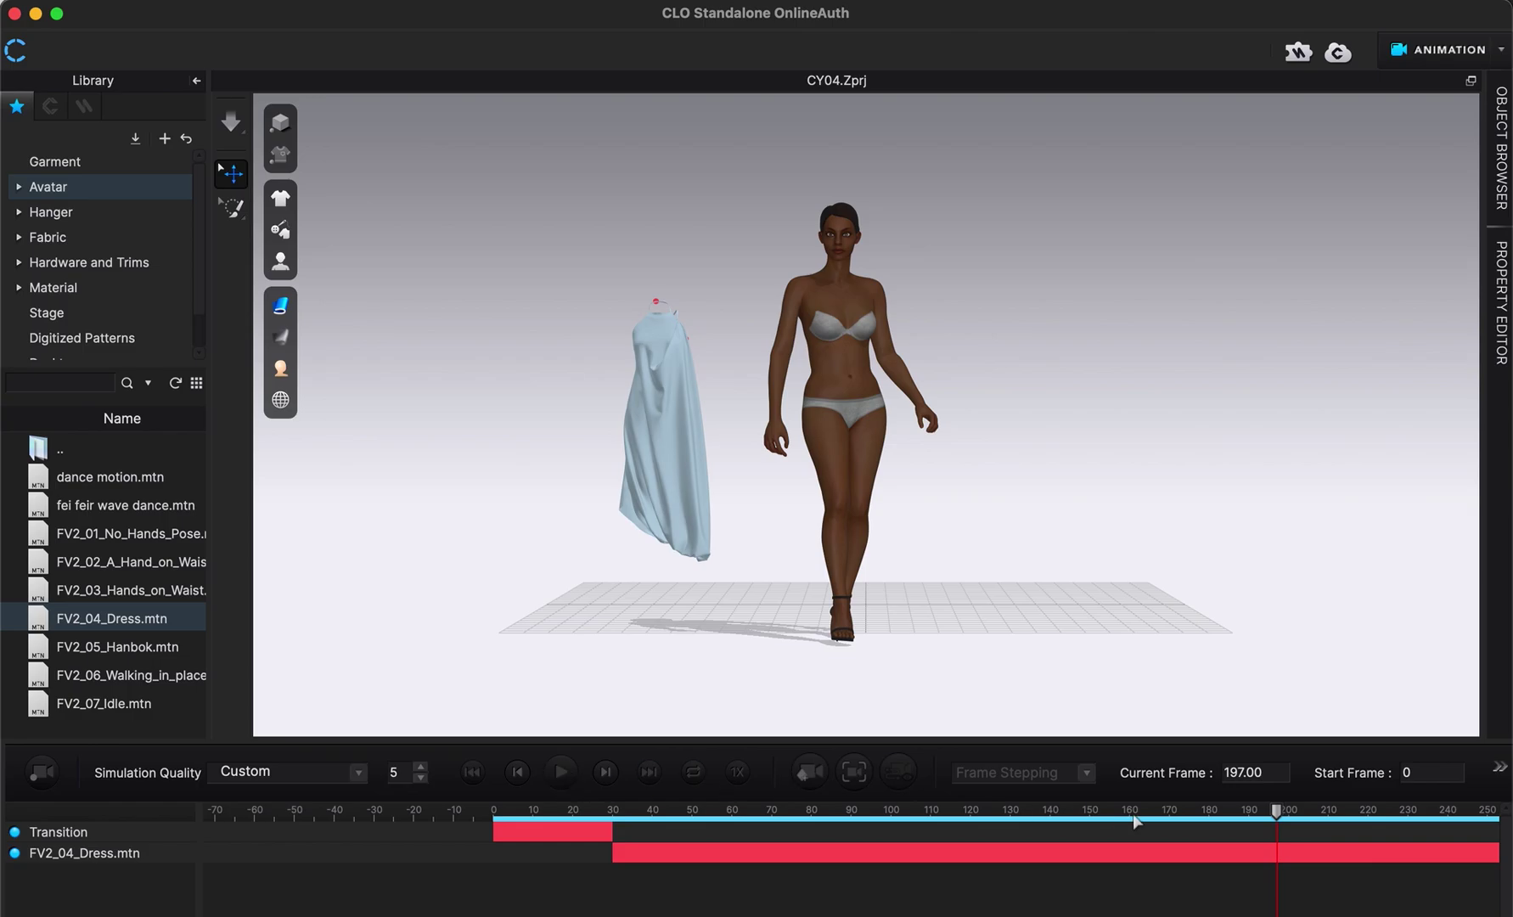
{"action": "left_click_drag", "start_coordinate": [1277, 812], "coordinate": [1483, 817]}
{"action": "scroll", "coordinate": [1446, 838], "scroll_direction": "down", "scroll_amount": 2}
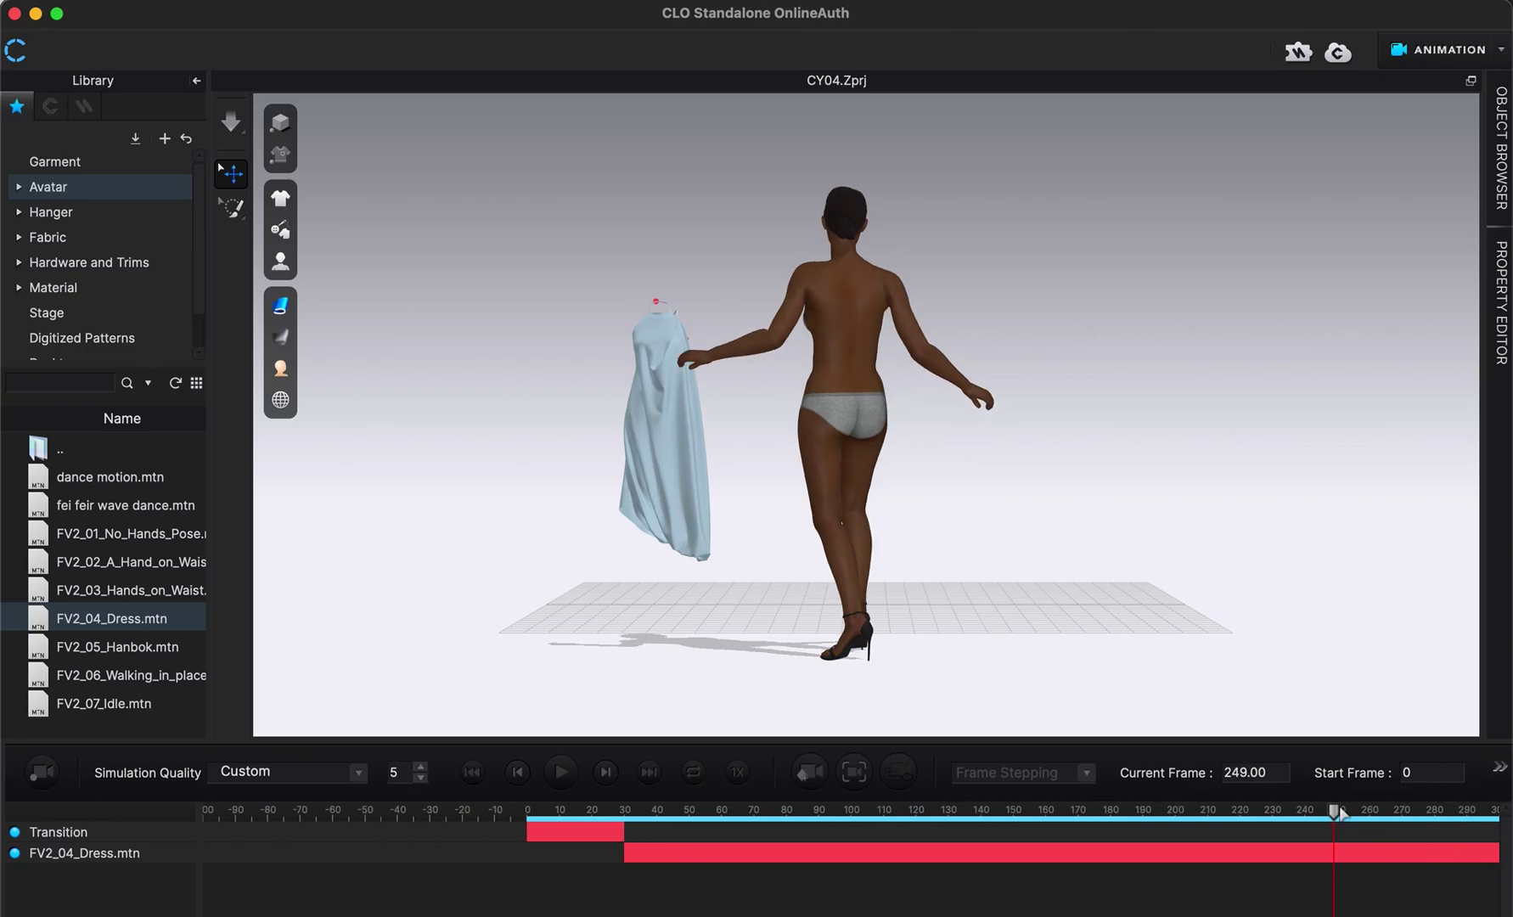
{"action": "left_click_drag", "start_coordinate": [1334, 815], "coordinate": [1506, 817]}
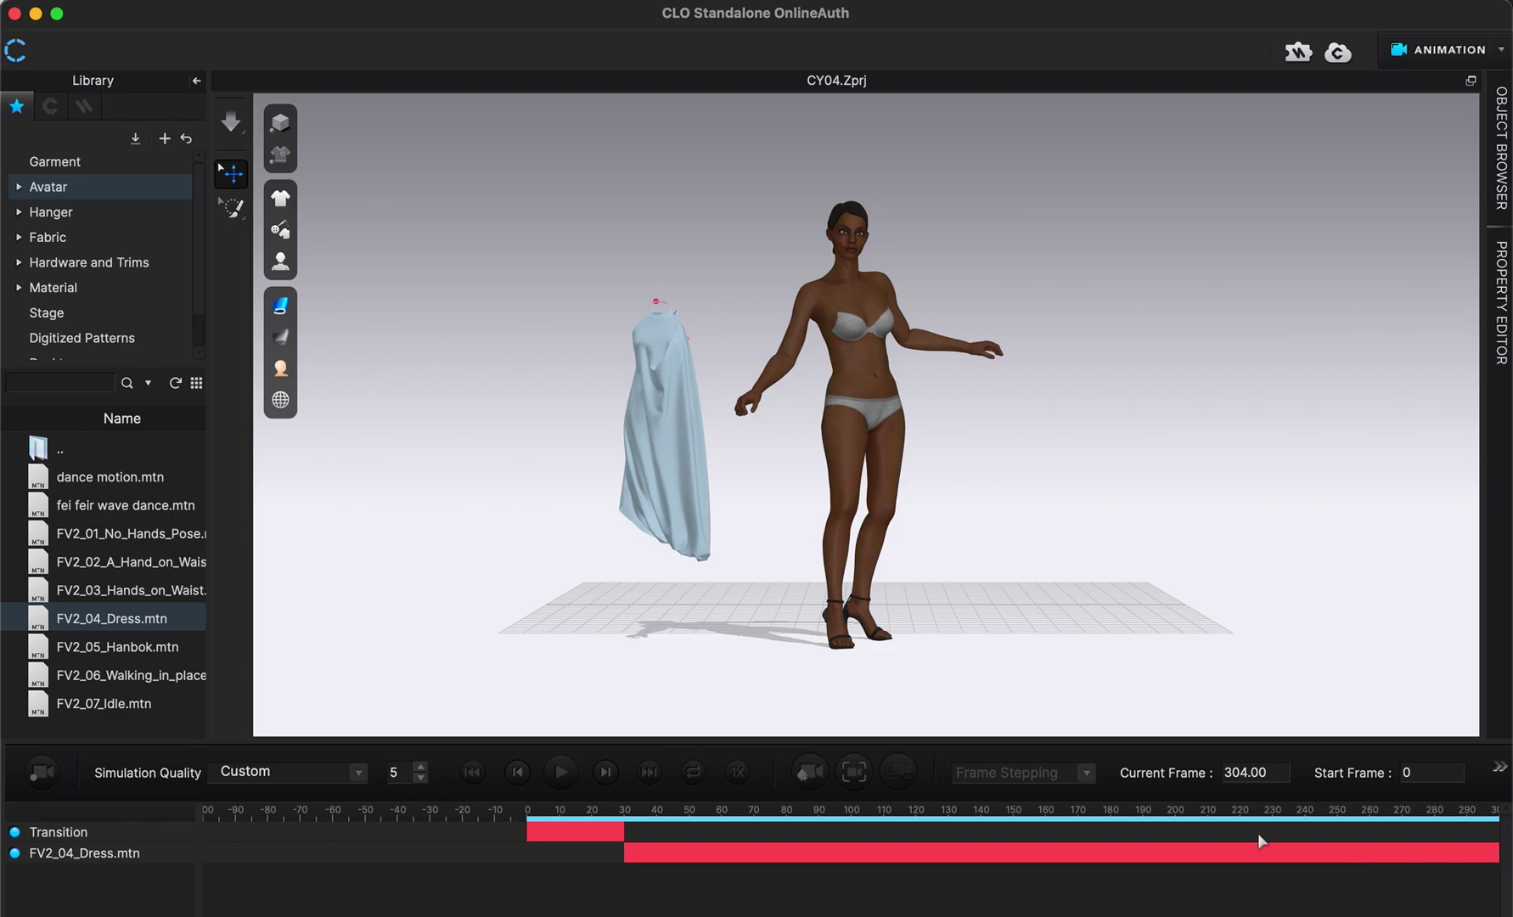
{"action": "left_click", "coordinate": [1401, 813]}
{"action": "left_click_drag", "start_coordinate": [1403, 813], "coordinate": [526, 831]}
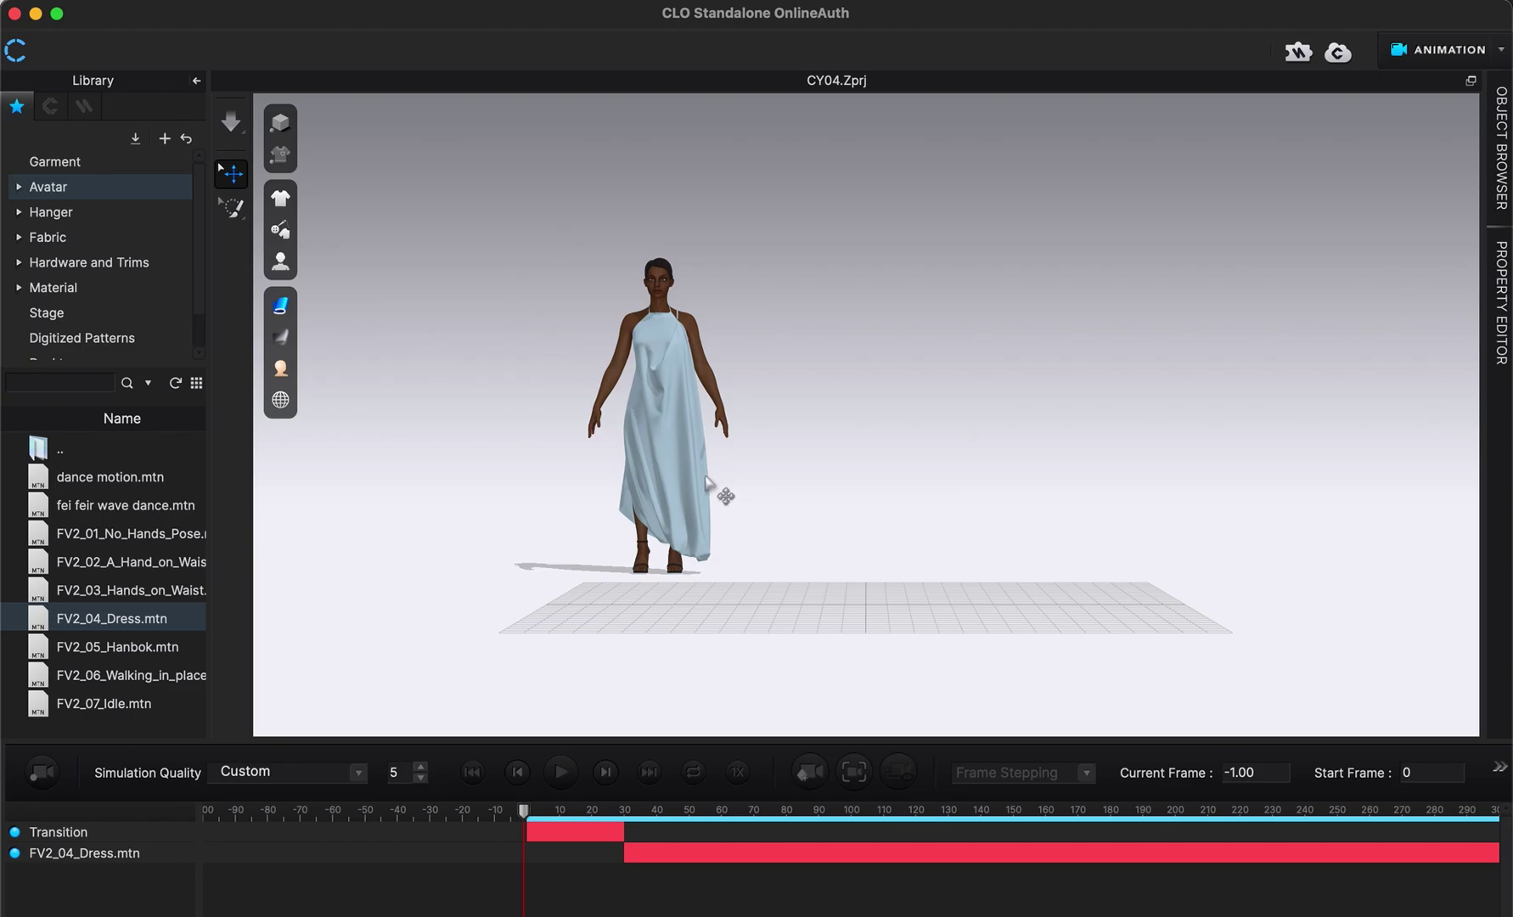
Preview the motion again with the avatar in close-up, stop playback, and return to frame 0
{"action": "scroll", "coordinate": [608, 490], "scroll_direction": "up", "scroll_amount": 5}
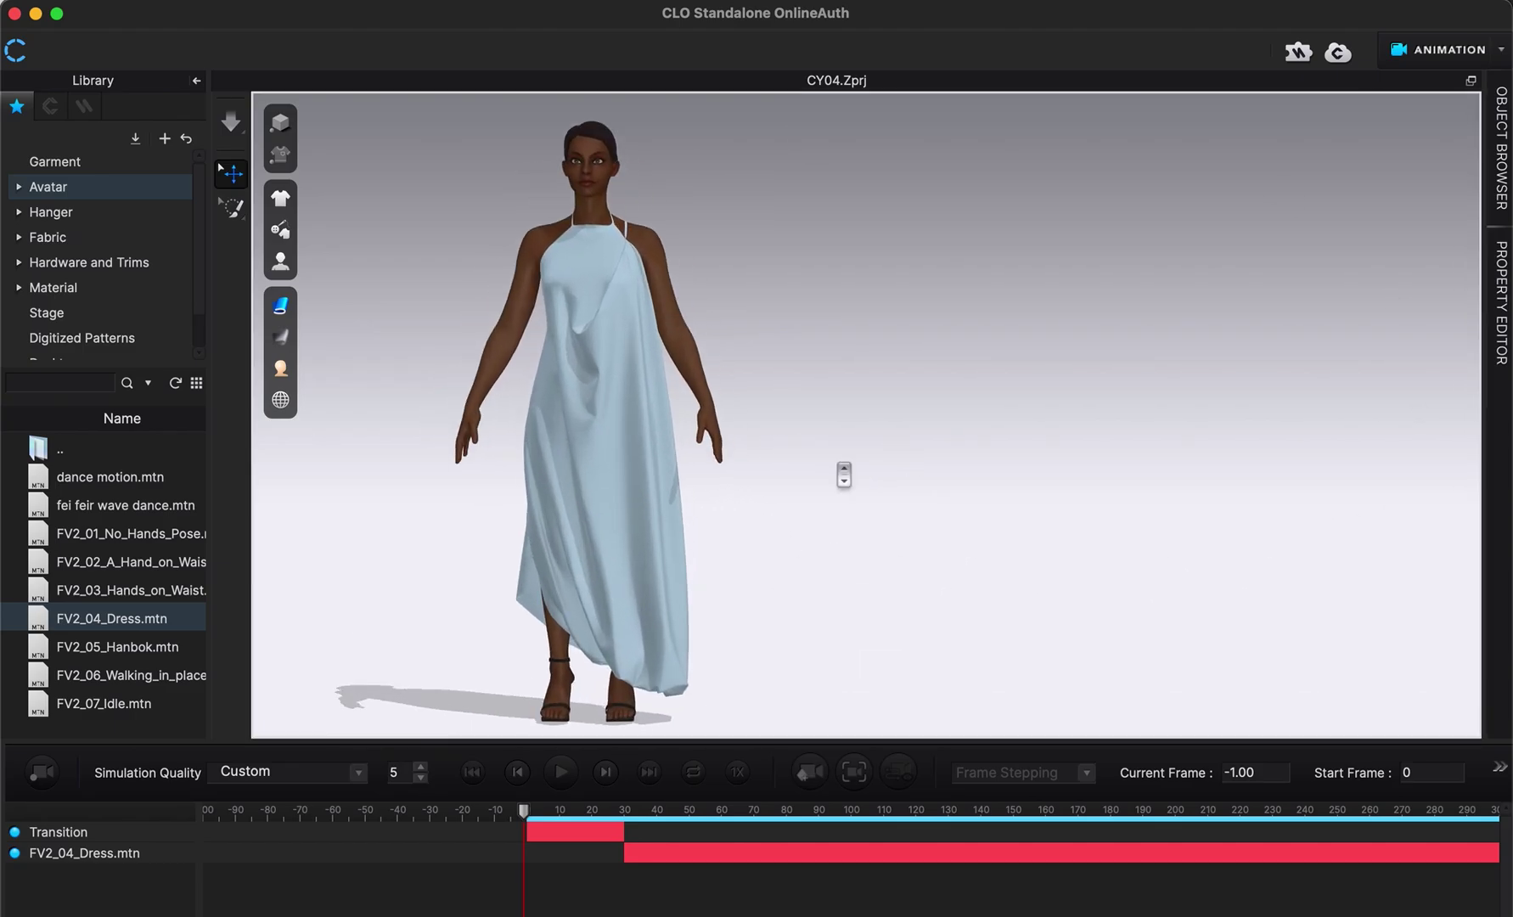
{"action": "middle_click_drag", "start_coordinate": [843, 476], "coordinate": [1157, 460]}
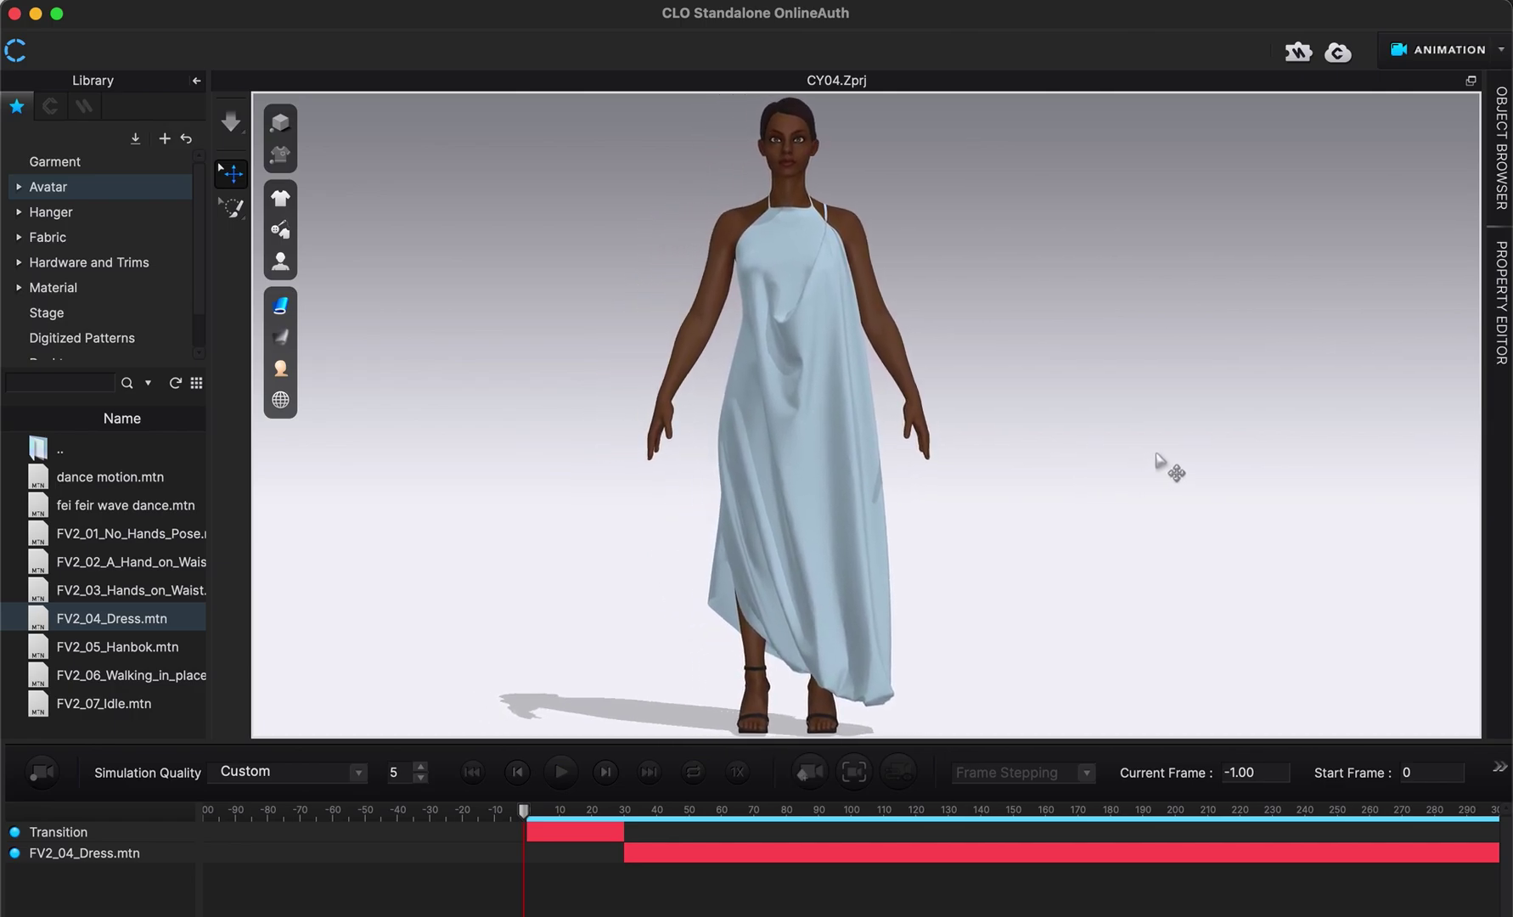
{"action": "left_click", "coordinate": [564, 771]}
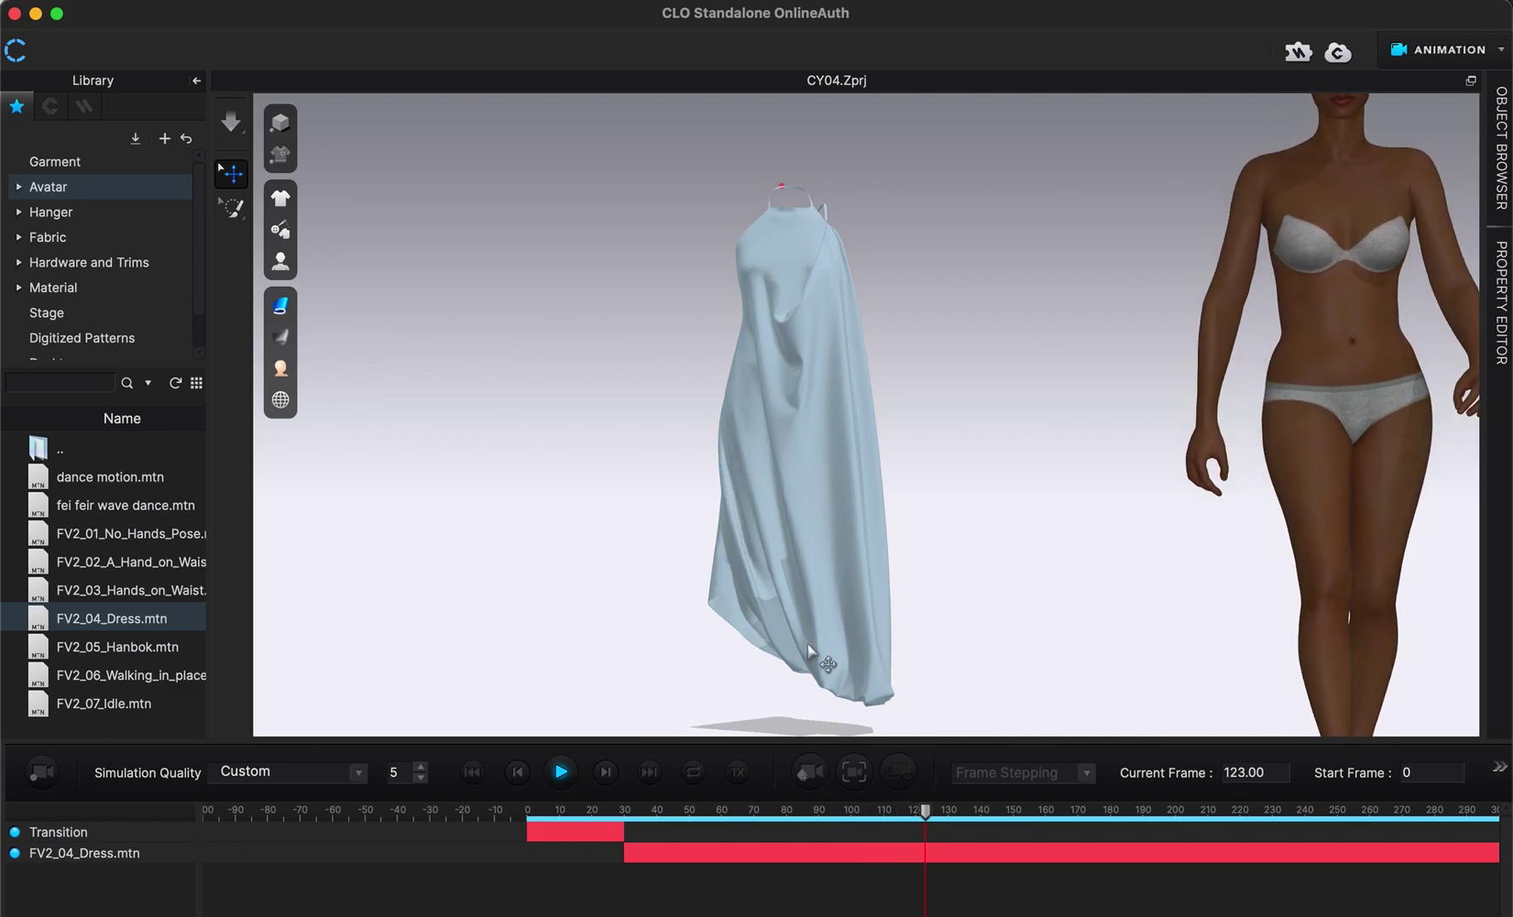
{"action": "left_click", "coordinate": [563, 769]}
{"action": "left_click_drag", "start_coordinate": [1019, 812], "coordinate": [528, 847]}
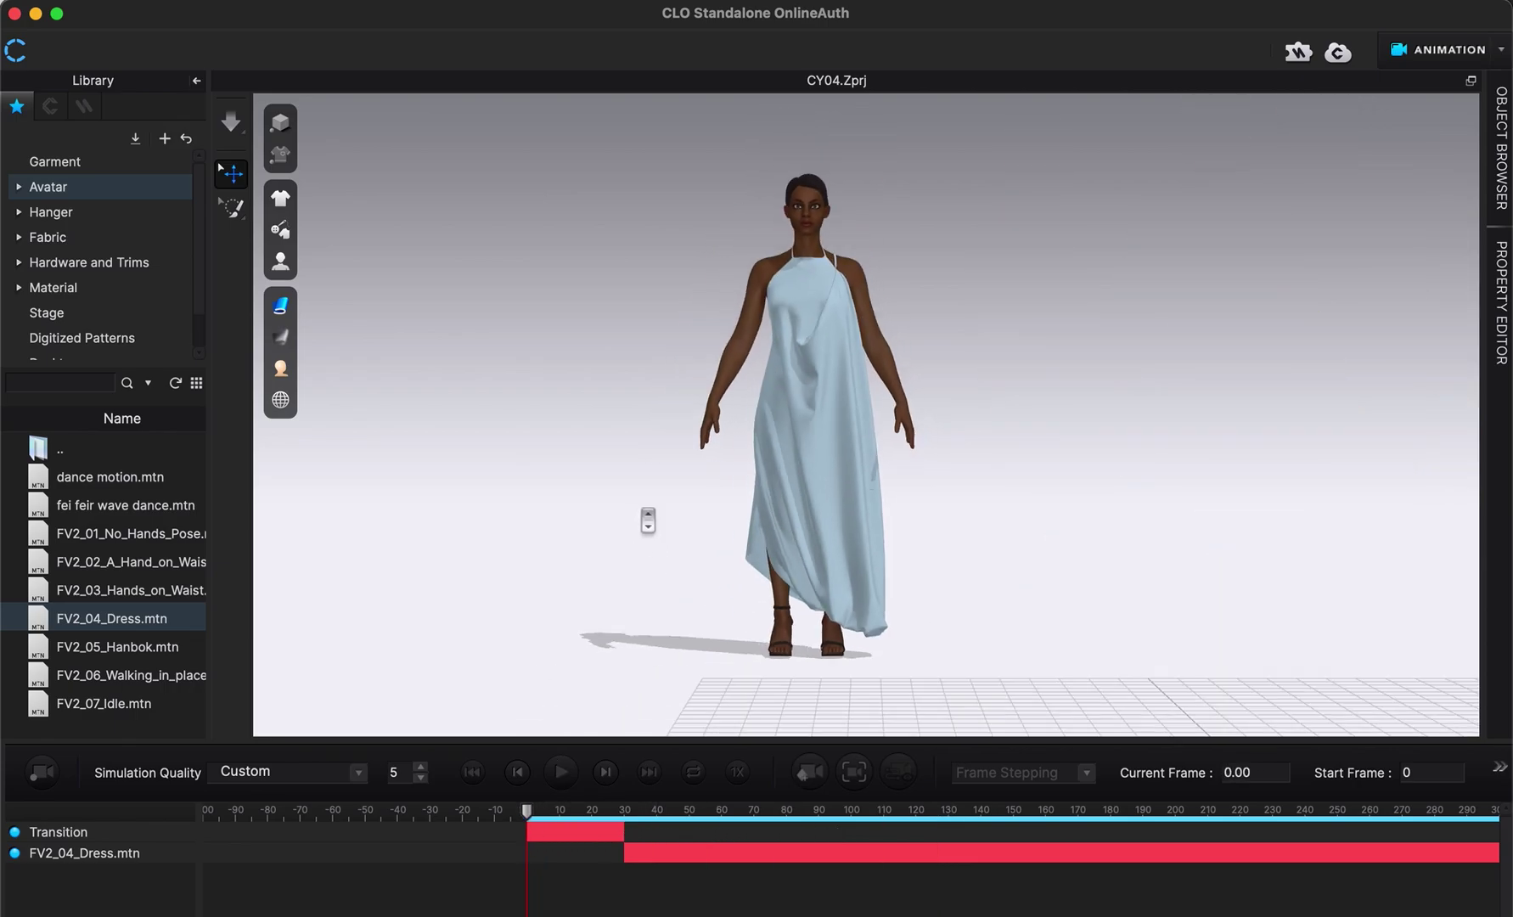
Reframe the 3D view so the full avatar and the whole ground grid fit
{"action": "scroll", "coordinate": [646, 518], "scroll_direction": "down", "scroll_amount": 3}
{"action": "scroll", "coordinate": [643, 517], "scroll_direction": "up", "scroll_amount": 3}
{"action": "scroll", "coordinate": [1068, 499], "scroll_direction": "down", "scroll_amount": 4}
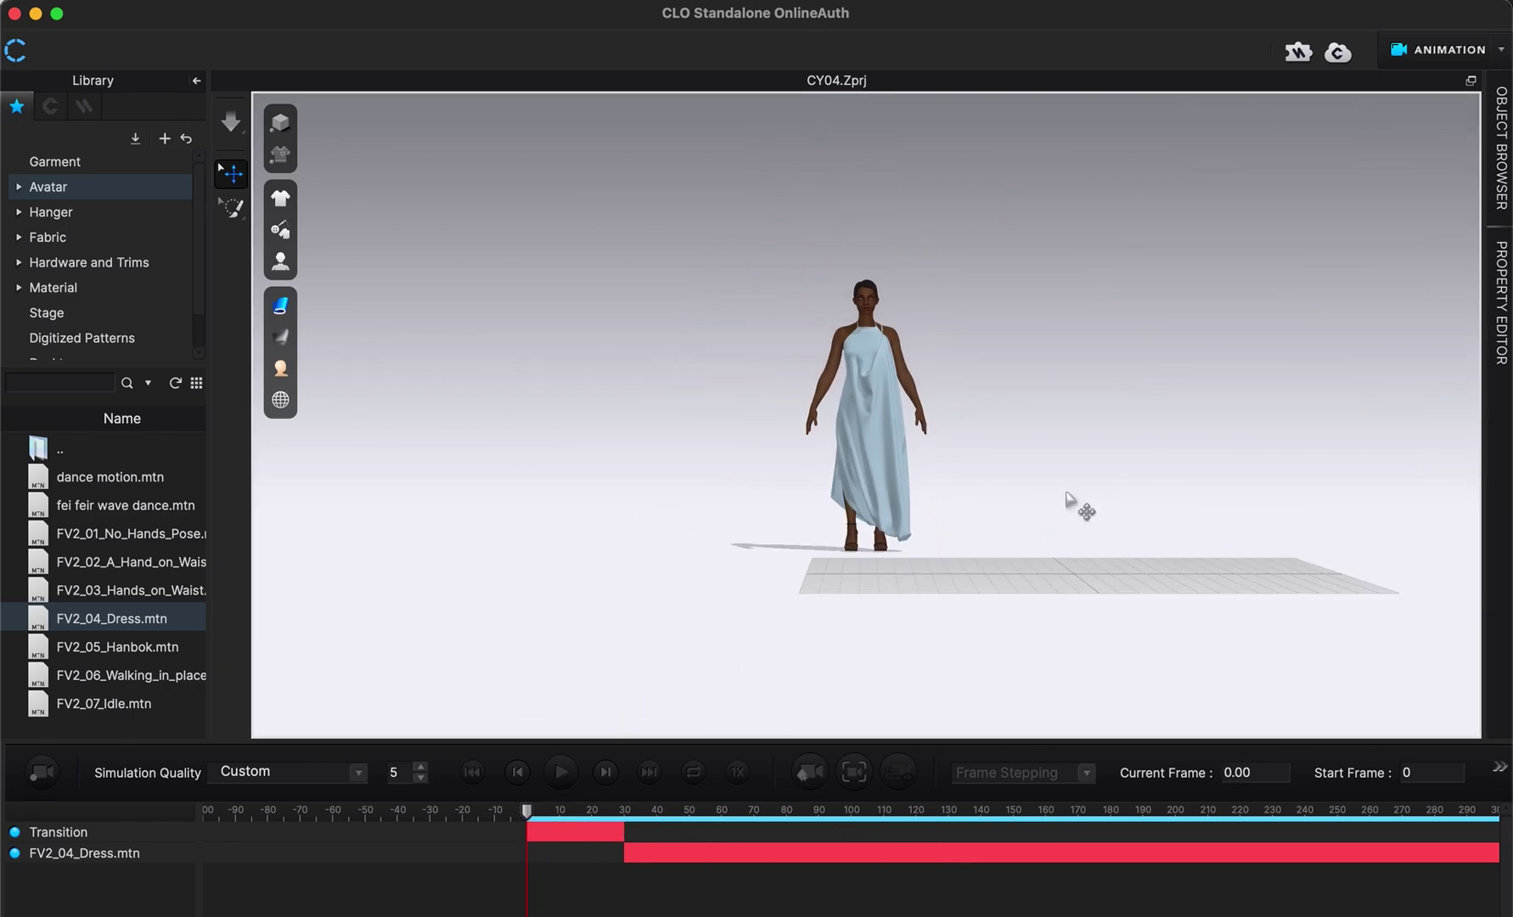
{"action": "scroll", "coordinate": [1084, 507], "scroll_direction": "up", "scroll_amount": 2}
{"action": "middle_click_drag", "start_coordinate": [1084, 507], "coordinate": [932, 601]}
{"action": "scroll", "coordinate": [917, 544], "scroll_direction": "up", "scroll_amount": 3}
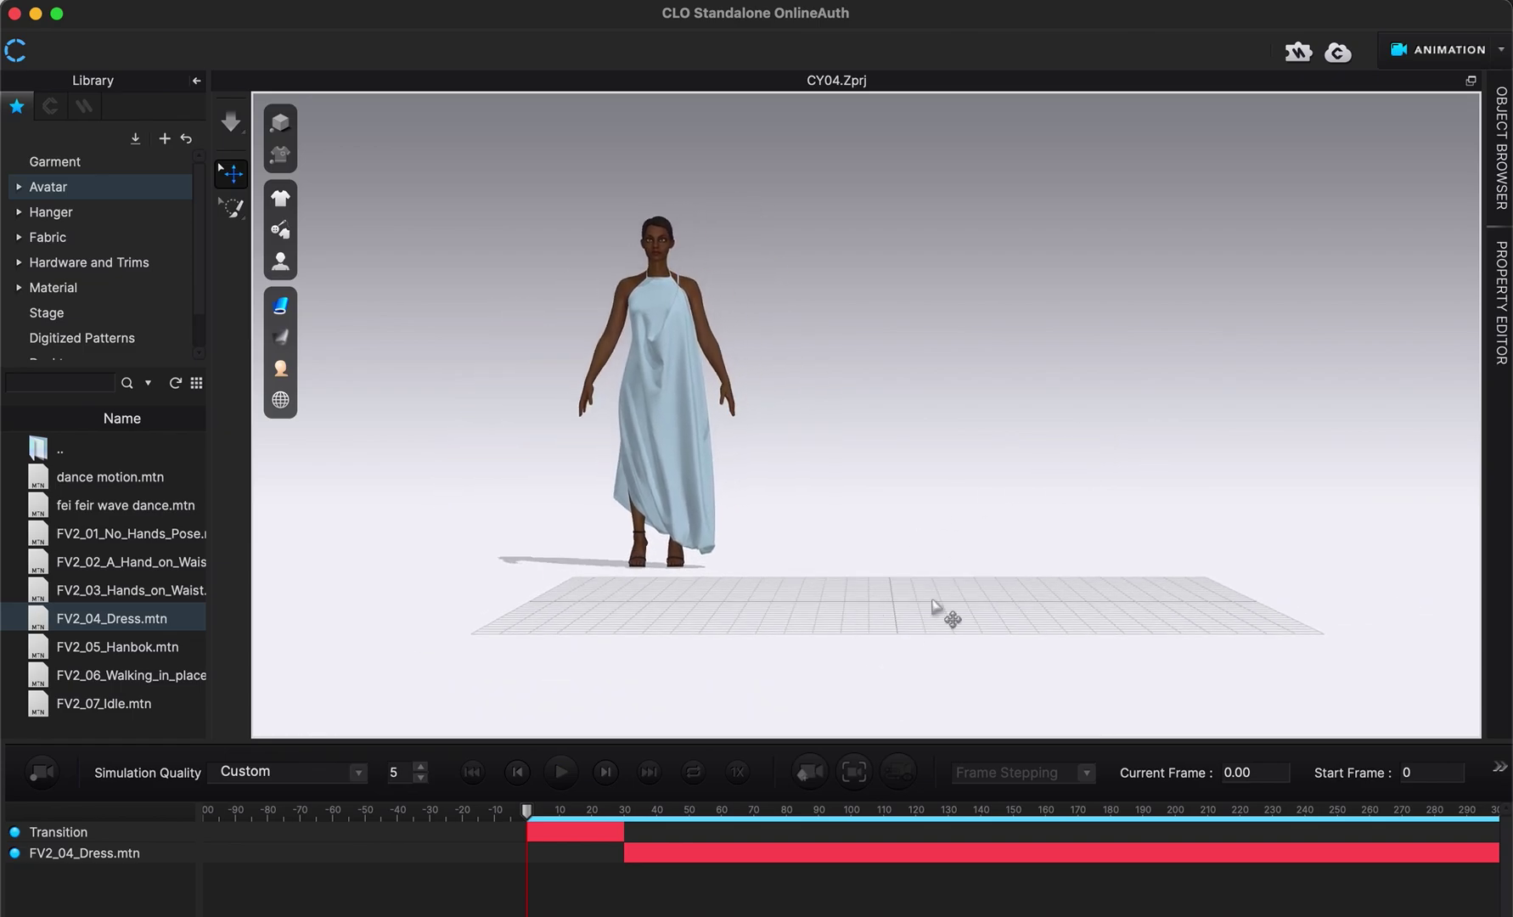
{"action": "right_click_drag", "start_coordinate": [905, 563], "coordinate": [898, 538]}
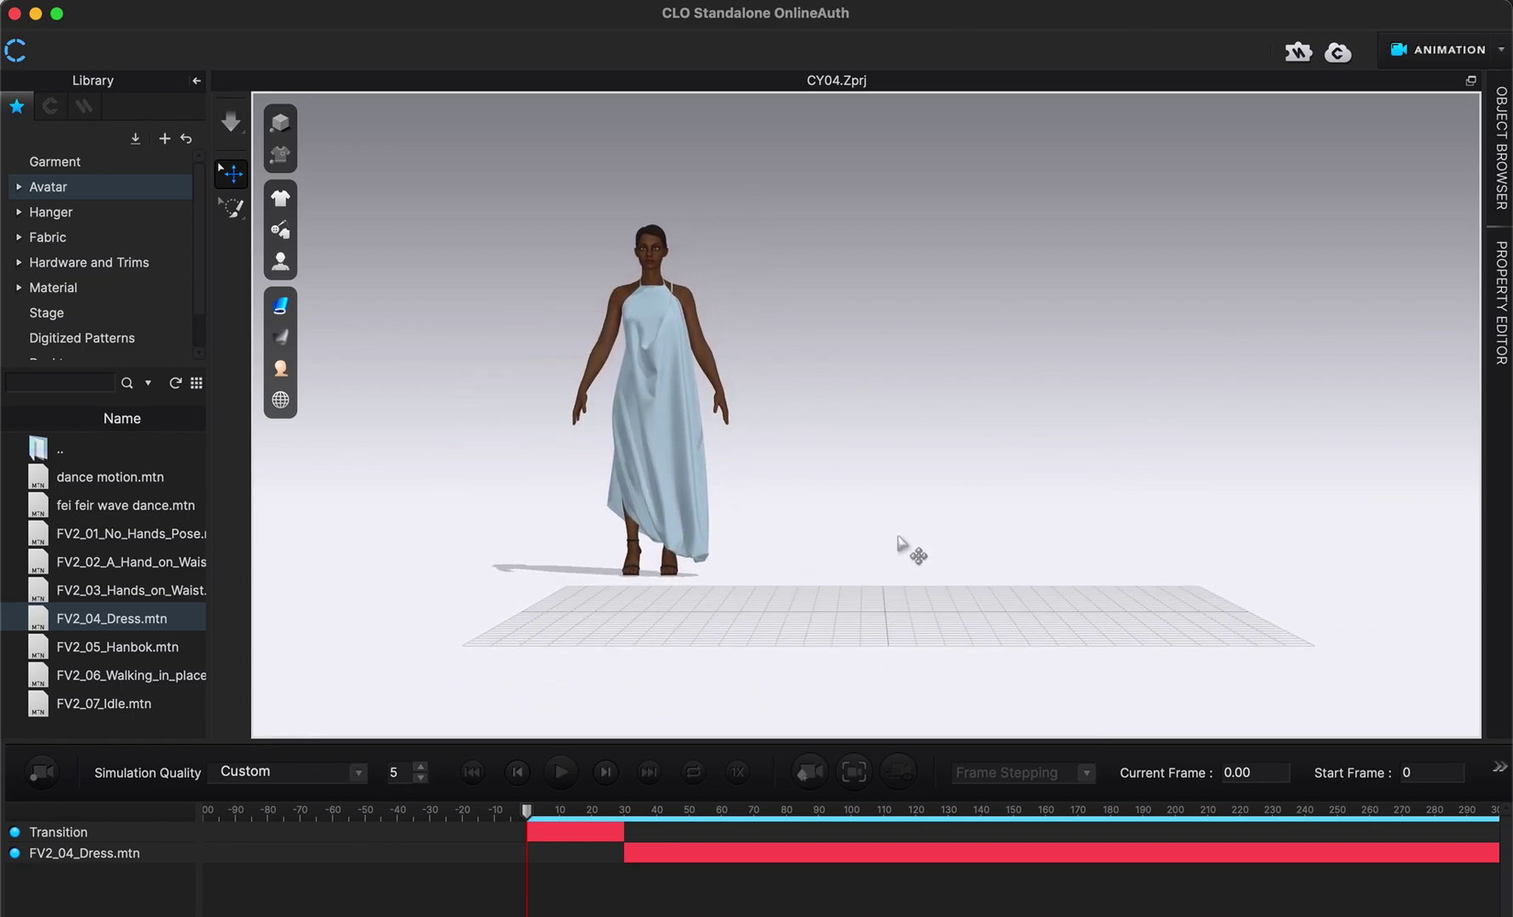
{"action": "scroll", "coordinate": [899, 543], "scroll_direction": "up", "scroll_amount": 1}
{"action": "scroll", "coordinate": [898, 543], "scroll_direction": "up", "scroll_amount": 2}
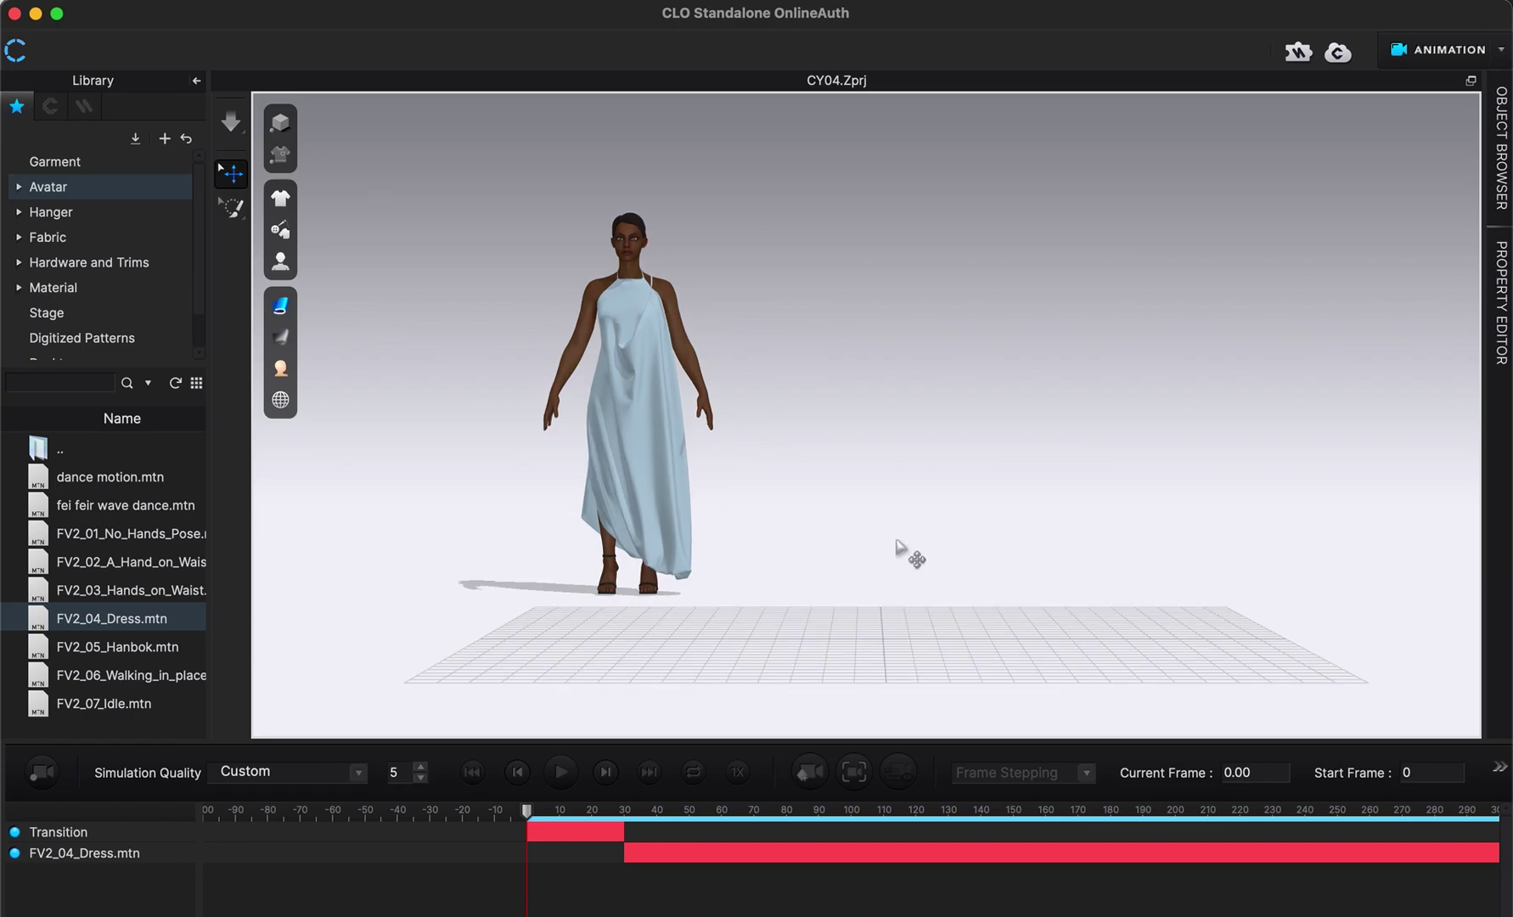
{"action": "middle_click_drag", "start_coordinate": [898, 543], "coordinate": [893, 531]}
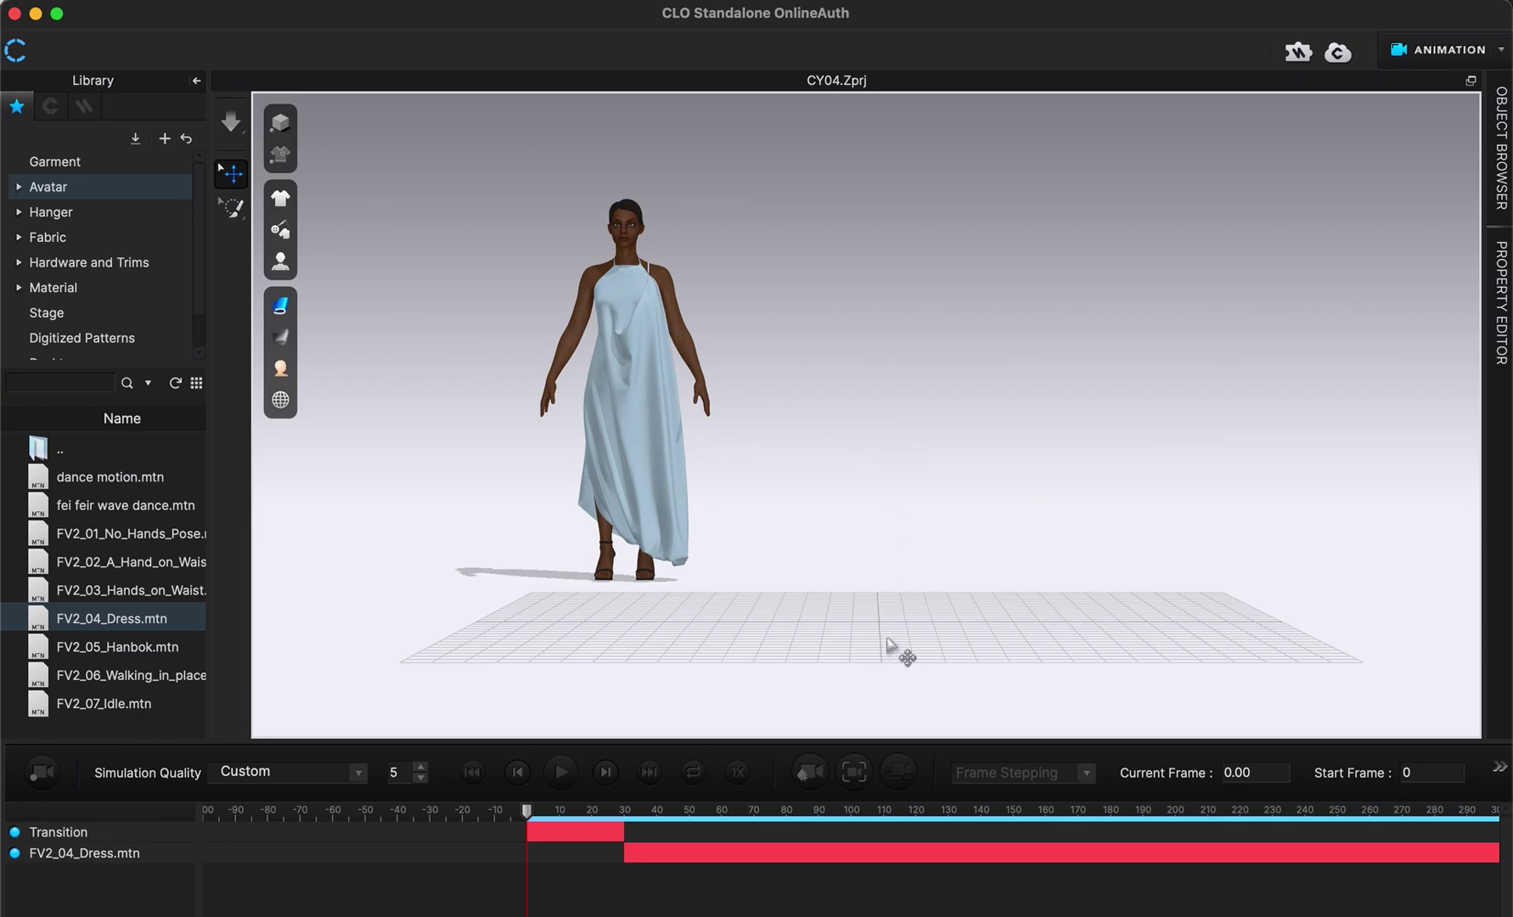
Hide the ground grid in the 3D view
{"action": "mouse_move", "coordinate": [273, 409]}
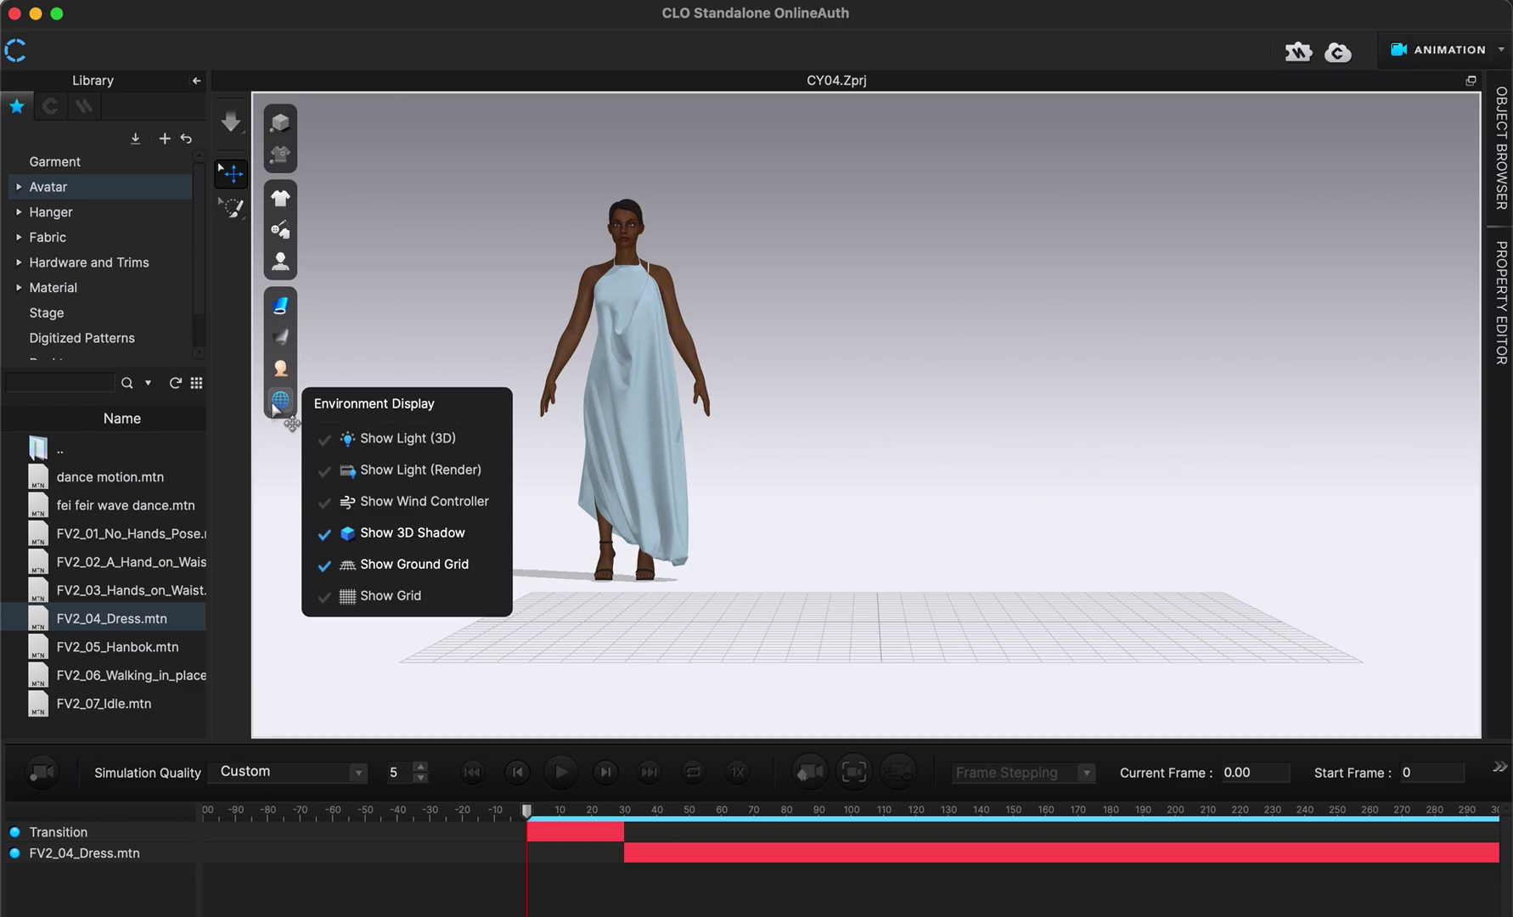
{"action": "left_click", "coordinate": [403, 566]}
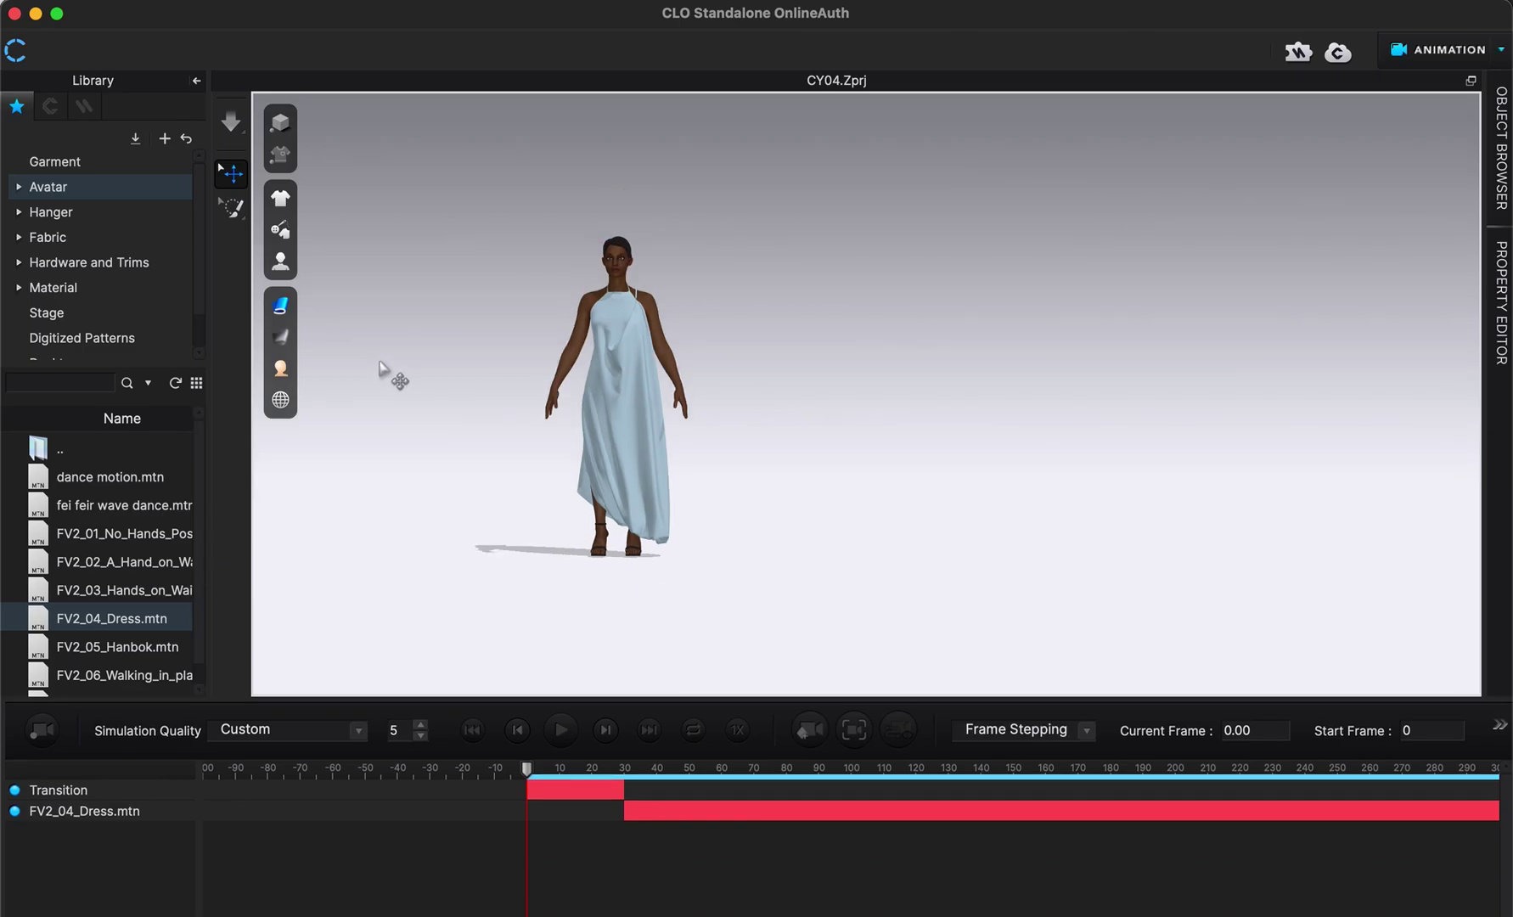
Record the garment simulation along the avatar's motion and show the result at frame 180
{"action": "left_click", "coordinate": [45, 735]}
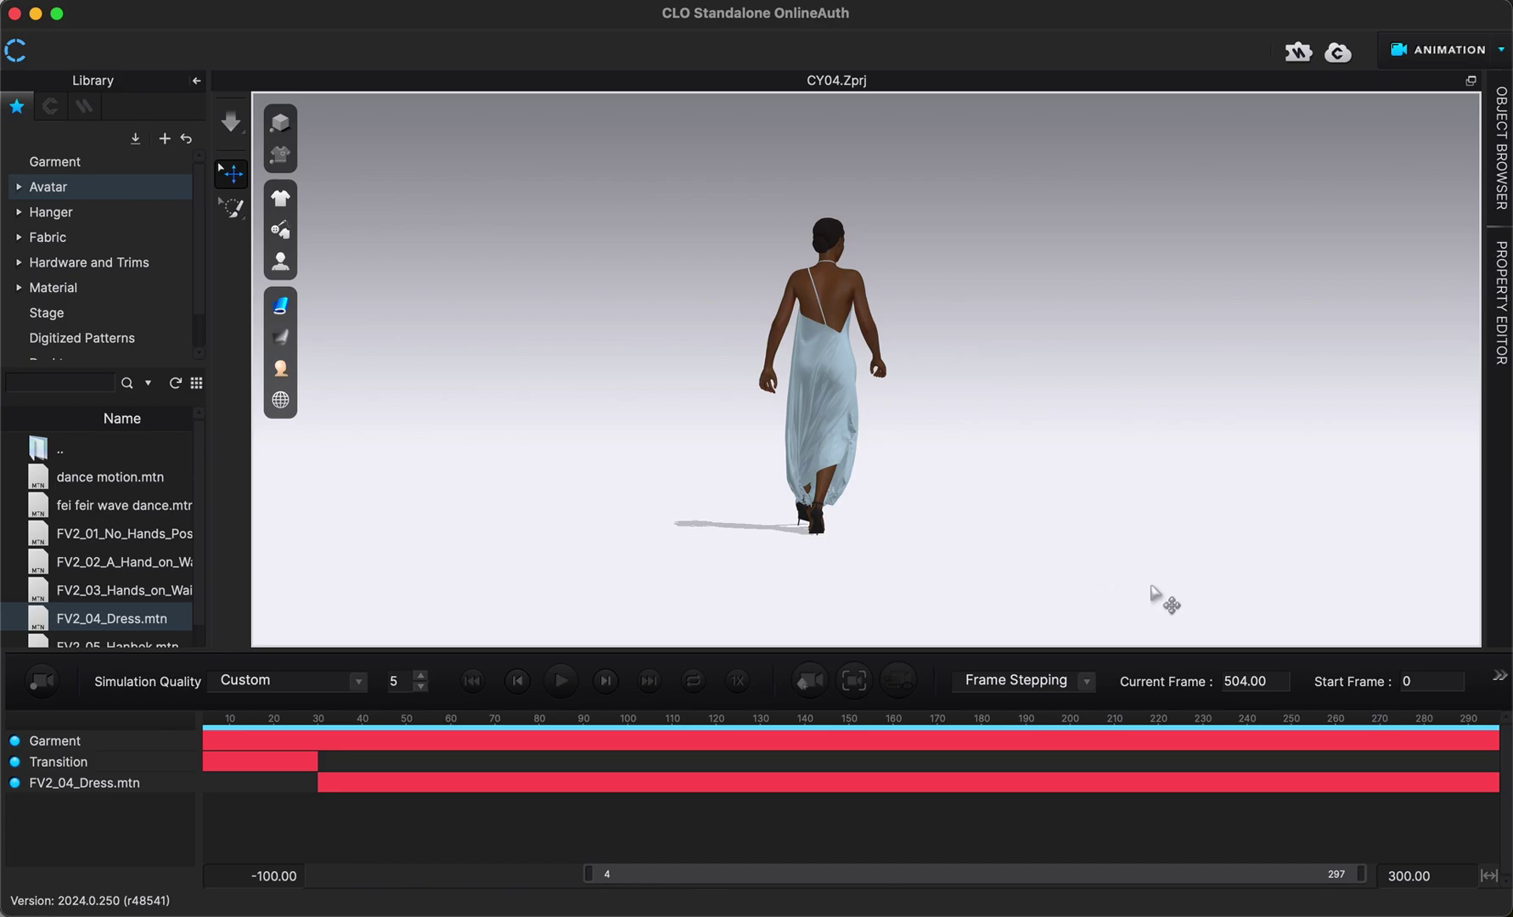
{"action": "left_click", "coordinate": [983, 719]}
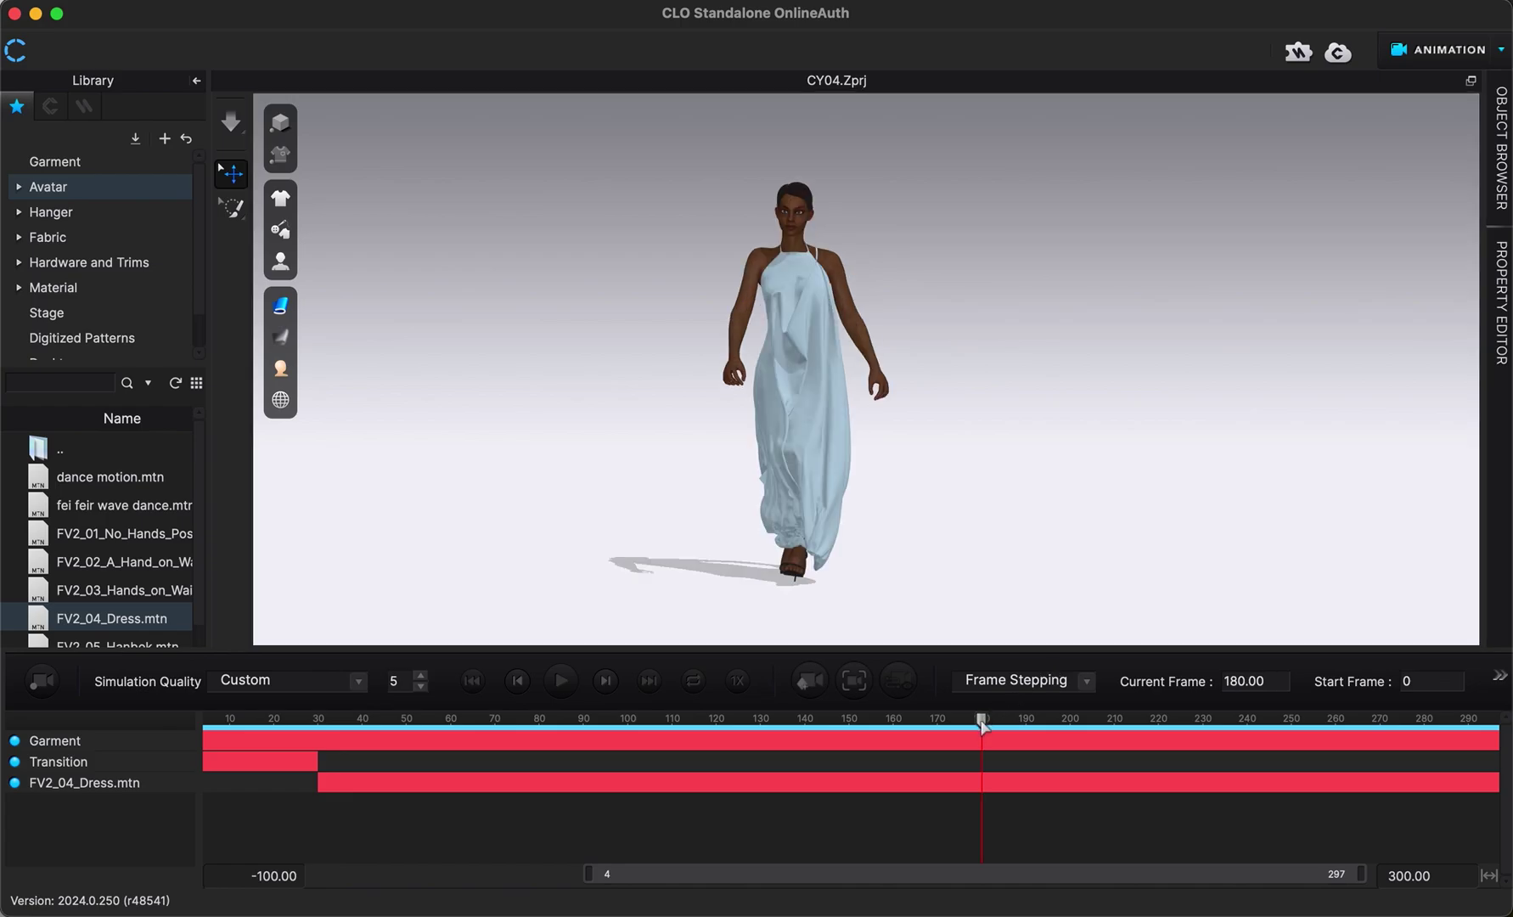
Scrub the timeline back from frame 180 to frame 0 to inspect the dress in the recorded simulation
{"action": "left_click", "coordinate": [945, 723]}
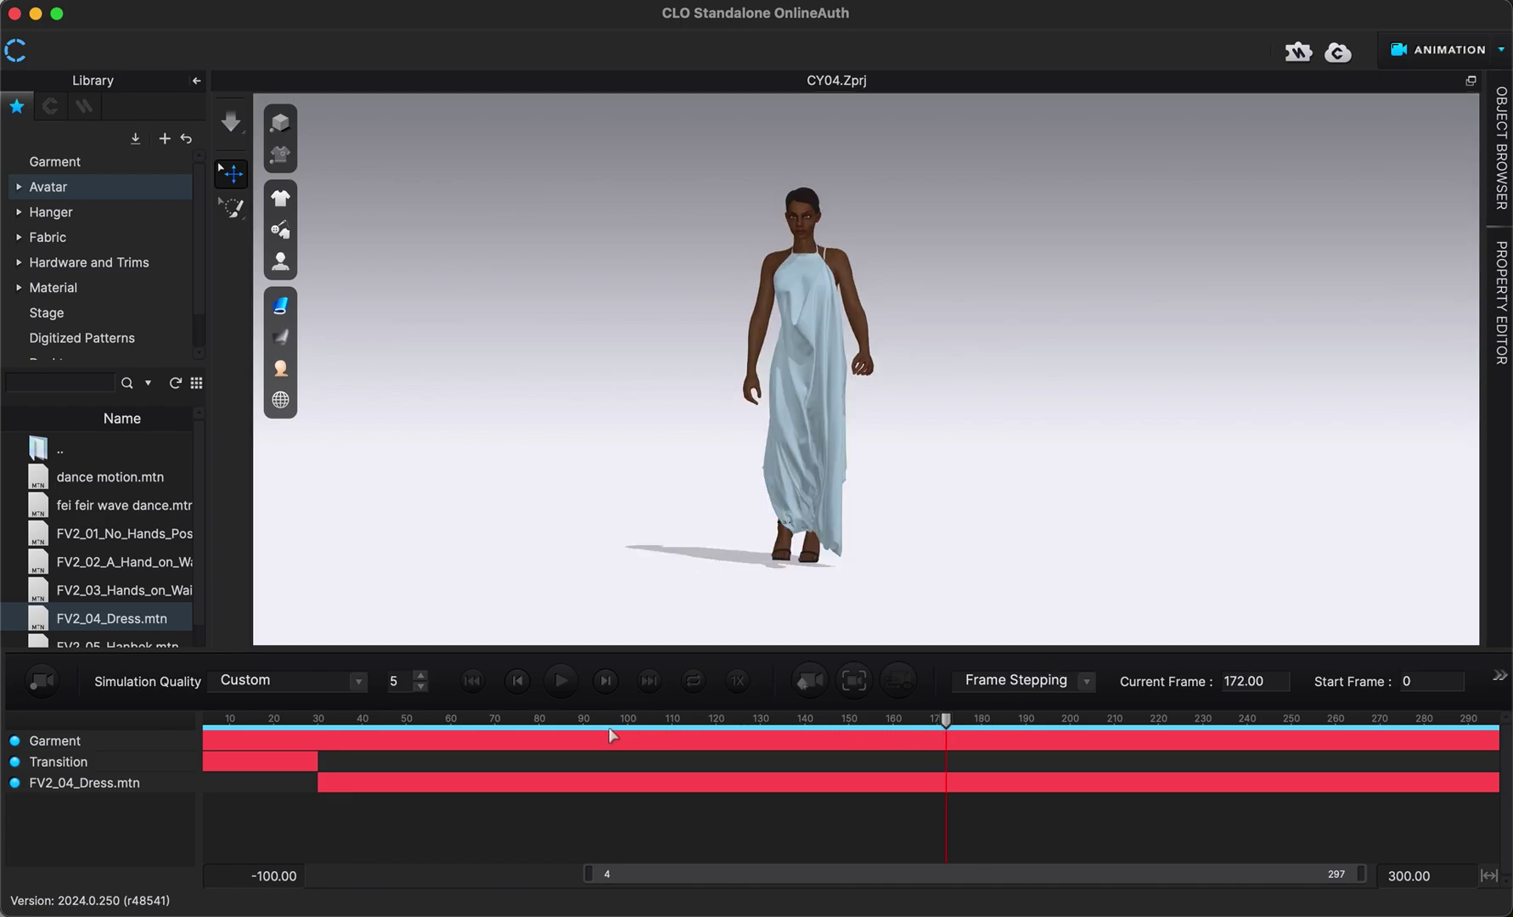
{"action": "left_click", "coordinate": [533, 733]}
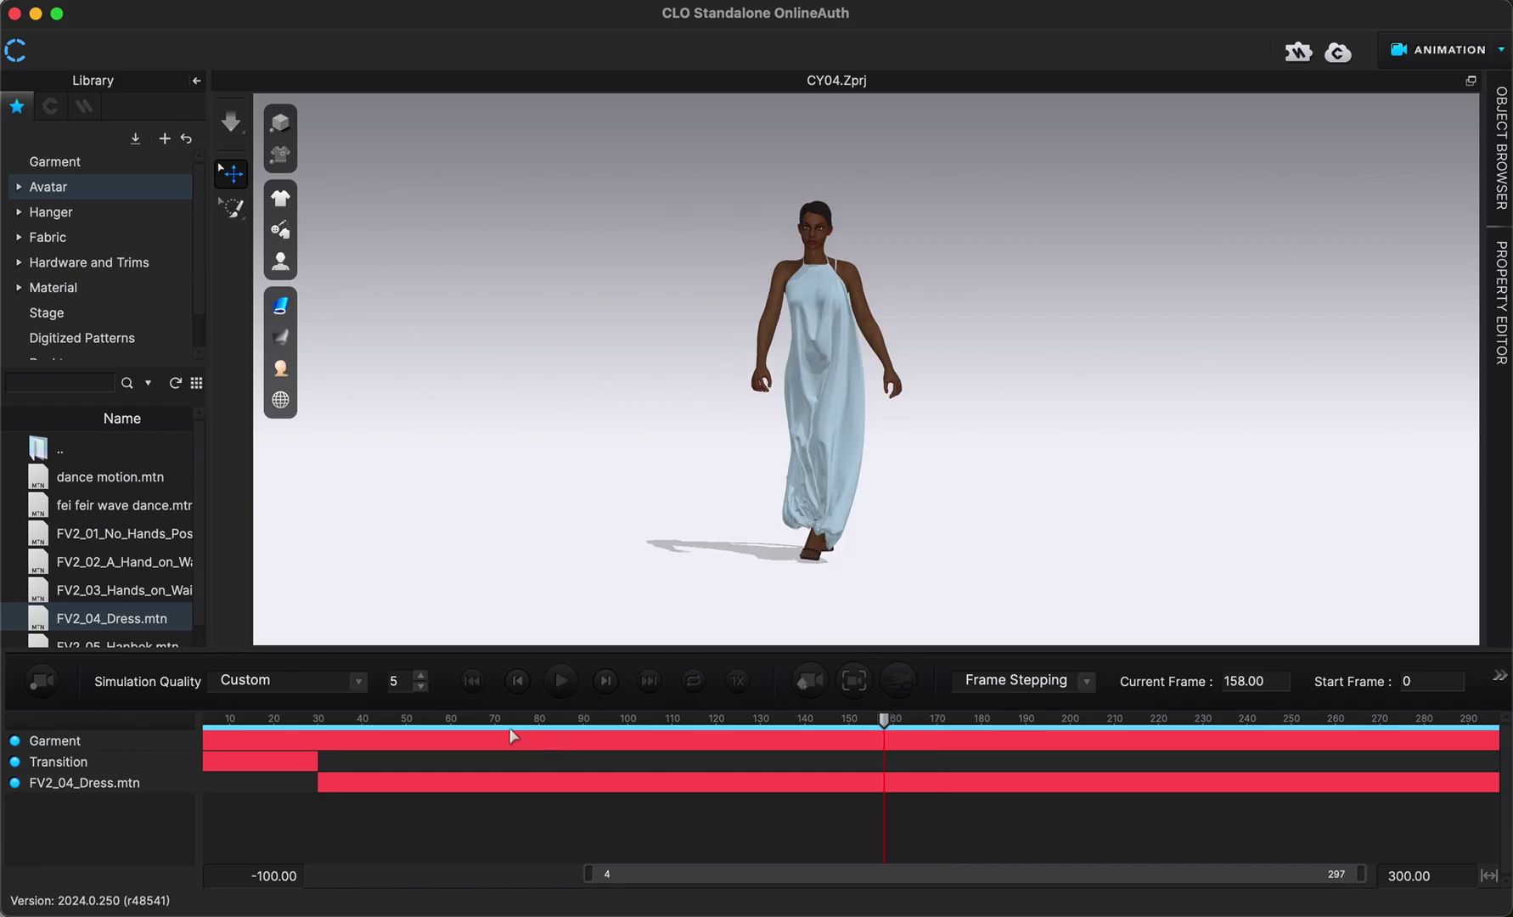
{"action": "left_click", "coordinate": [263, 729]}
{"action": "scroll", "coordinate": [289, 727], "scroll_direction": "down", "scroll_amount": 1}
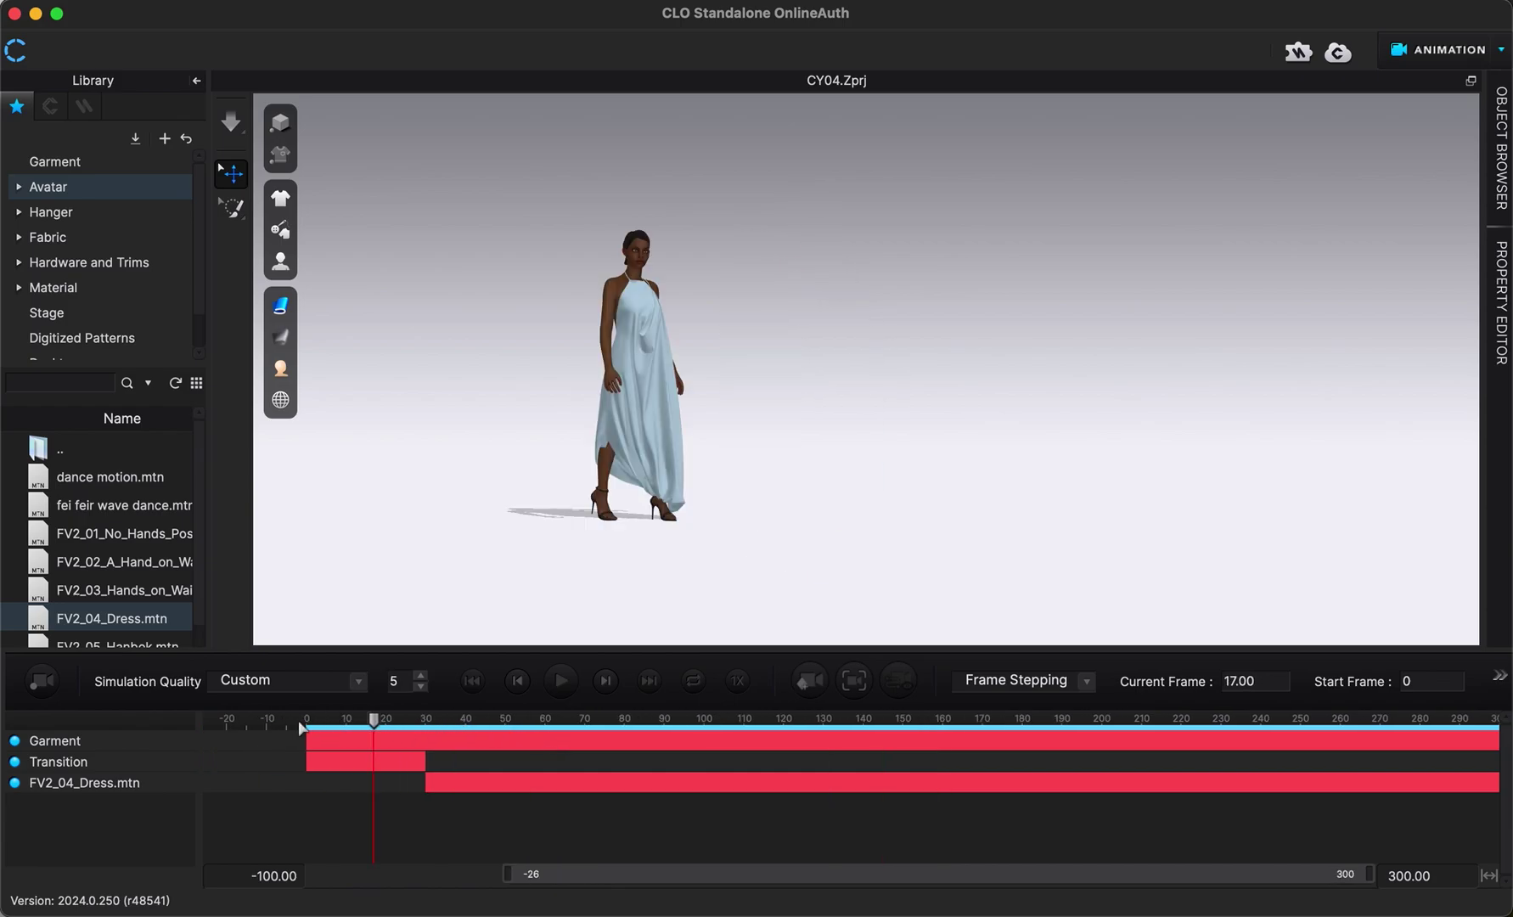
{"action": "left_click", "coordinate": [361, 723]}
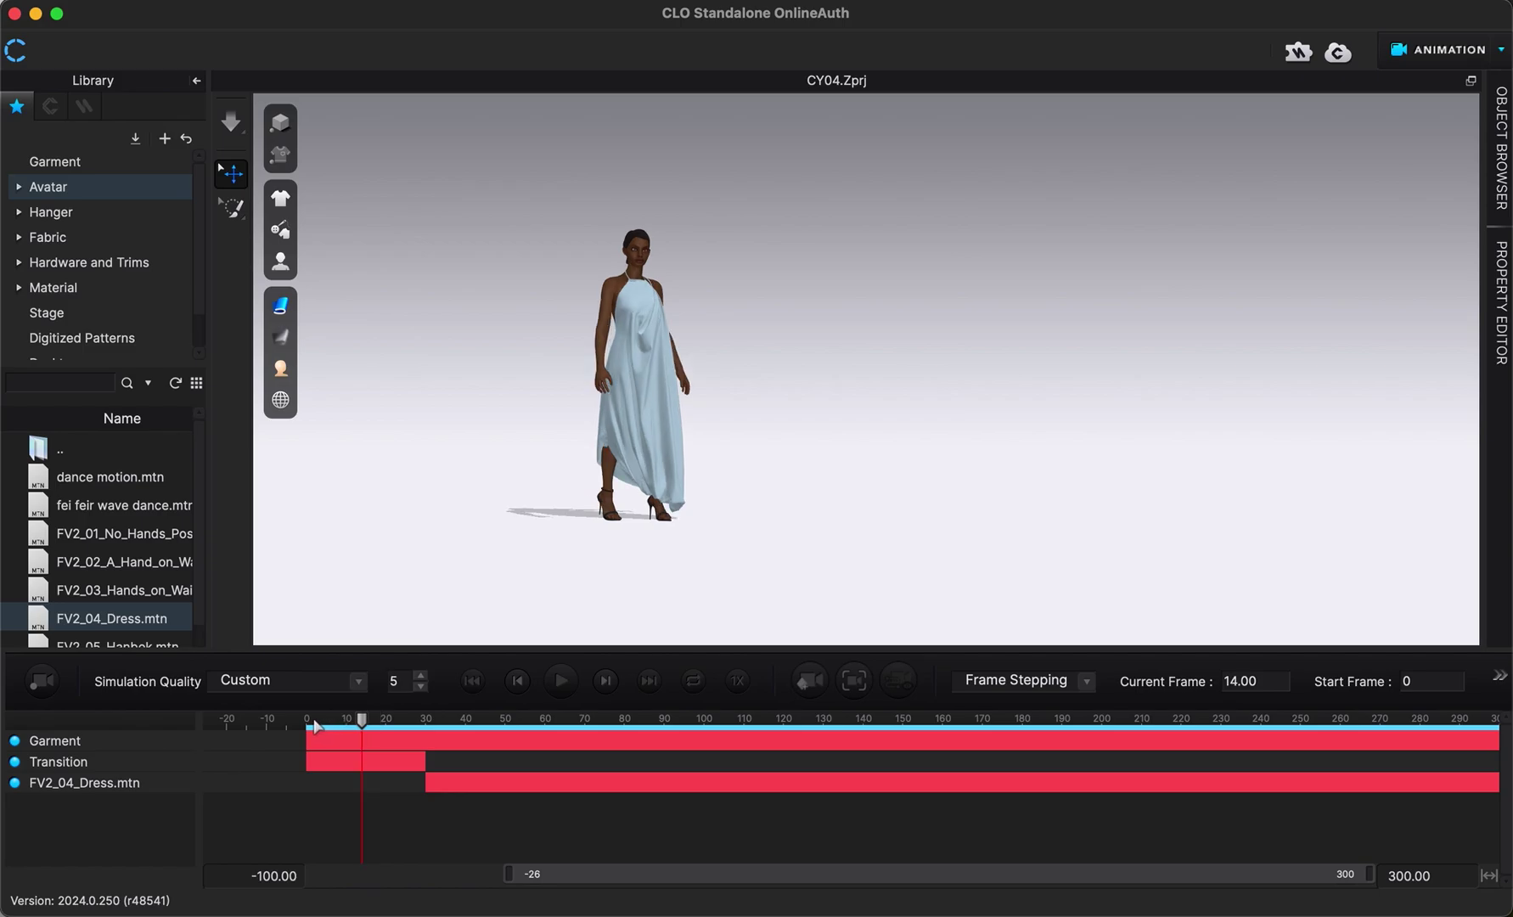
{"action": "left_click", "coordinate": [311, 723]}
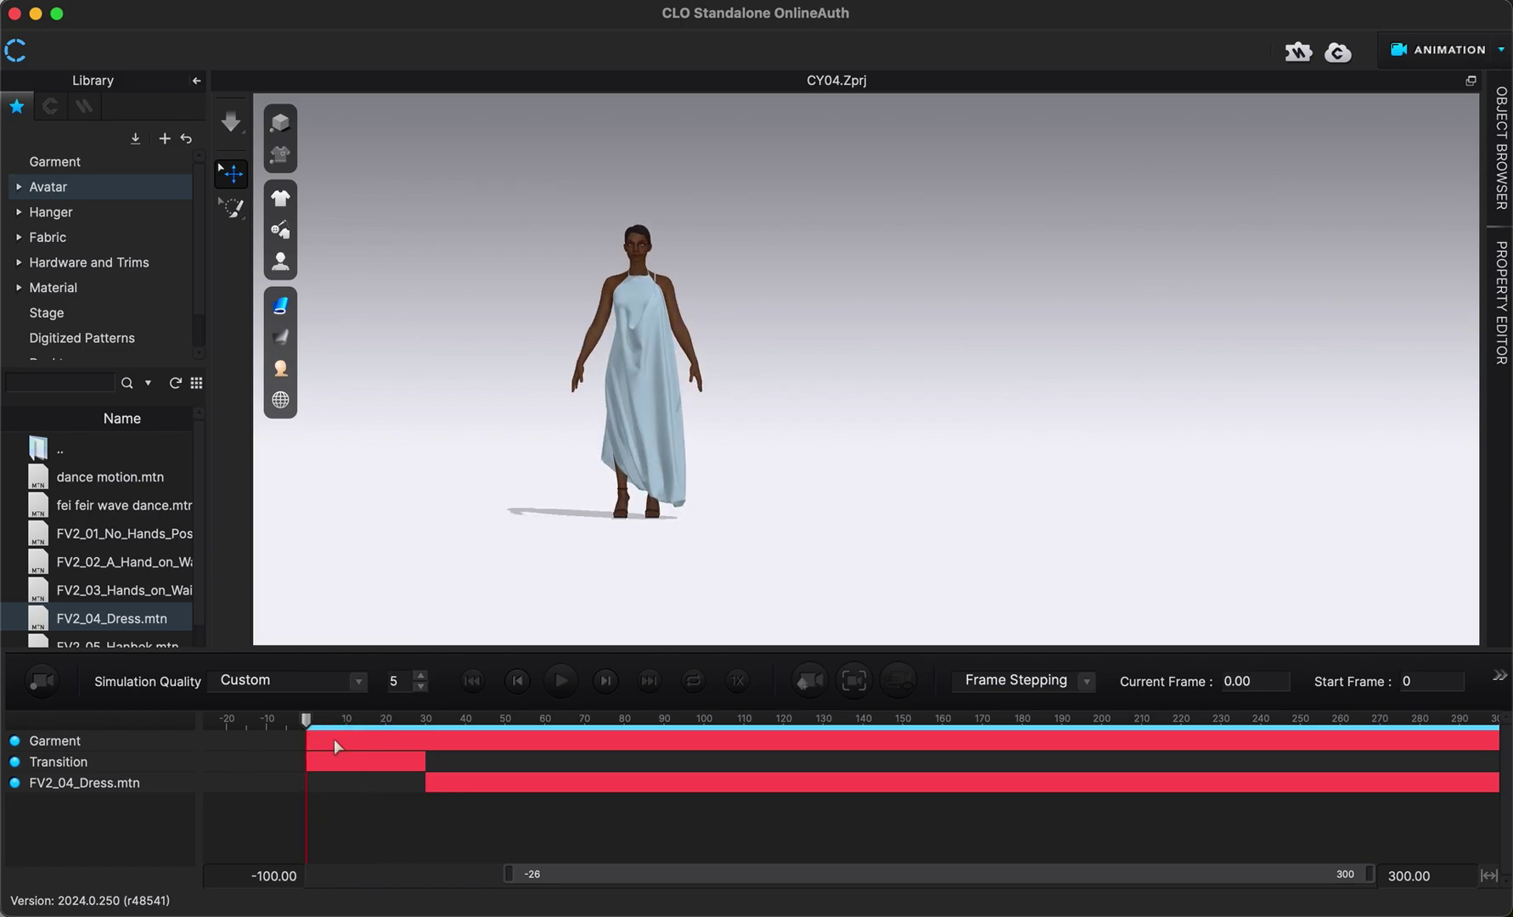
Play the recorded animation in Real Time mode, stop it, and return the timeline to frame 0
{"action": "left_click", "coordinate": [1089, 683]}
{"action": "left_click", "coordinate": [998, 703]}
{"action": "left_click", "coordinate": [552, 688]}
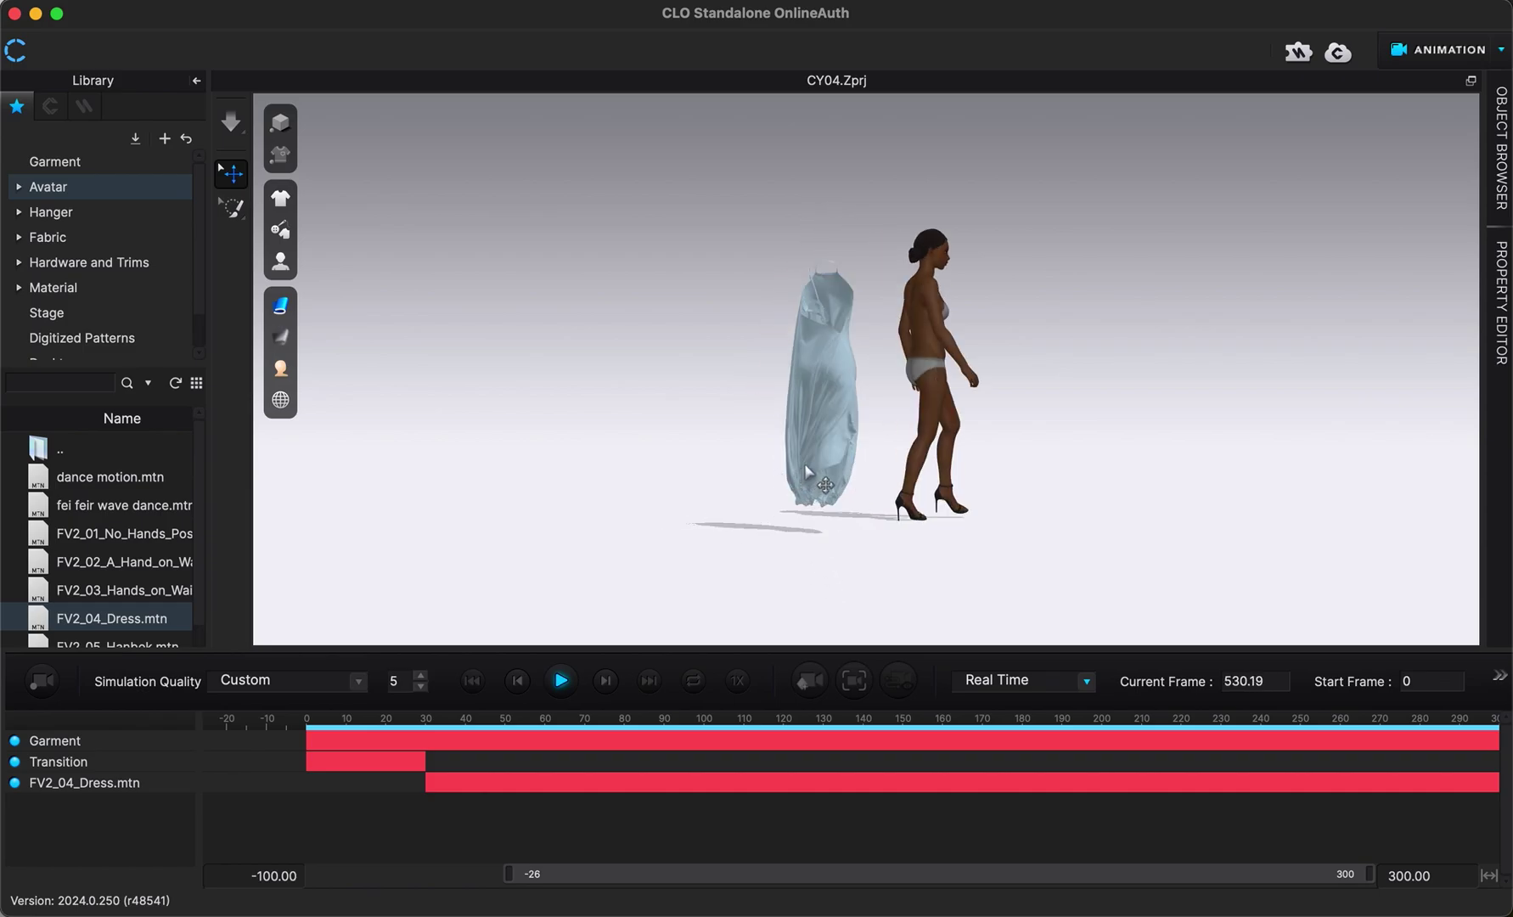
{"action": "left_click", "coordinate": [571, 680]}
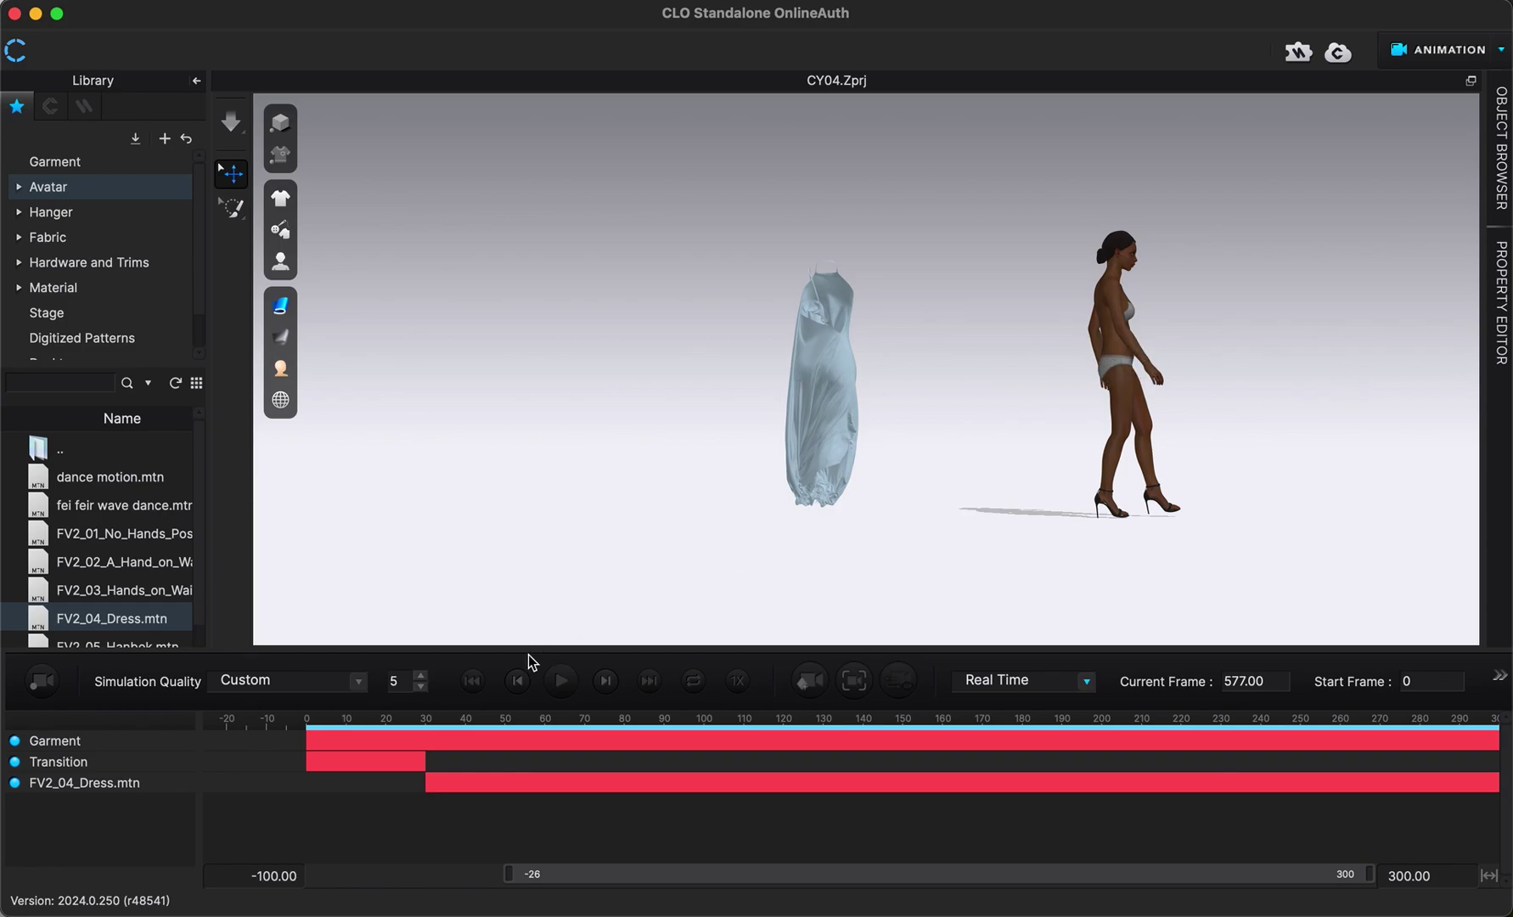
{"action": "left_click", "coordinate": [1188, 720]}
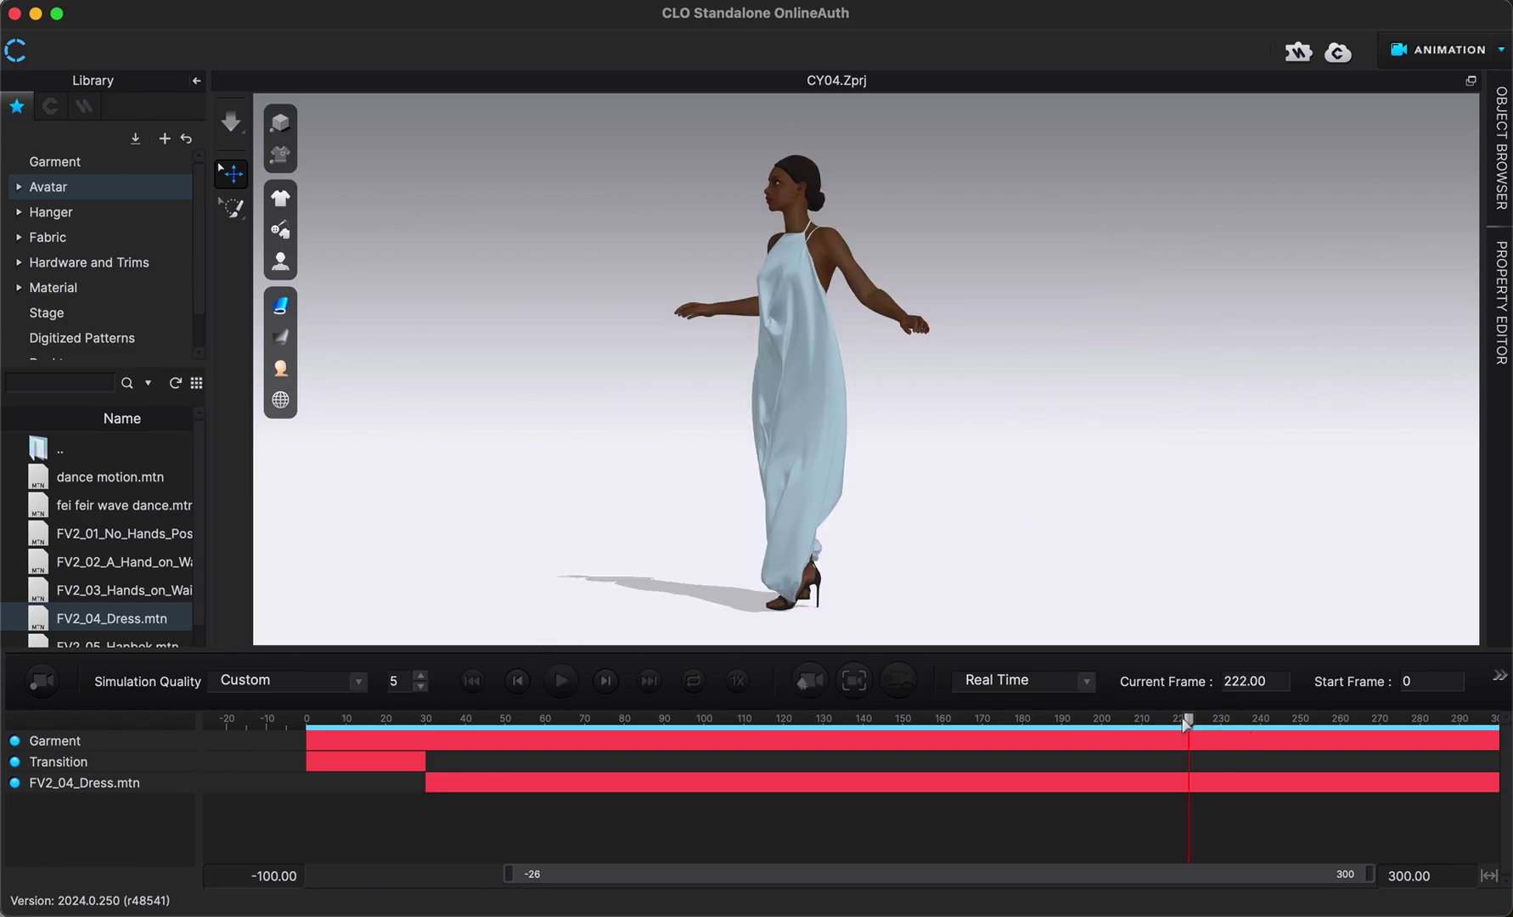
{"action": "left_click_drag", "start_coordinate": [1046, 734], "coordinate": [307, 722]}
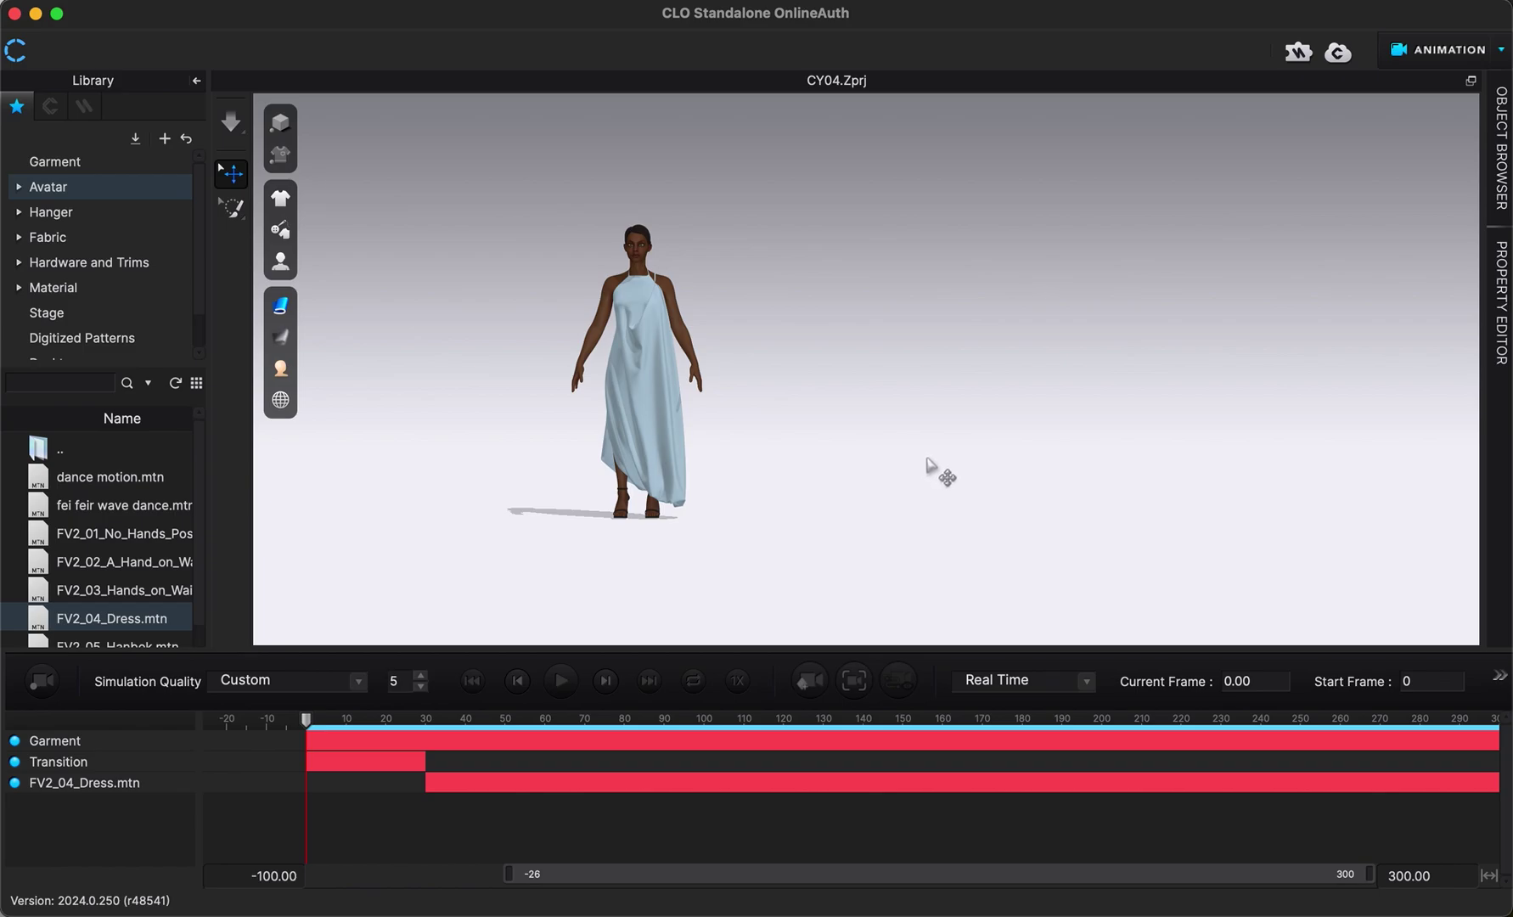
Record a short landscape animation video capture at 2500 × 2000 pixels, starting from frame 0
{"action": "left_click", "coordinate": [289, 1]}
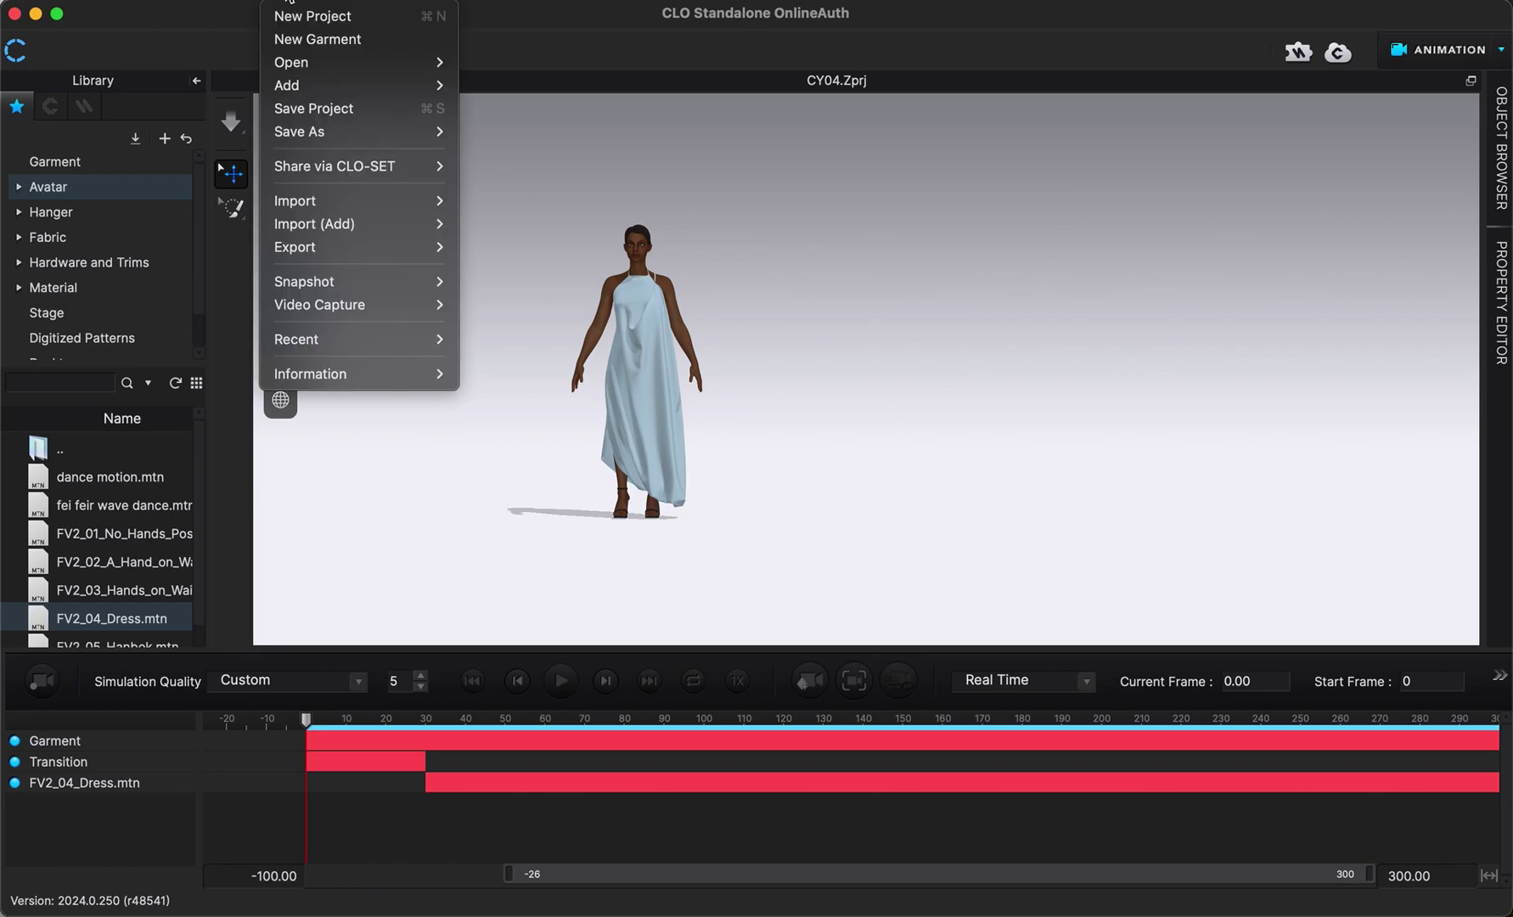
{"action": "mouse_move", "coordinate": [331, 310]}
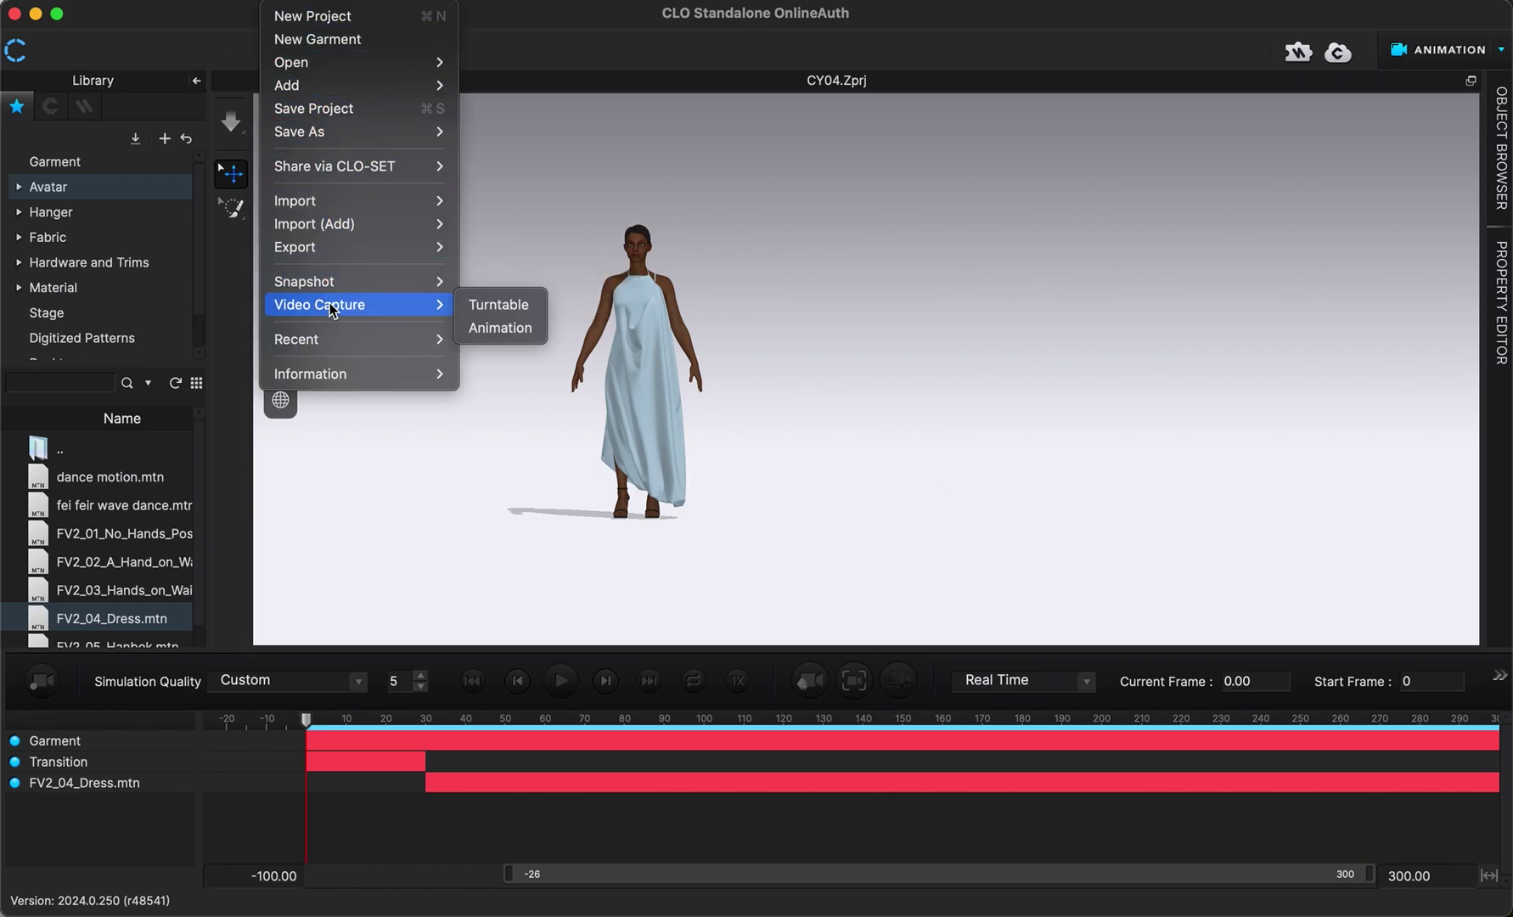
{"action": "left_click", "coordinate": [506, 328]}
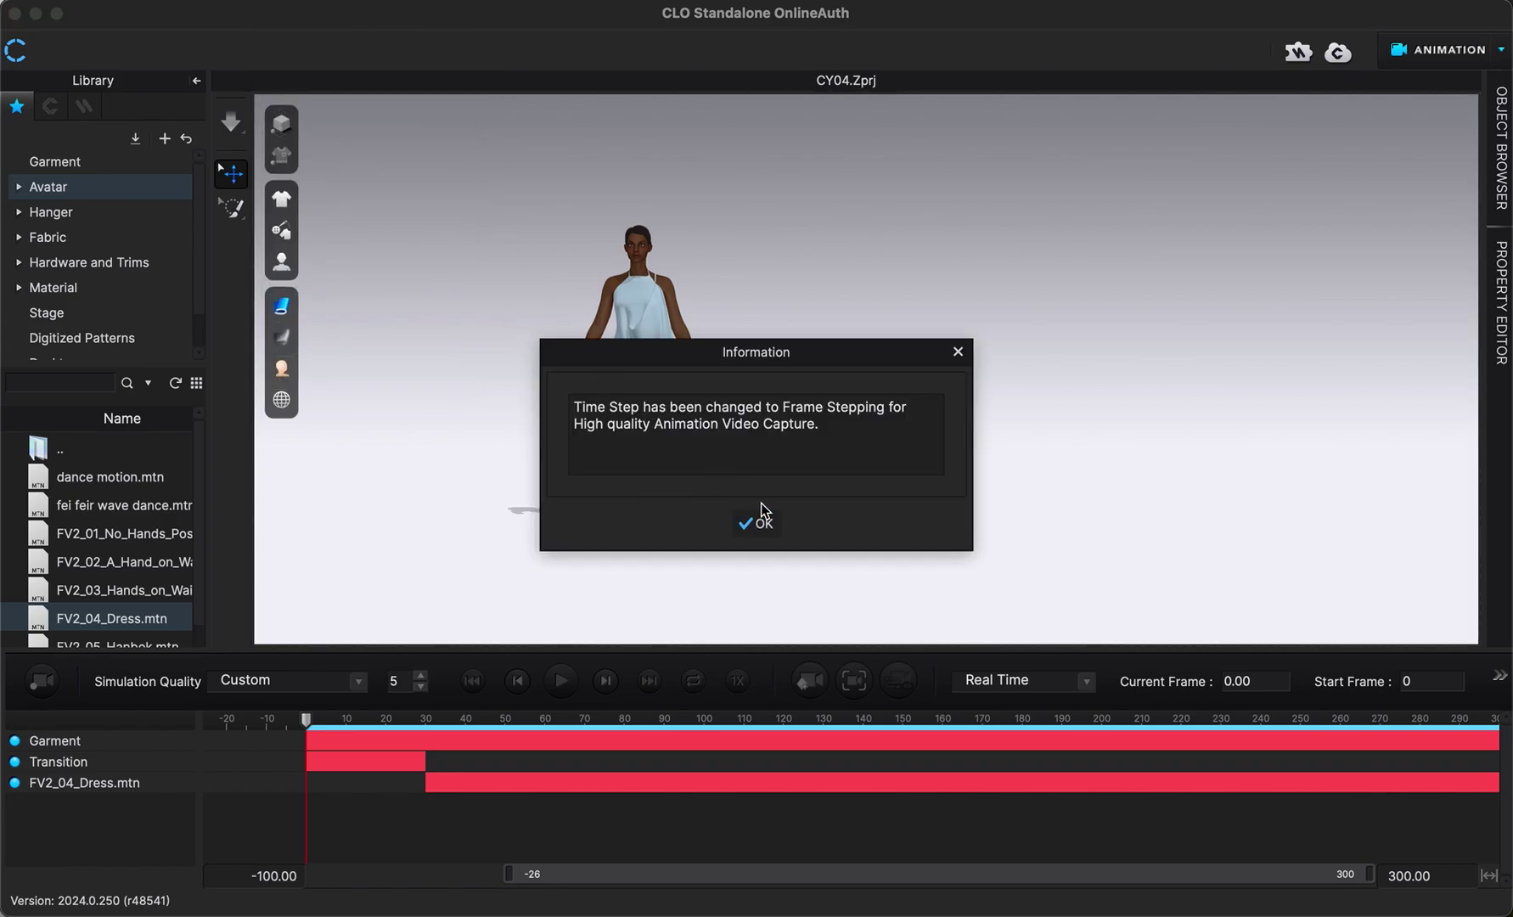
{"action": "left_click", "coordinate": [758, 520]}
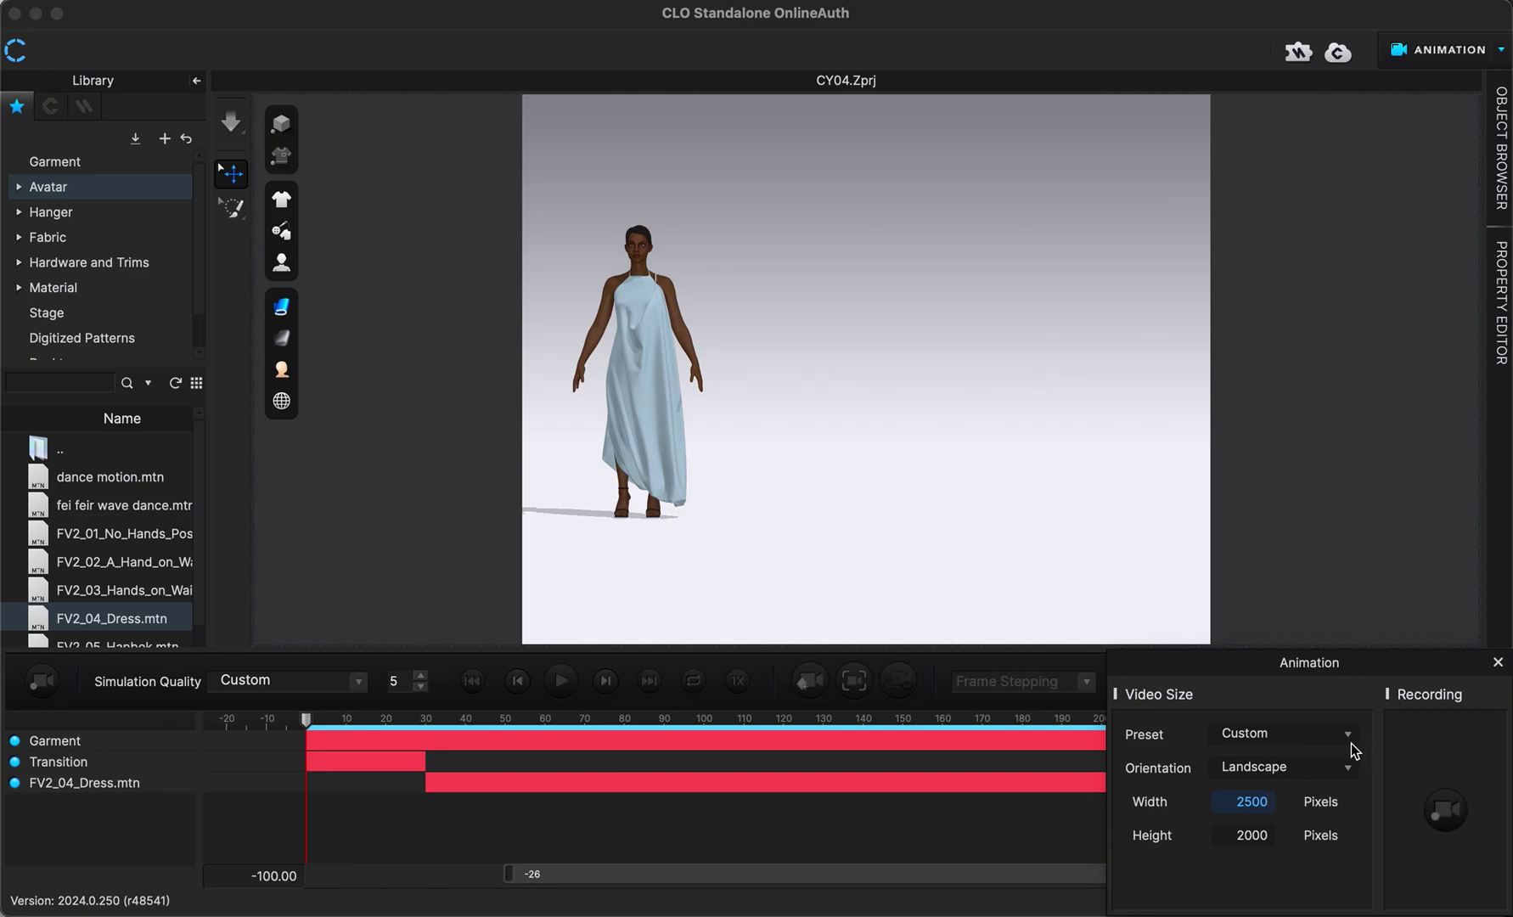
{"action": "left_click_drag", "start_coordinate": [1262, 663], "coordinate": [1106, 380]}
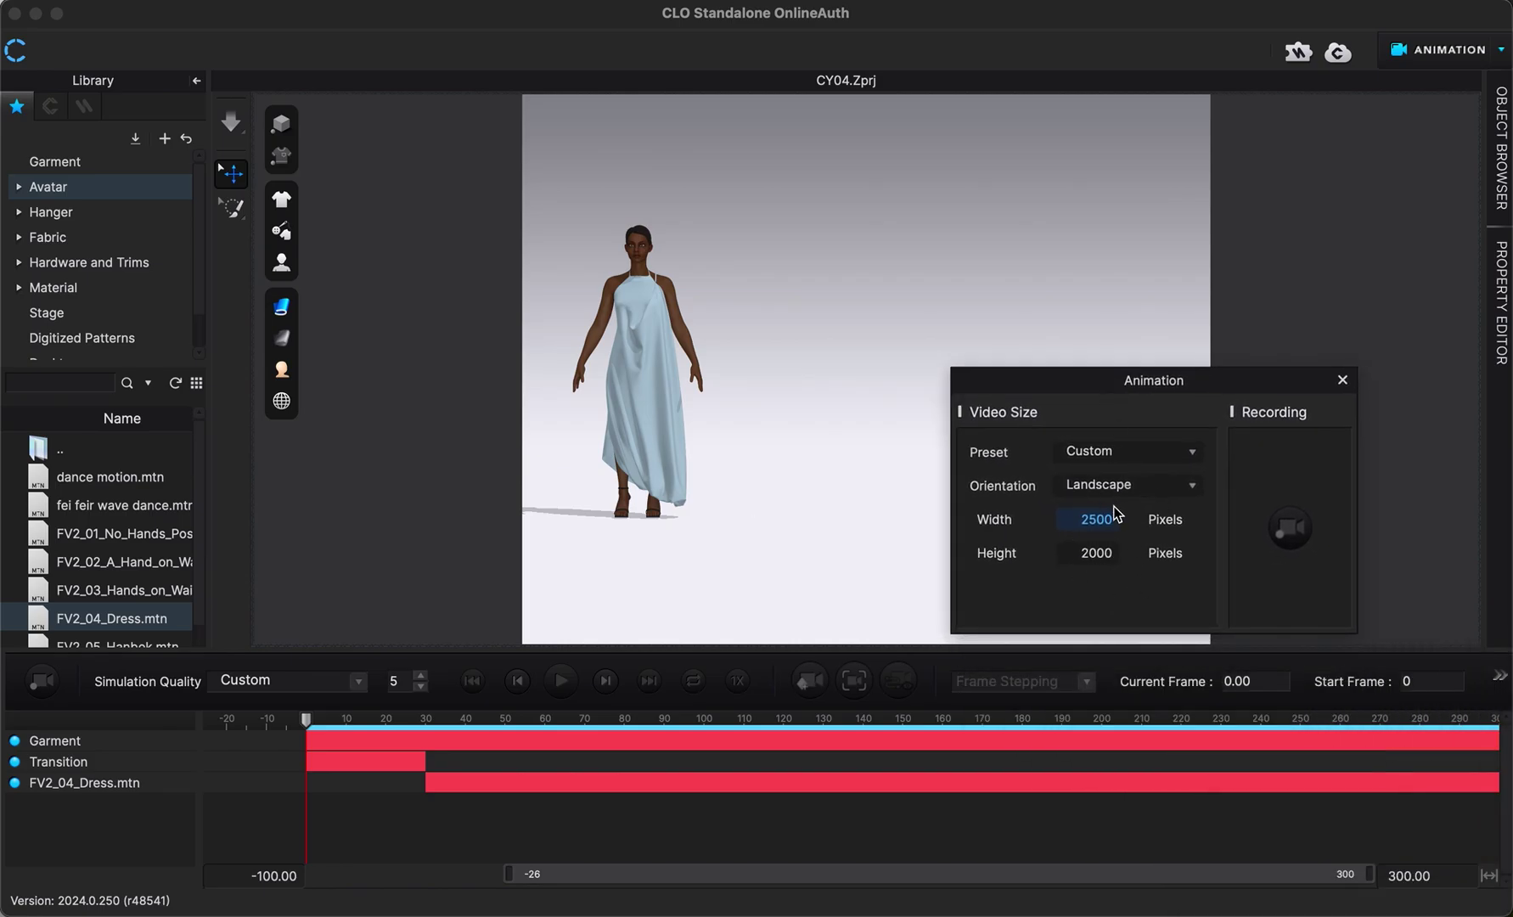
{"action": "double_click", "coordinate": [1079, 521]}
{"action": "left_click", "coordinate": [1287, 533]}
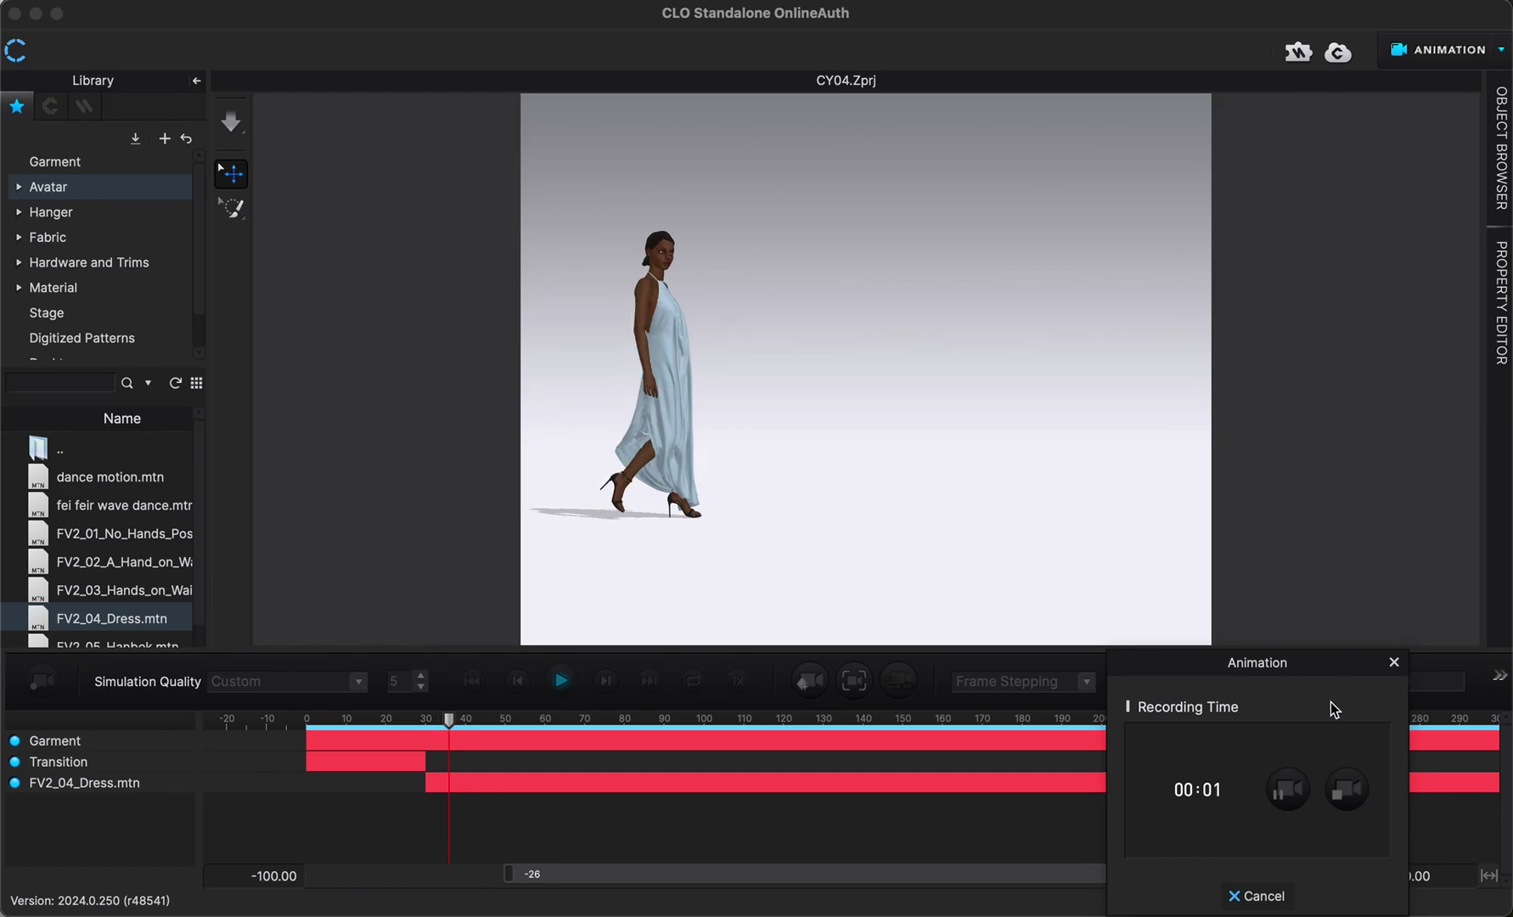
{"action": "left_click", "coordinate": [1345, 791]}
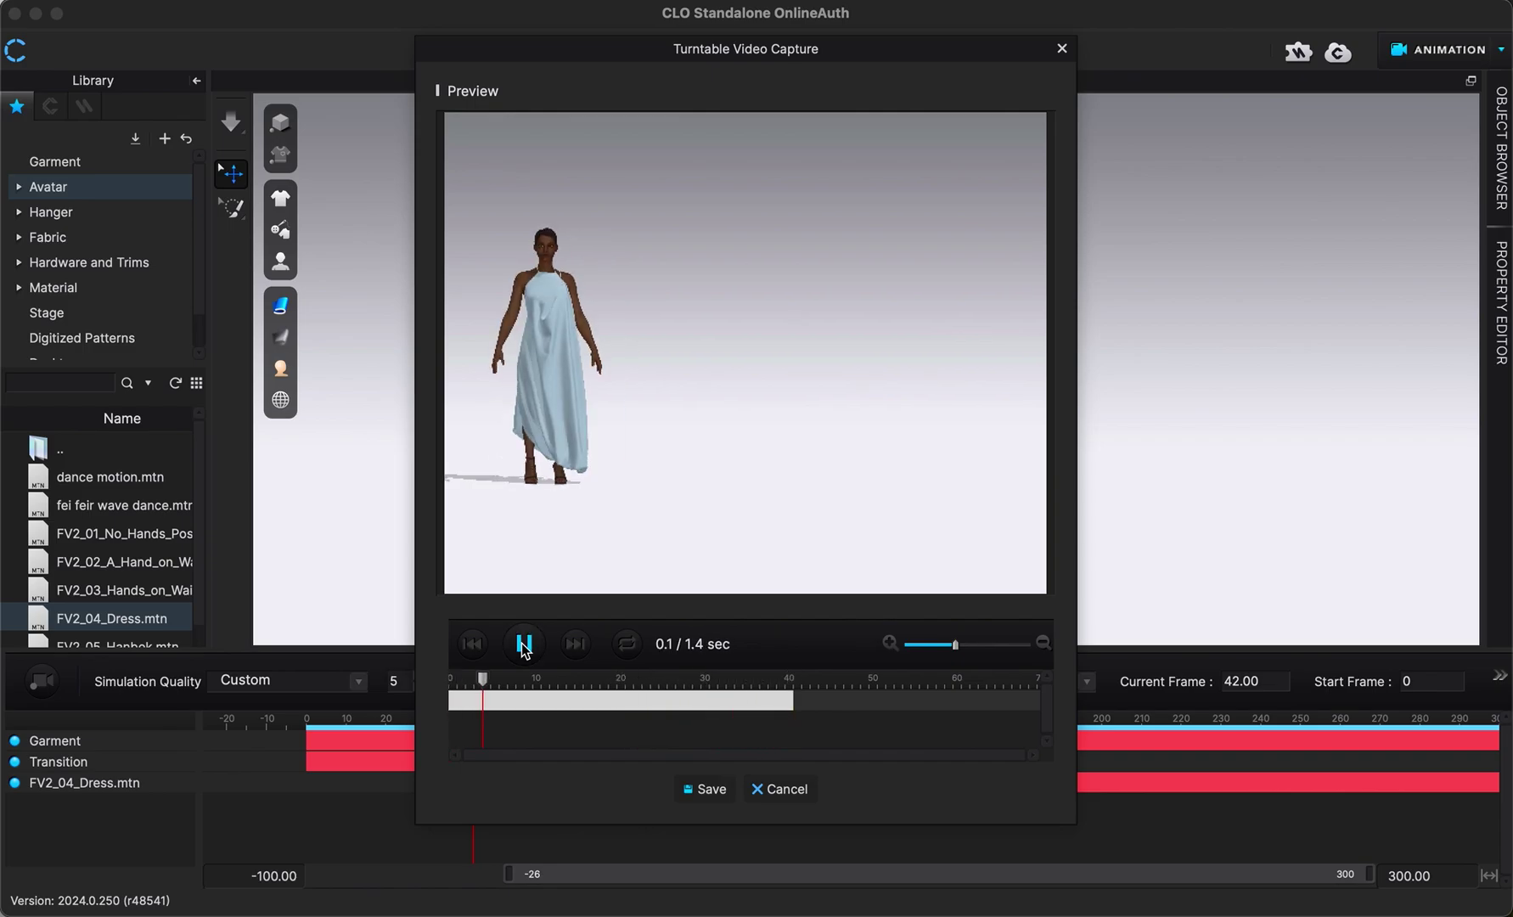
Discard the captured clip, exit the animation video capture, and return the timeline to frame 0
{"action": "left_click", "coordinate": [524, 646]}
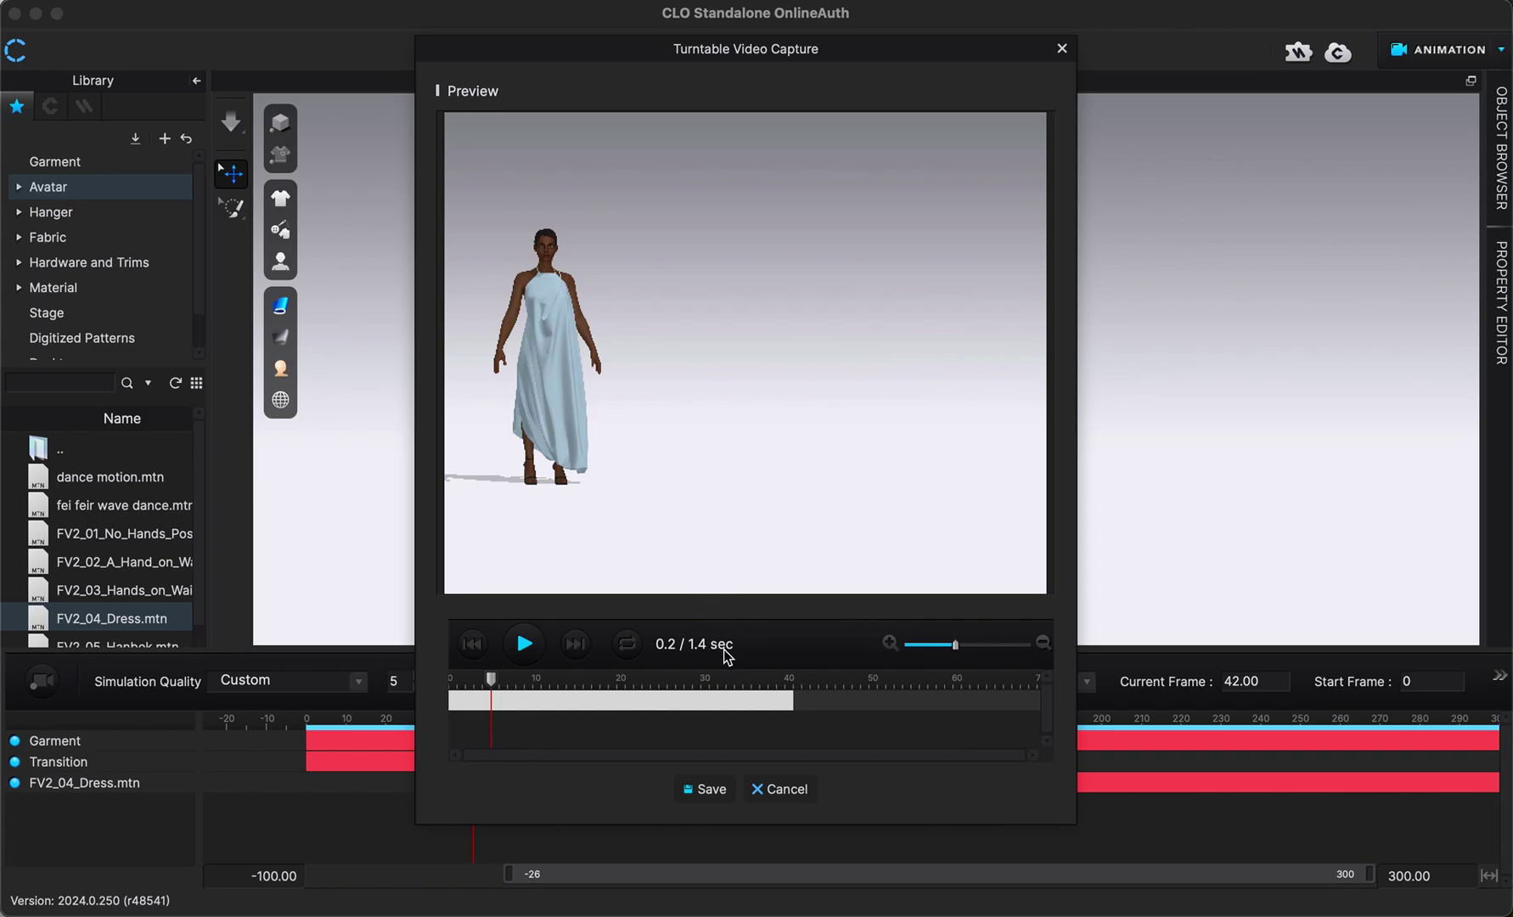
{"action": "left_click", "coordinate": [789, 789]}
{"action": "left_click", "coordinate": [715, 526]}
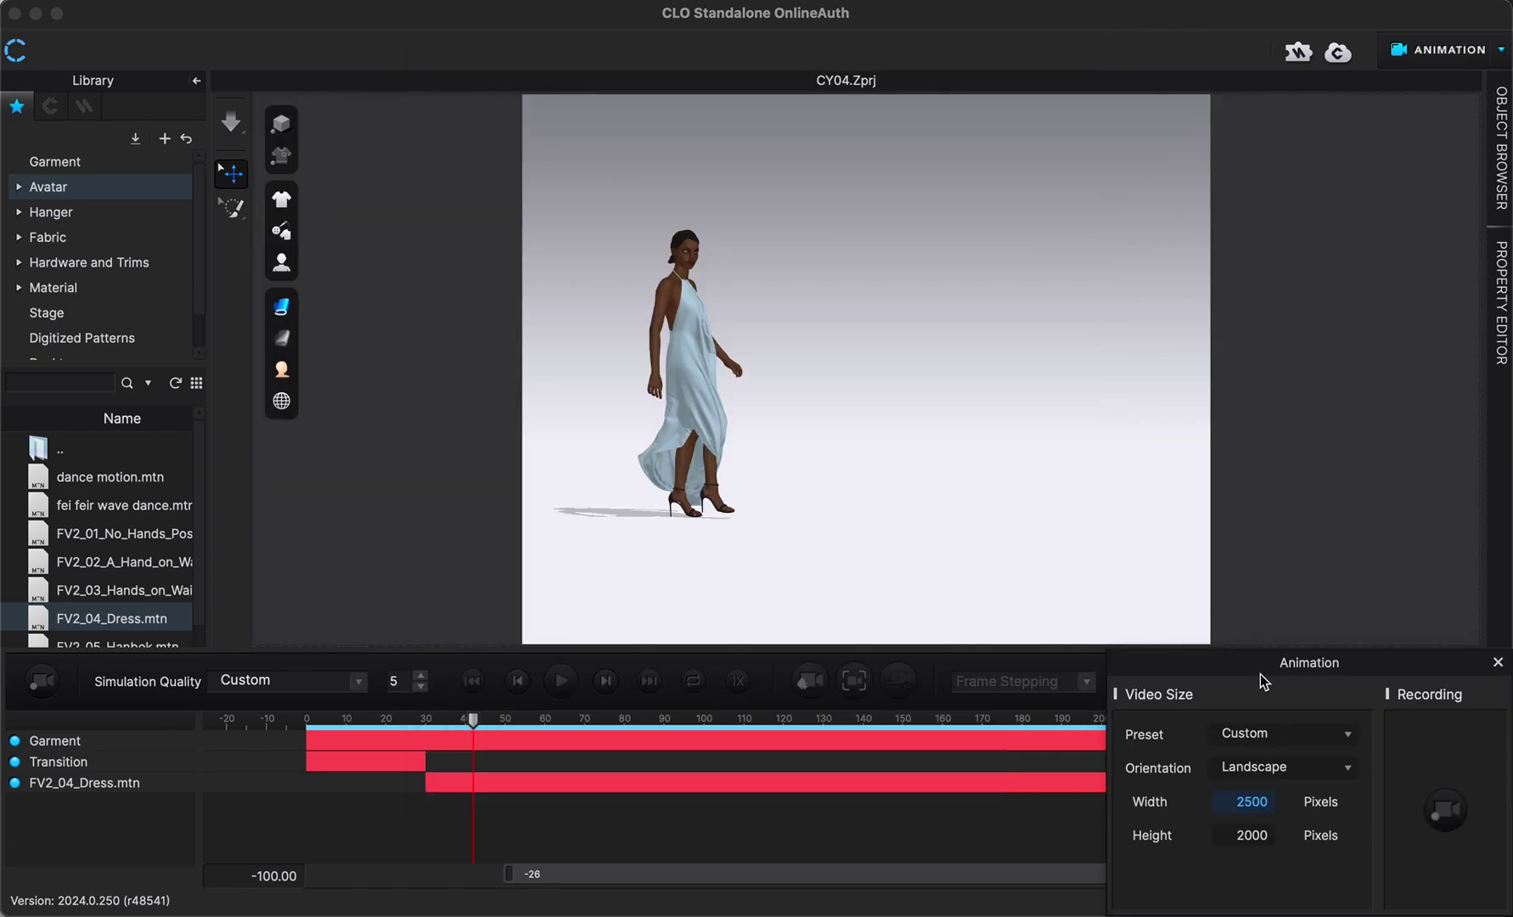
{"action": "left_click_drag", "start_coordinate": [1163, 663], "coordinate": [1163, 596]}
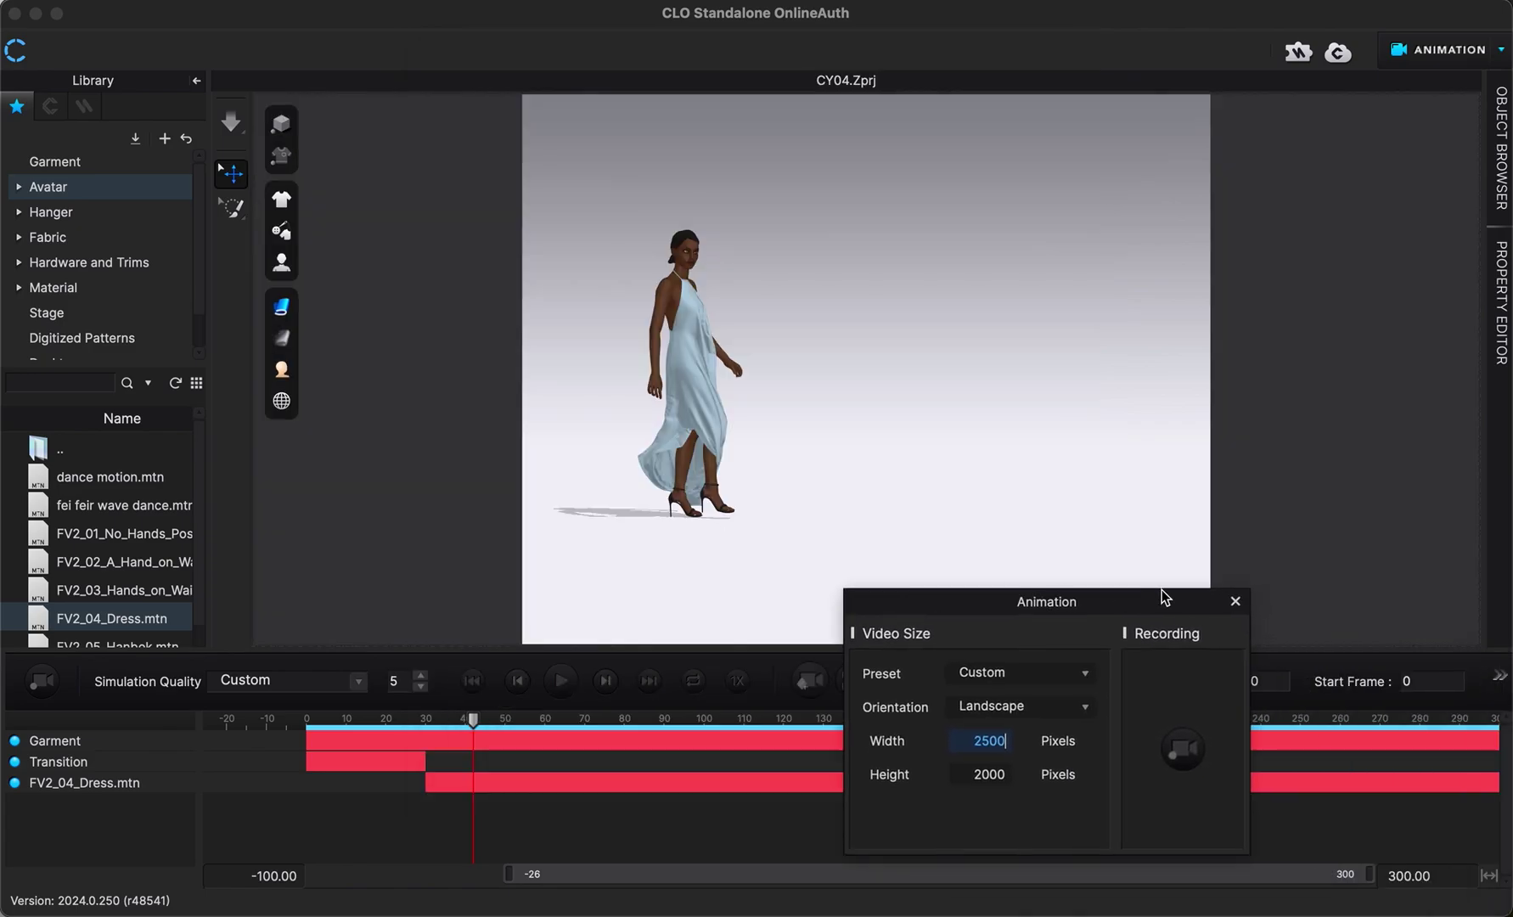
{"action": "left_click", "coordinate": [1236, 606]}
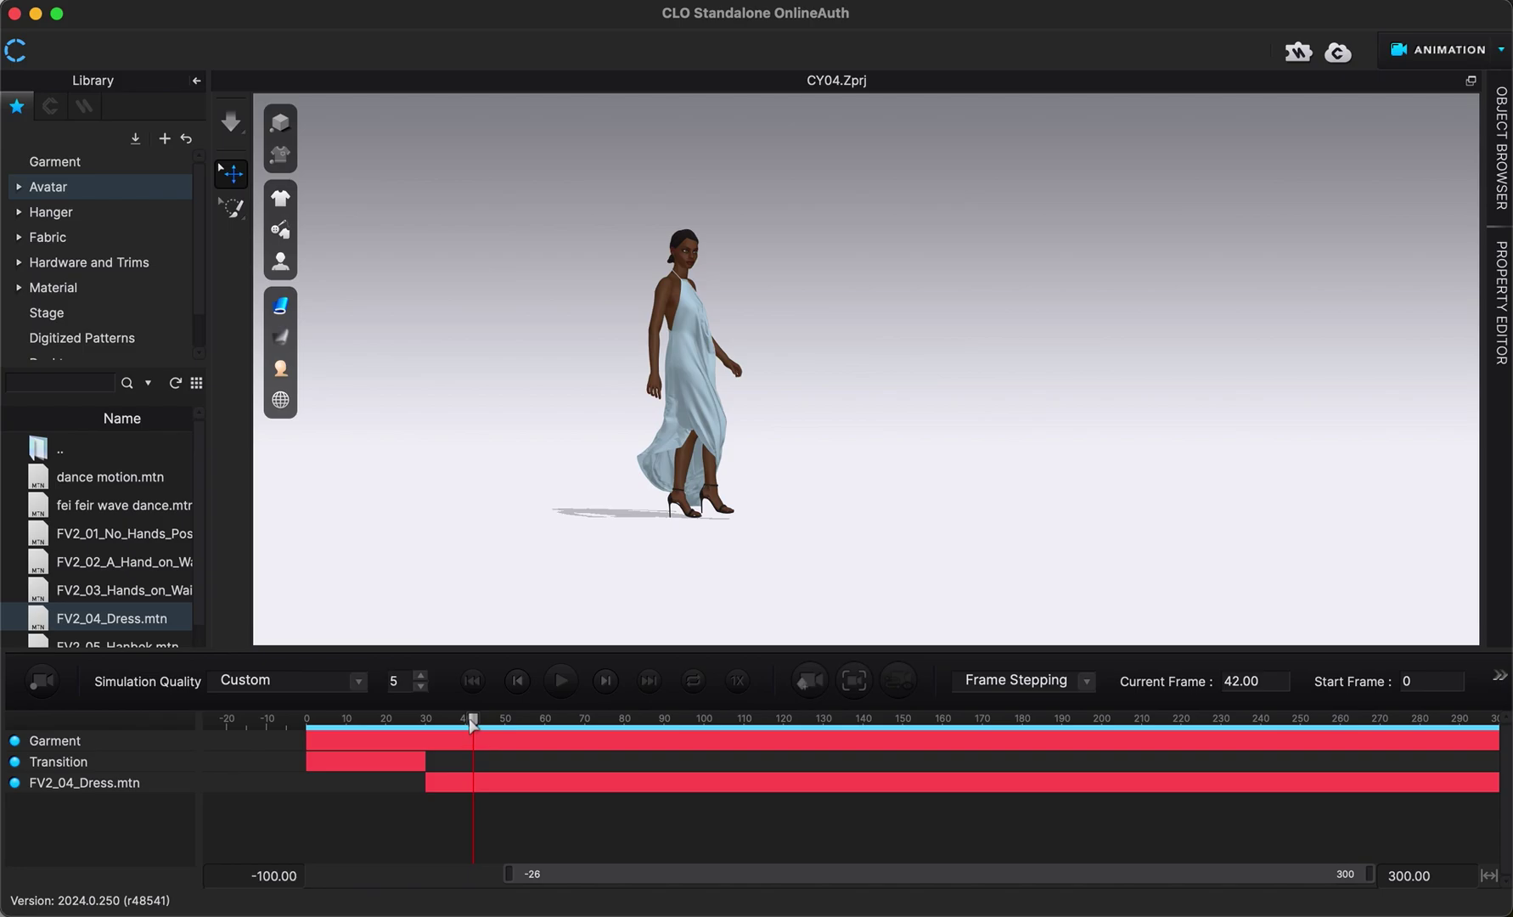
{"action": "left_click_drag", "start_coordinate": [473, 722], "coordinate": [308, 730]}
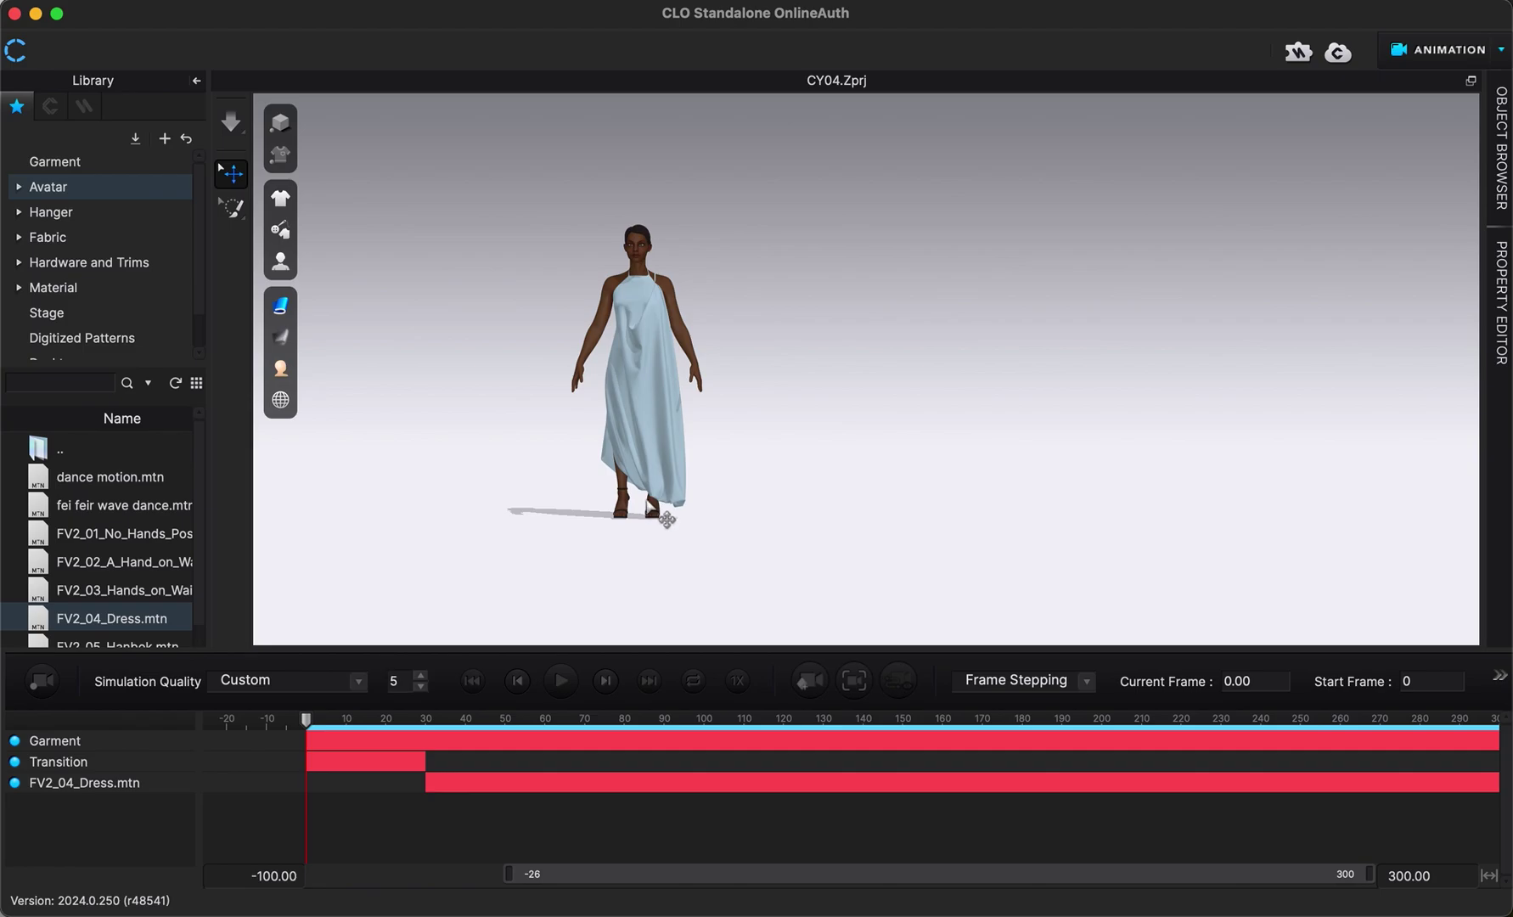
Switch to the Simulation workspace and open the Render window, enlarged beside the 3D view from the front
{"action": "left_click", "coordinate": [1411, 58]}
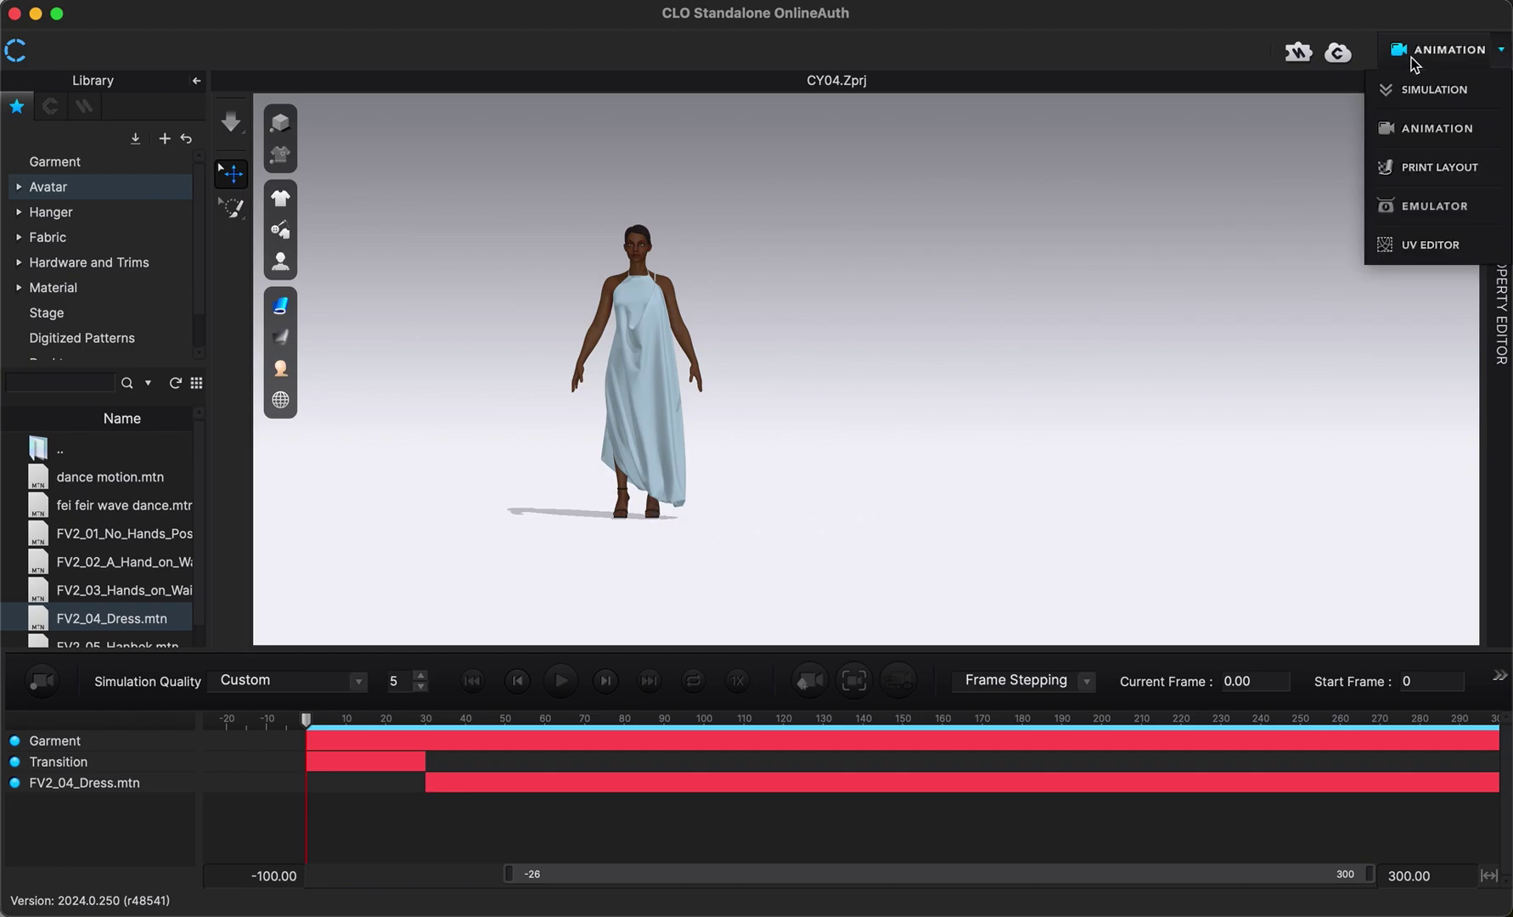
{"action": "left_click", "coordinate": [1406, 93]}
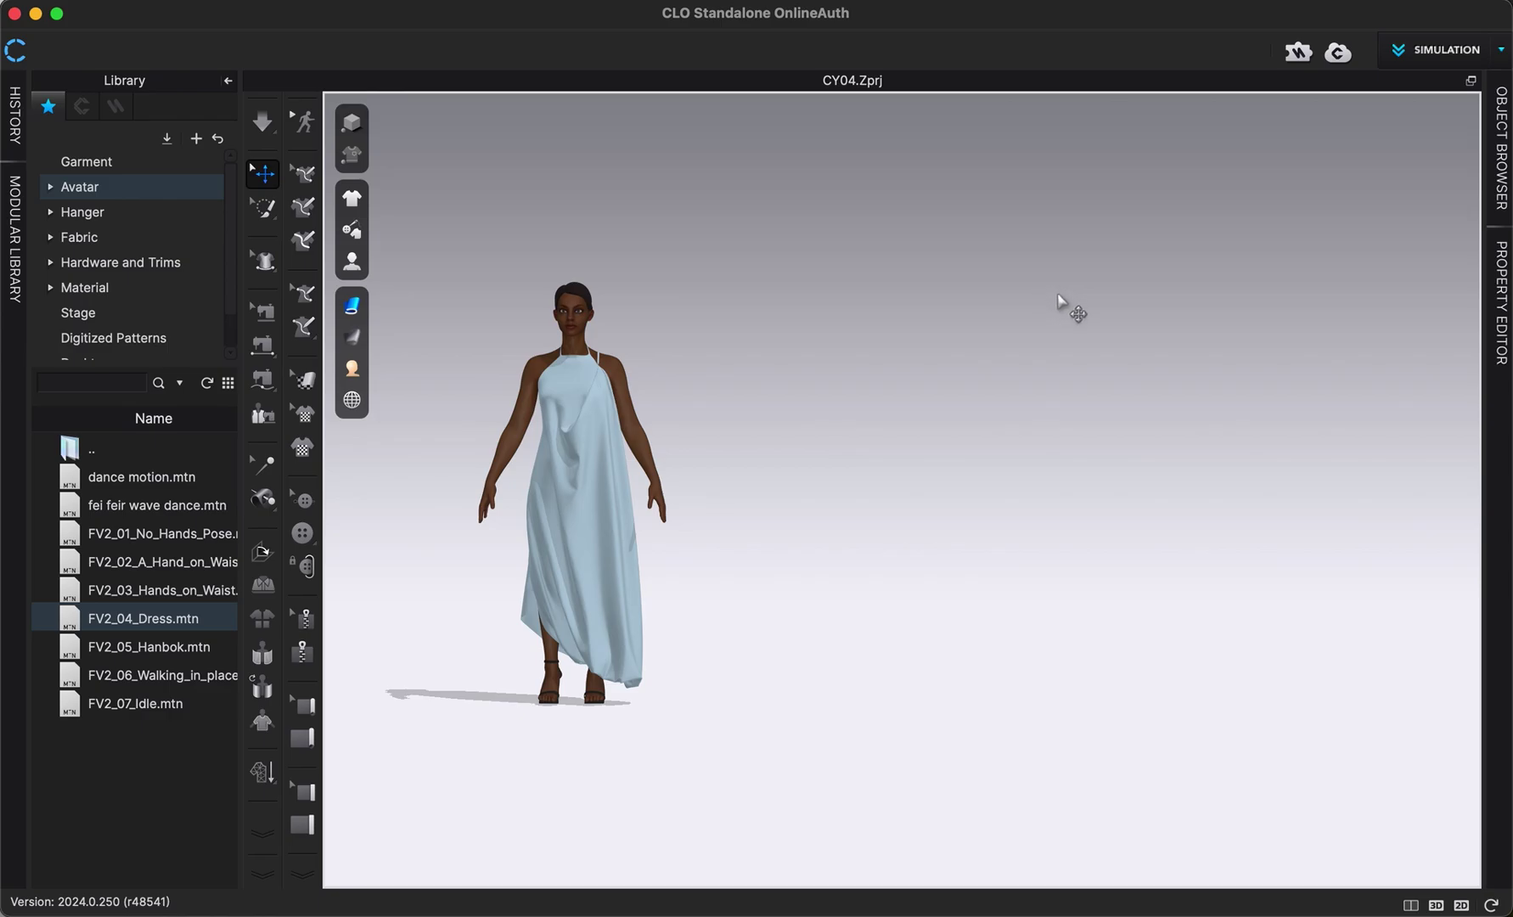
{"action": "left_click", "coordinate": [976, 1]}
{"action": "left_click", "coordinate": [944, 15]}
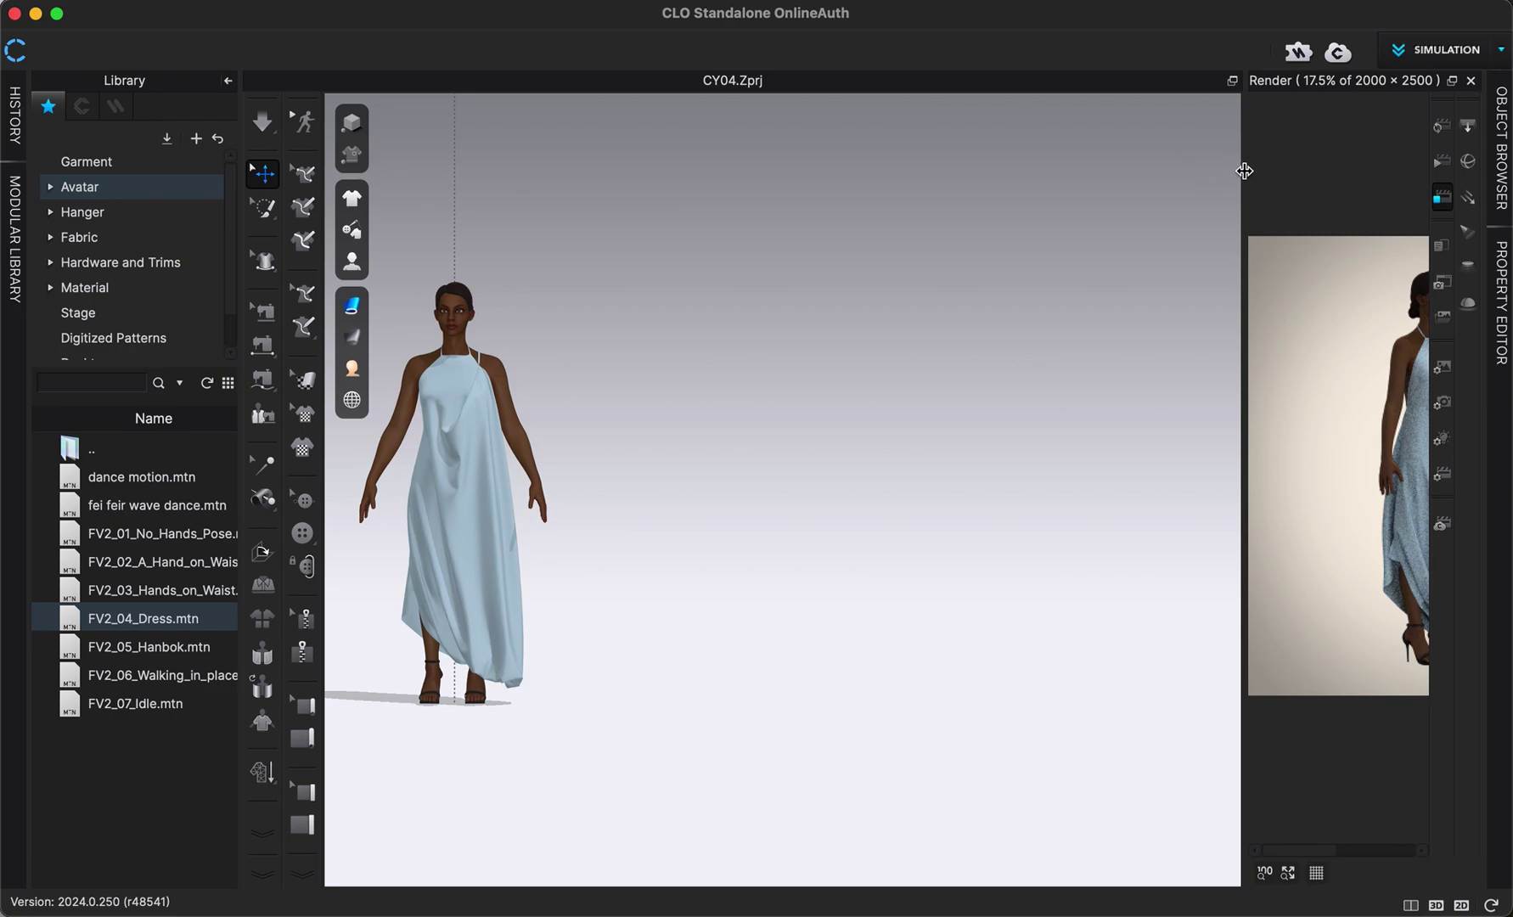
{"action": "left_click_drag", "start_coordinate": [1240, 173], "coordinate": [956, 195]}
{"action": "key", "text": "2"}
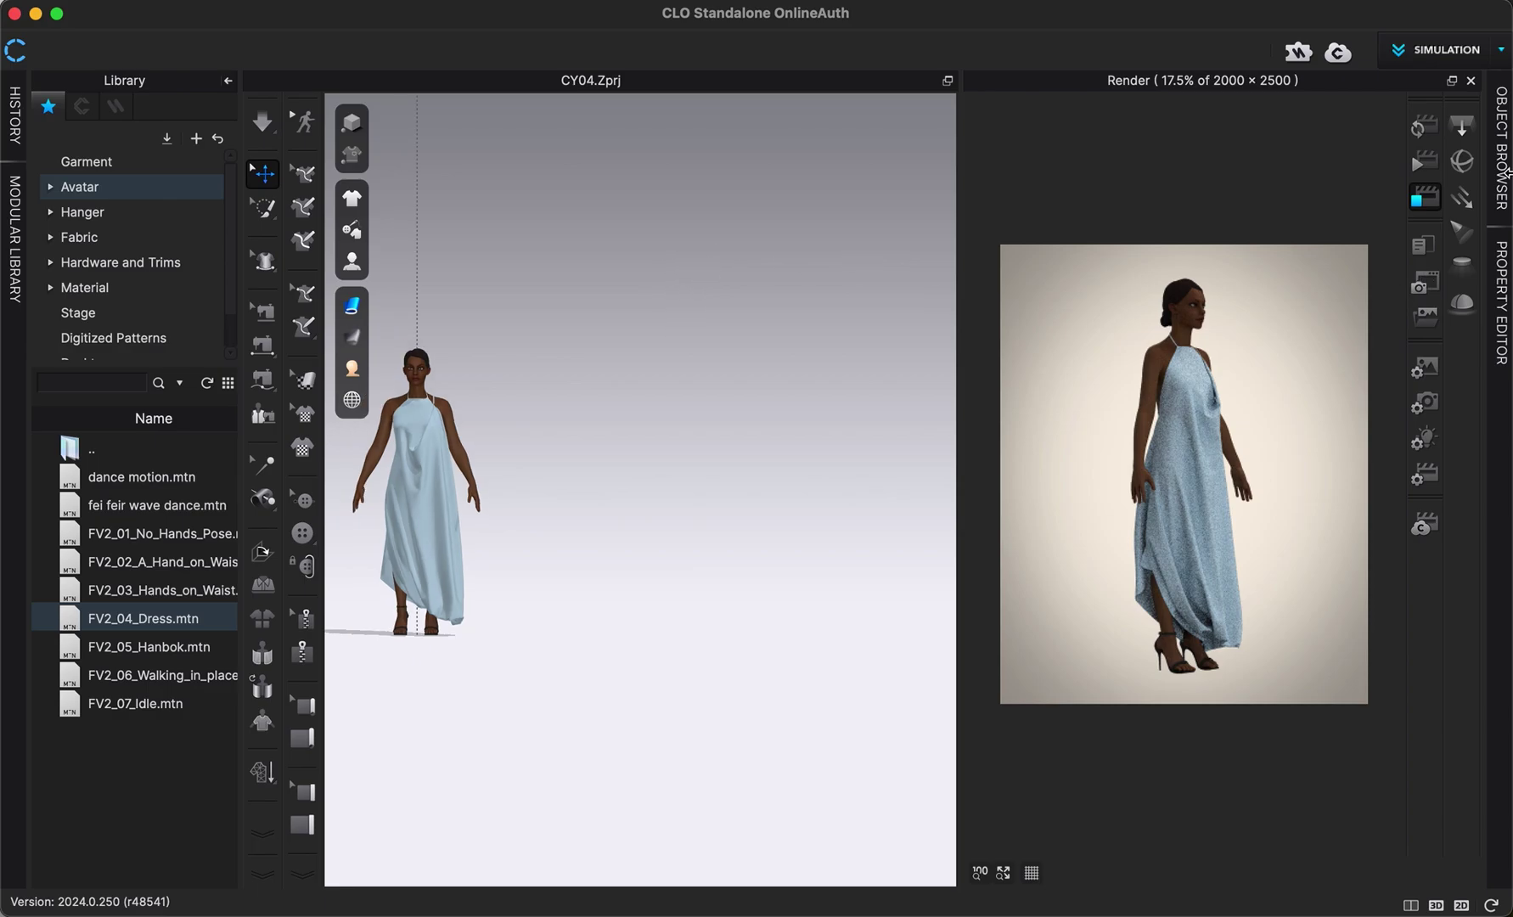
Show the render's Image/Video properties and collapse the library to make room for the render preview
{"action": "left_click", "coordinate": [1501, 270]}
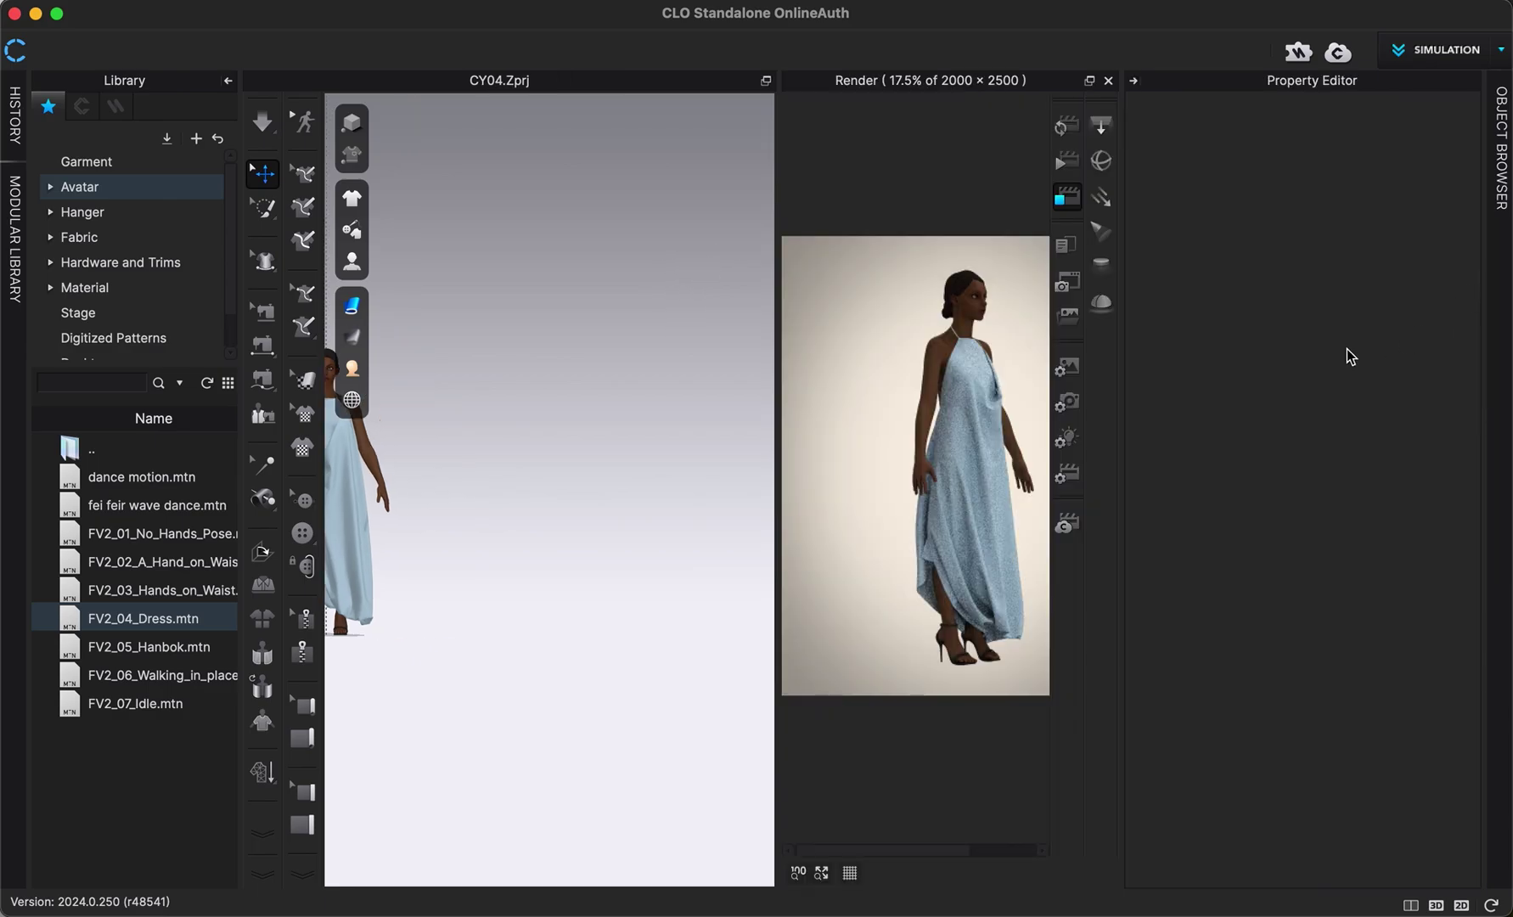
{"action": "left_click", "coordinate": [1071, 371]}
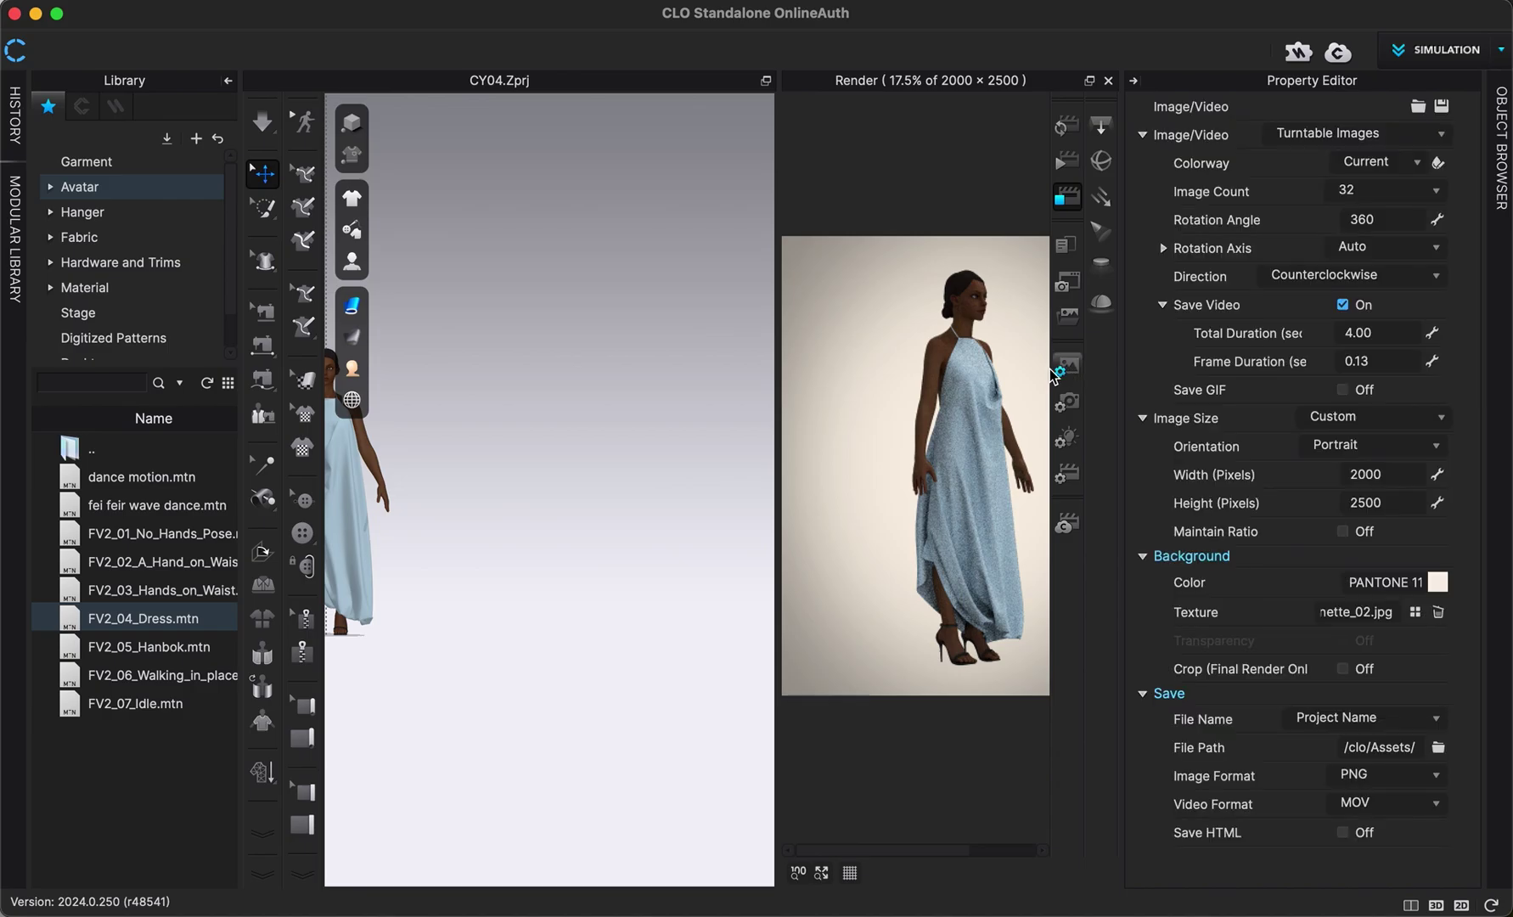
{"action": "left_click", "coordinate": [228, 82]}
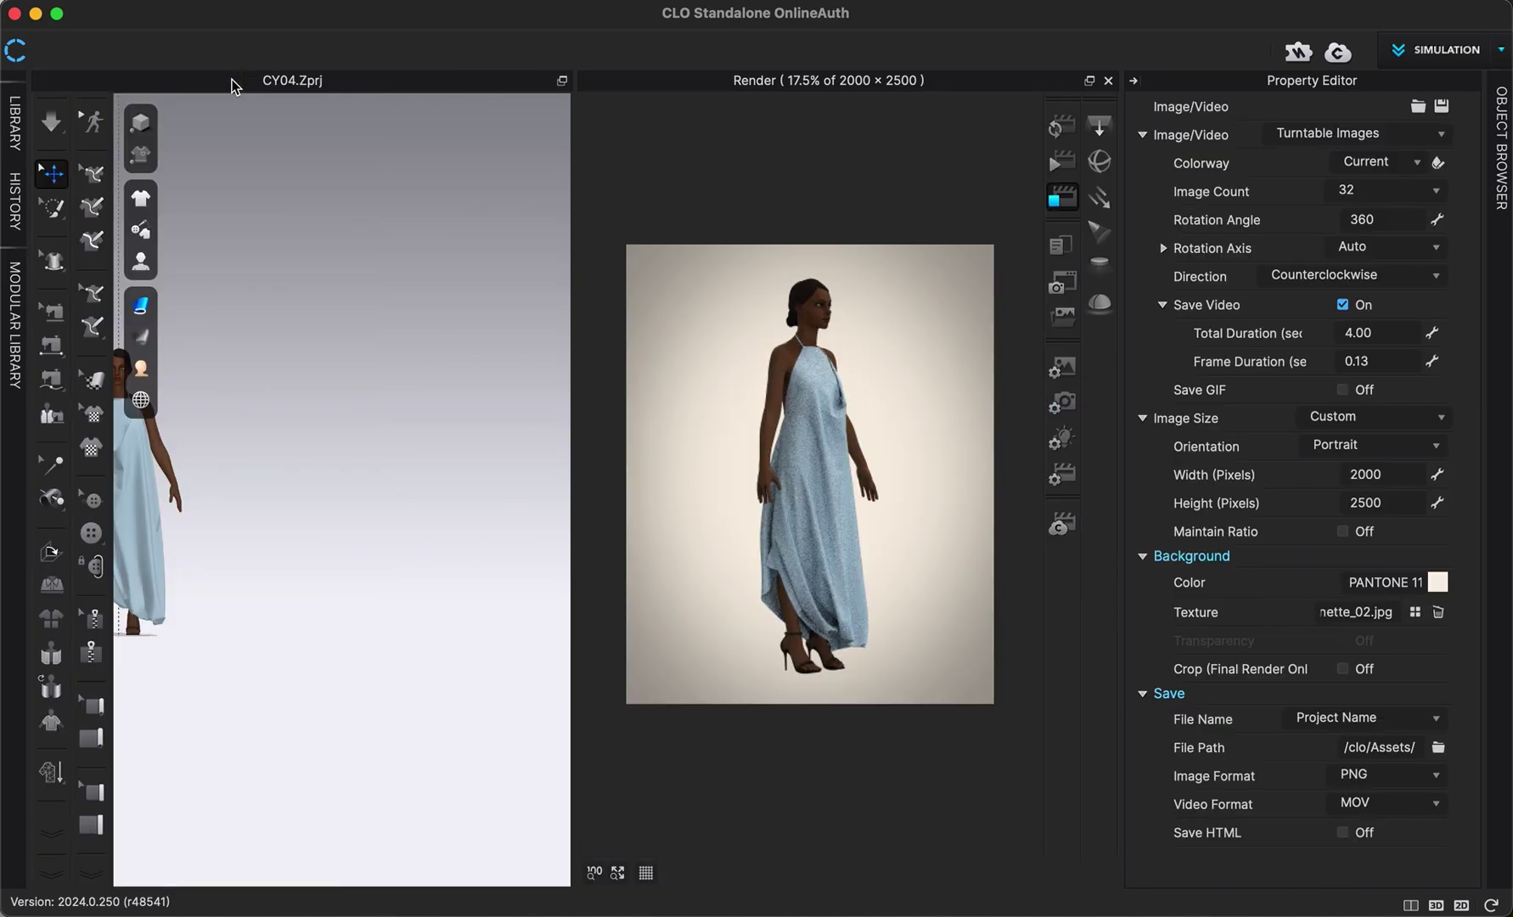
{"action": "scroll", "coordinate": [287, 343], "scroll_direction": "down", "scroll_amount": 1}
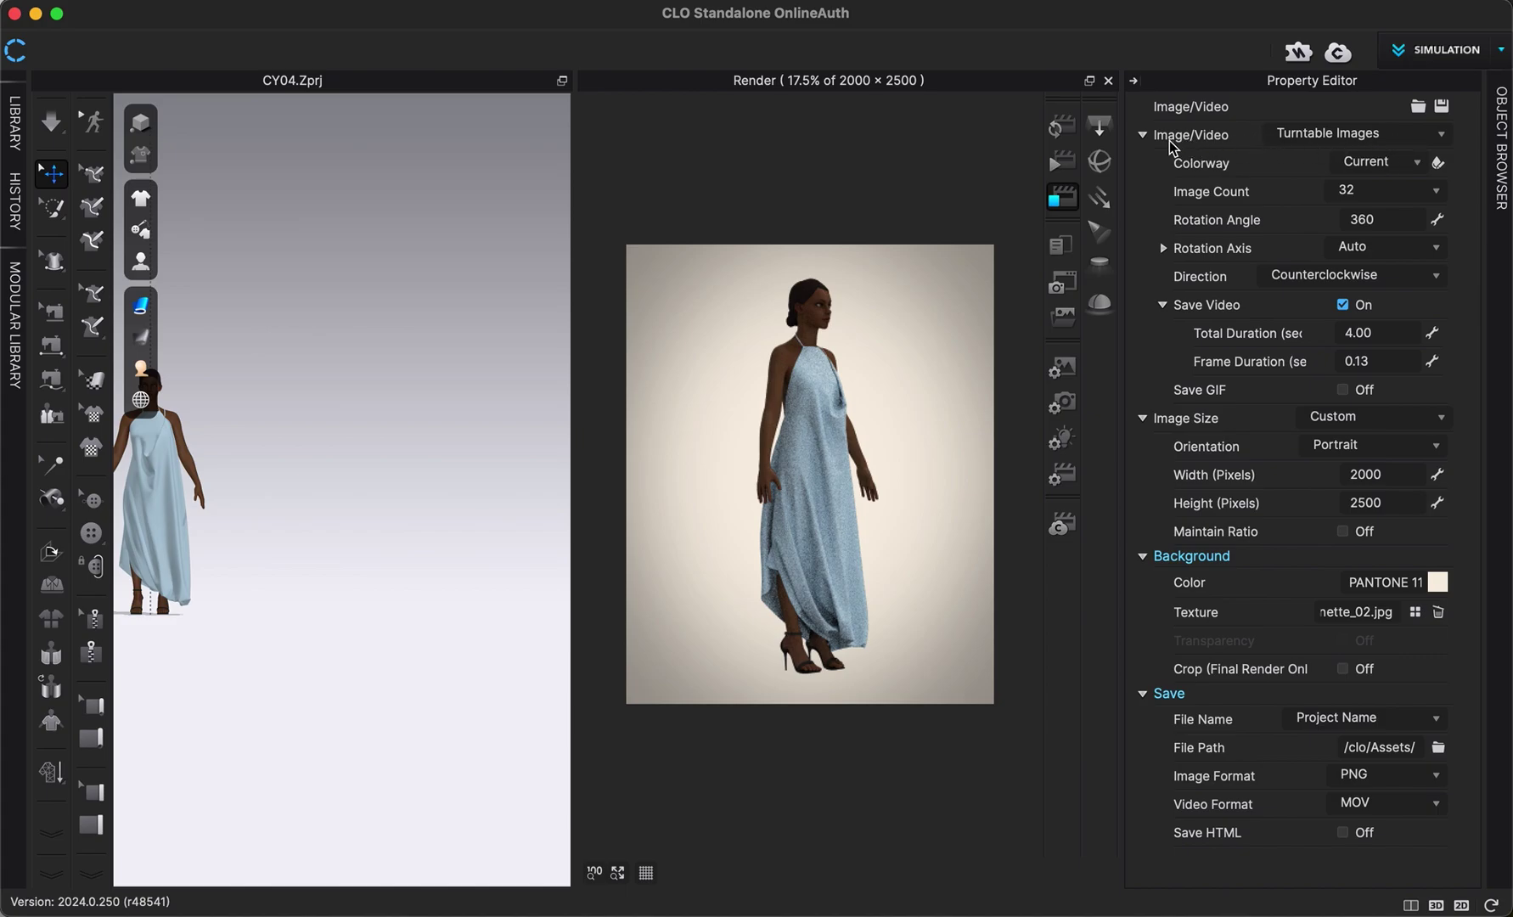
Set the render output to Animation for the Entire Region, with Save Video on and Save GIF off
{"action": "left_click", "coordinate": [1324, 133]}
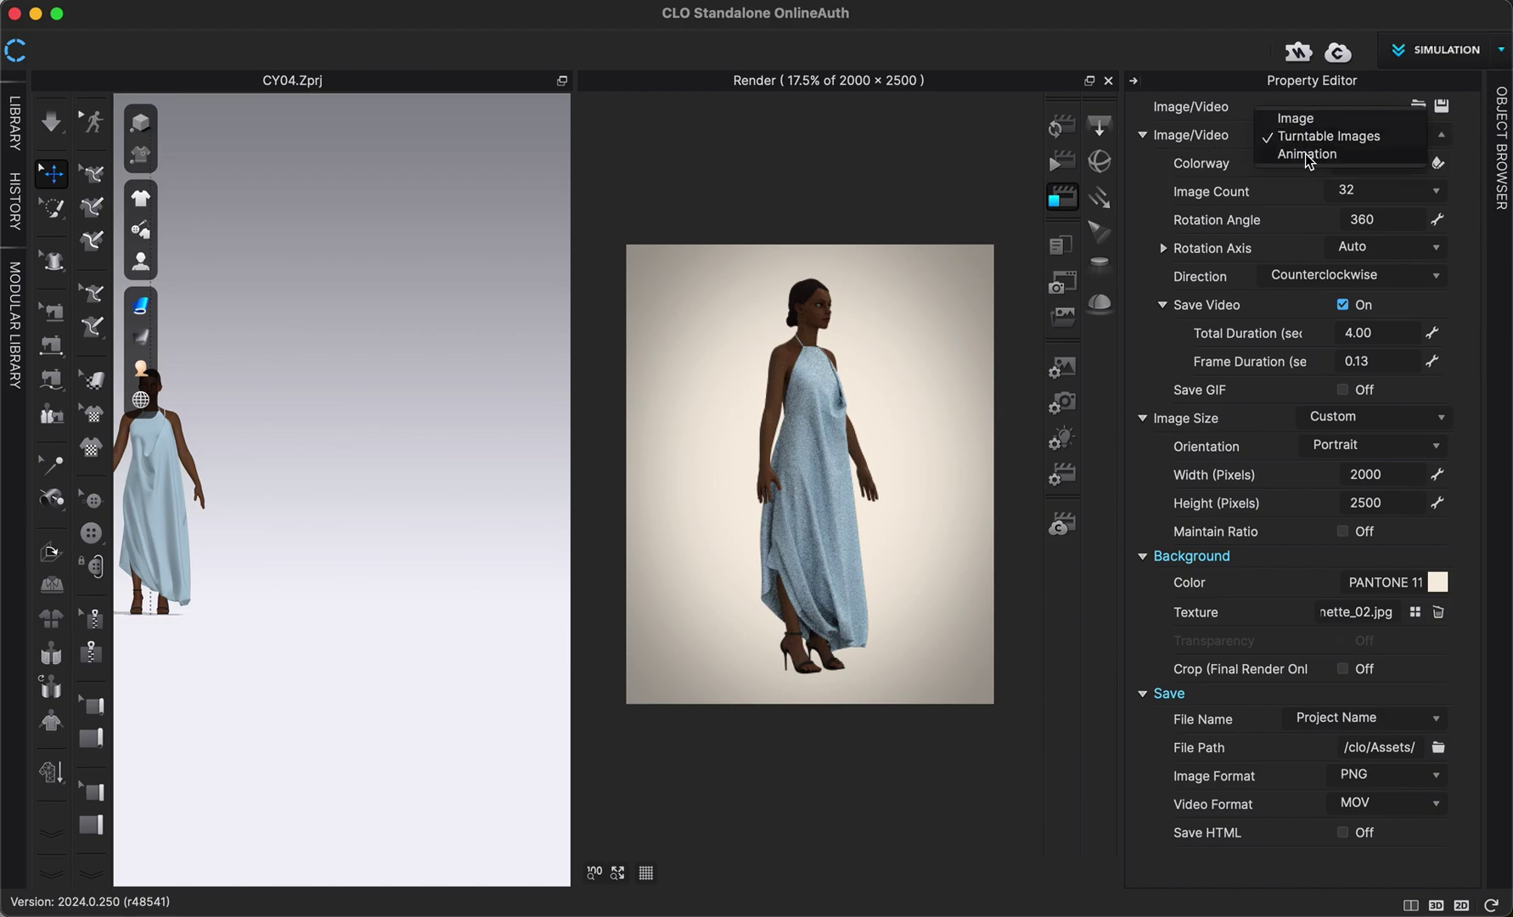
{"action": "left_click", "coordinate": [1308, 154]}
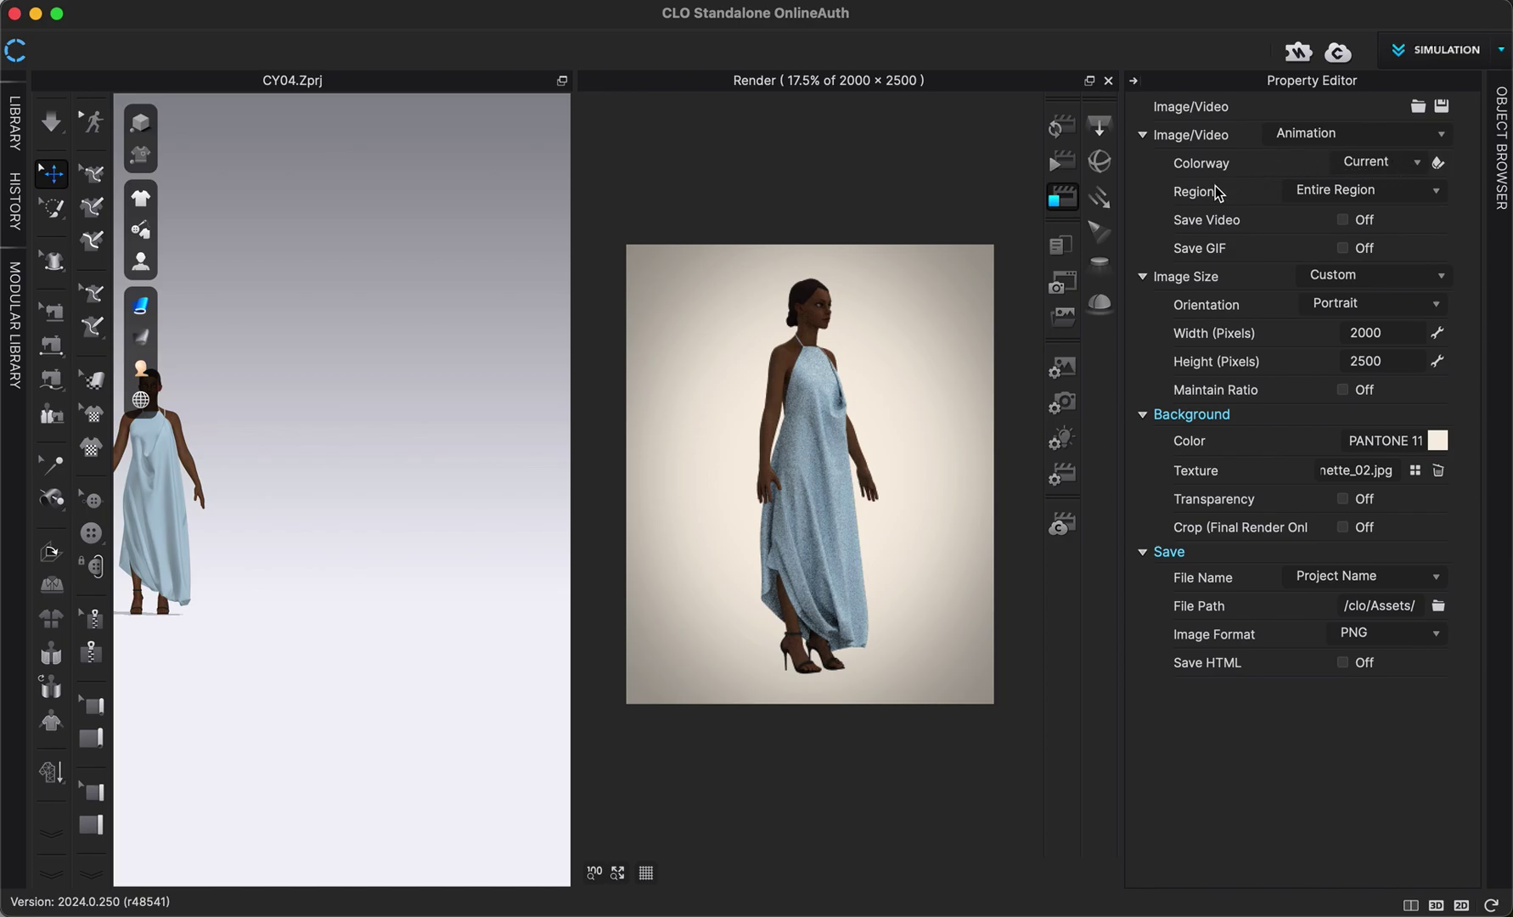
{"action": "left_click", "coordinate": [1349, 192]}
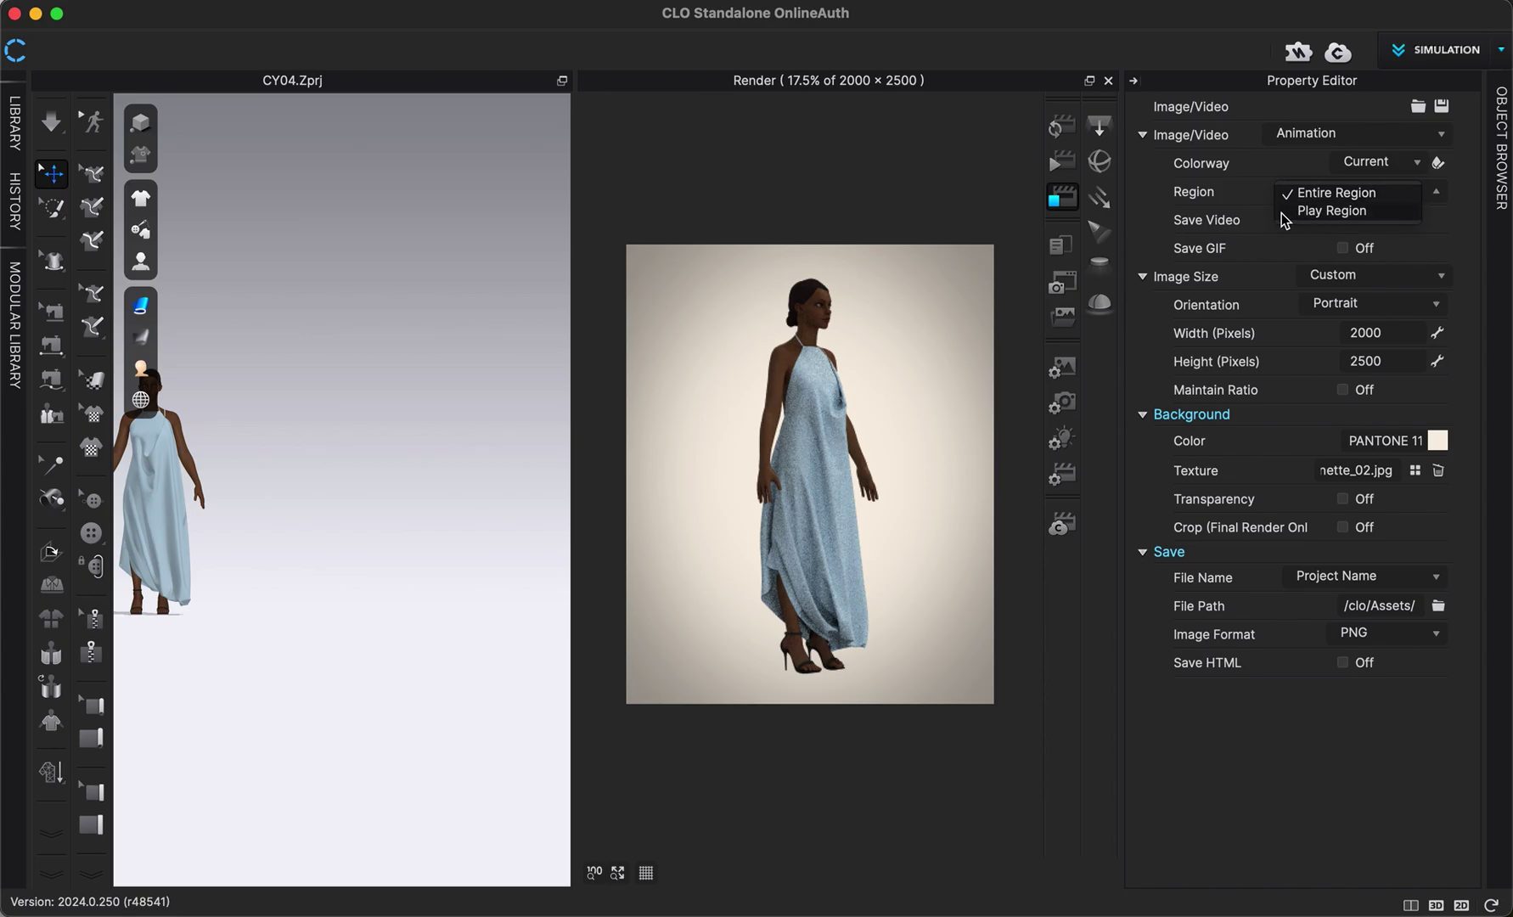
{"action": "left_click", "coordinate": [1238, 203]}
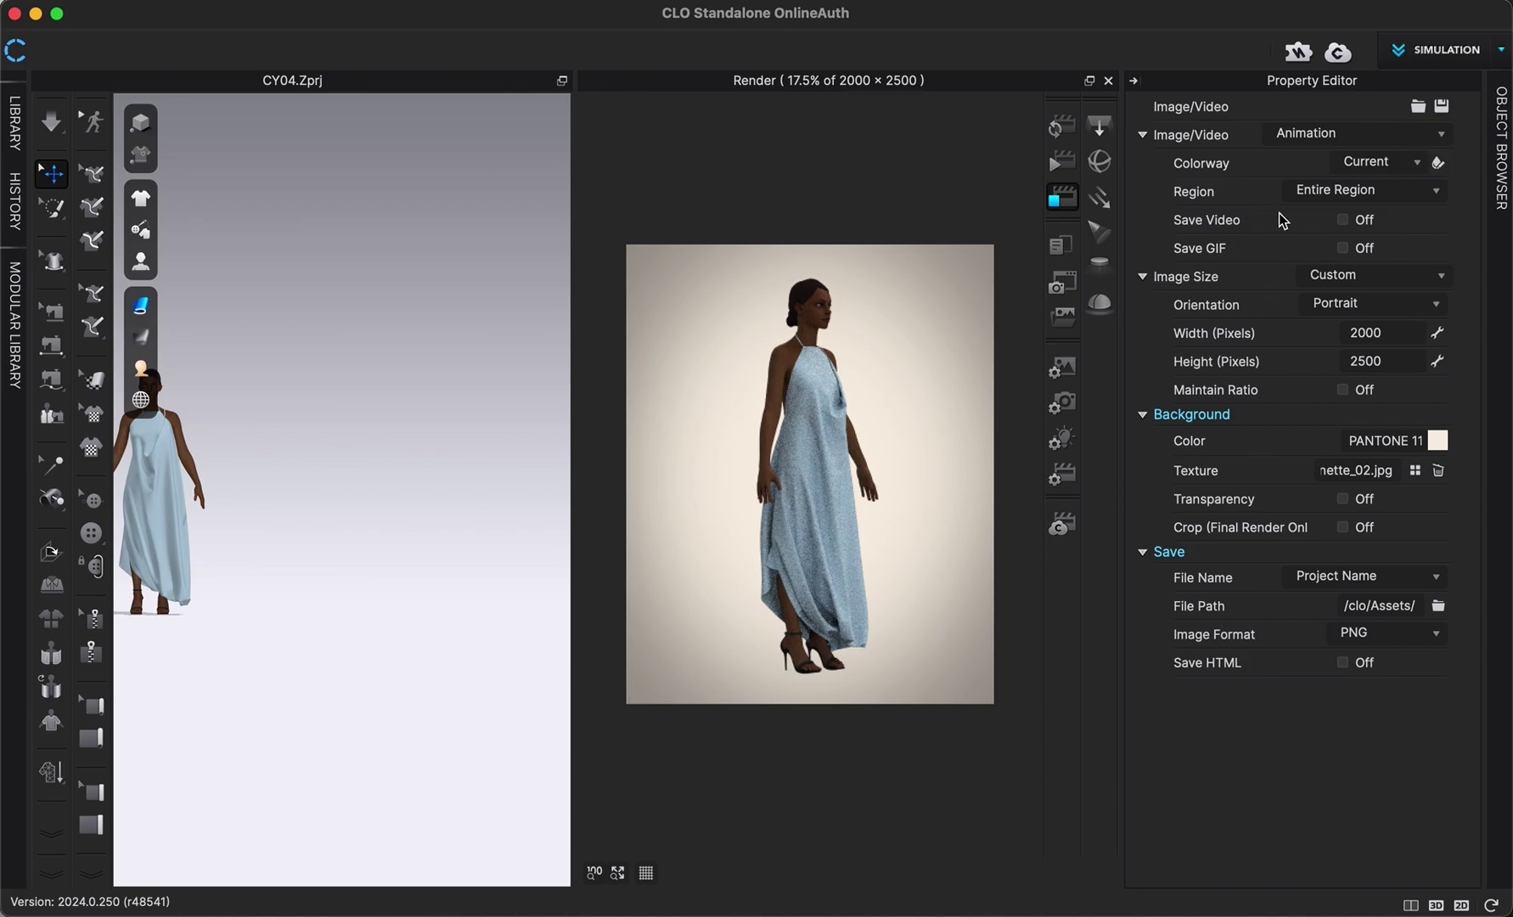
{"action": "left_click", "coordinate": [1342, 219]}
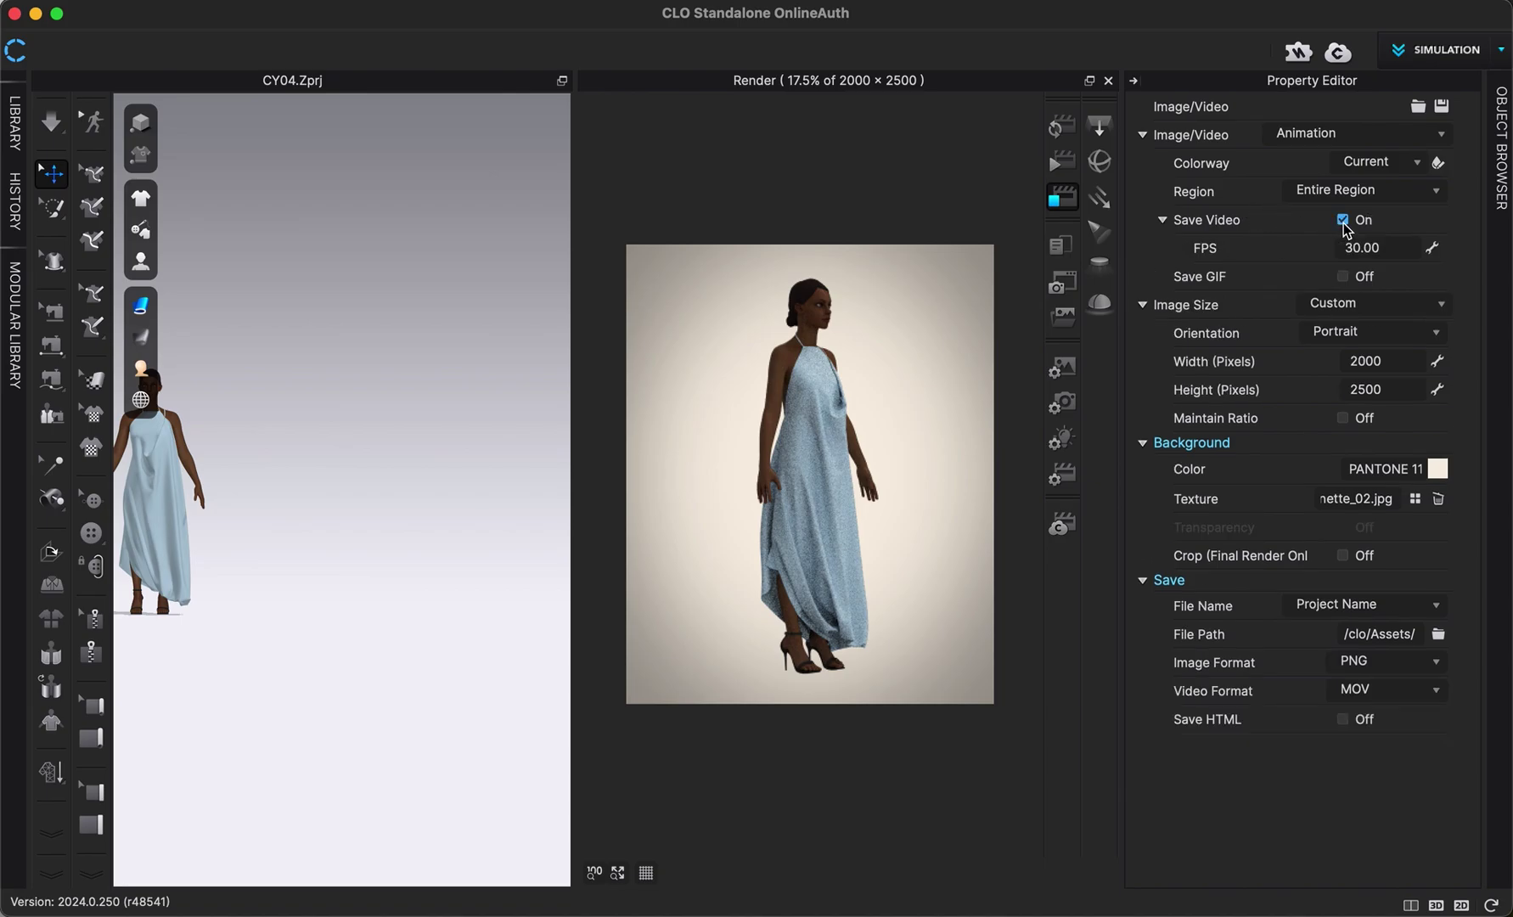
{"action": "left_click", "coordinate": [1342, 276]}
{"action": "left_click", "coordinate": [1342, 276]}
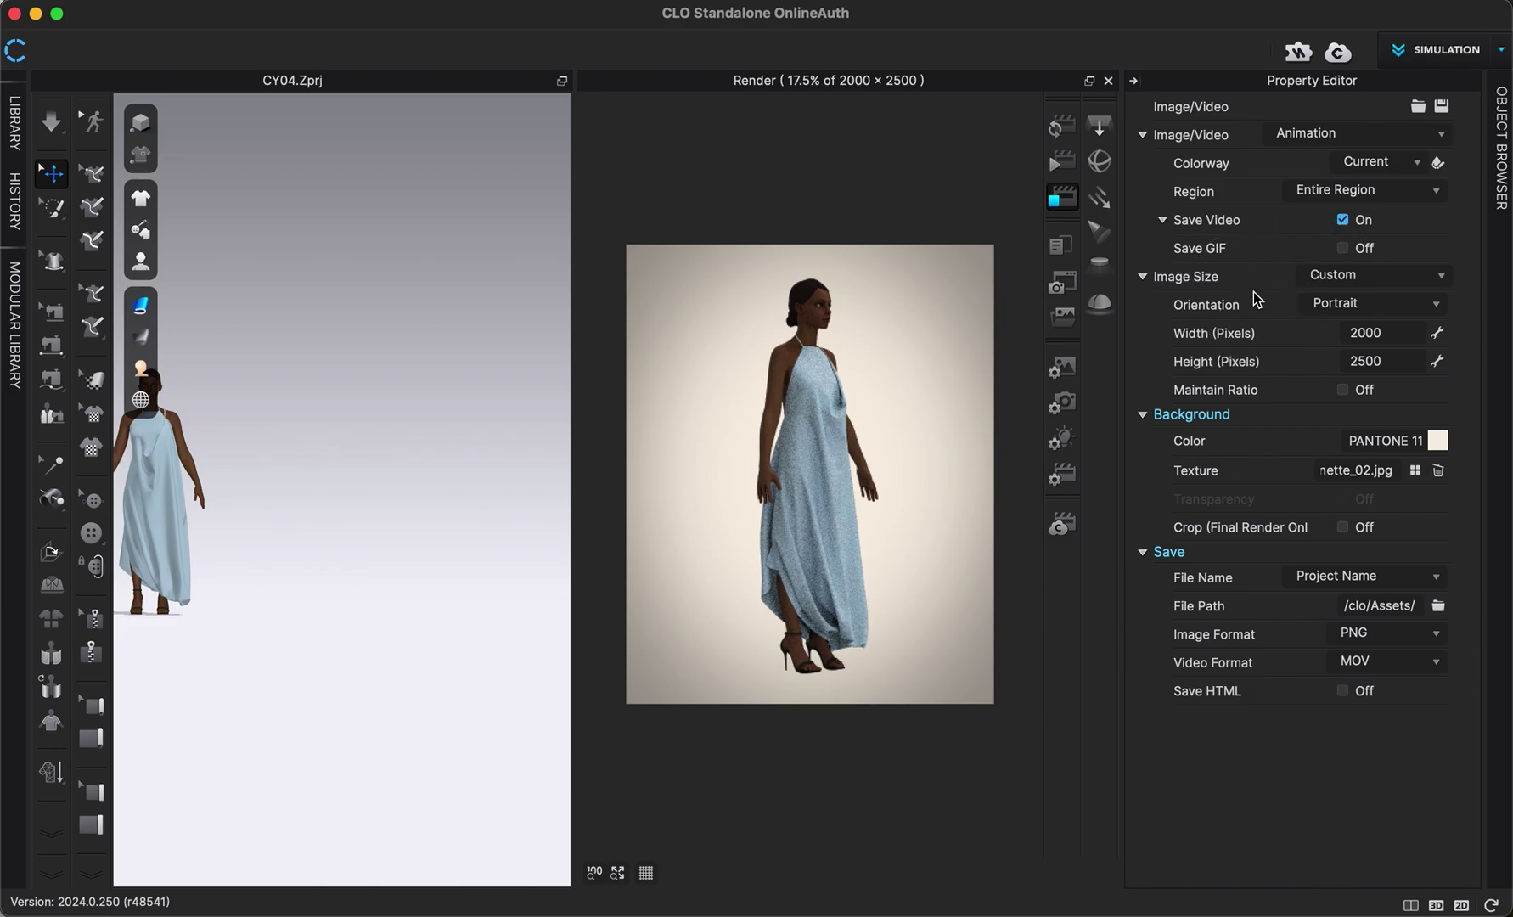
Set the image width to 4000 pixels and the background color to the first Pantone swatch, a pale lavender-white (#F1F2FF)
{"action": "double_click", "coordinate": [1392, 333]}
{"action": "type", "text": "4000"}
{"action": "key", "text": "Return"}
{"action": "left_click", "coordinate": [1437, 442]}
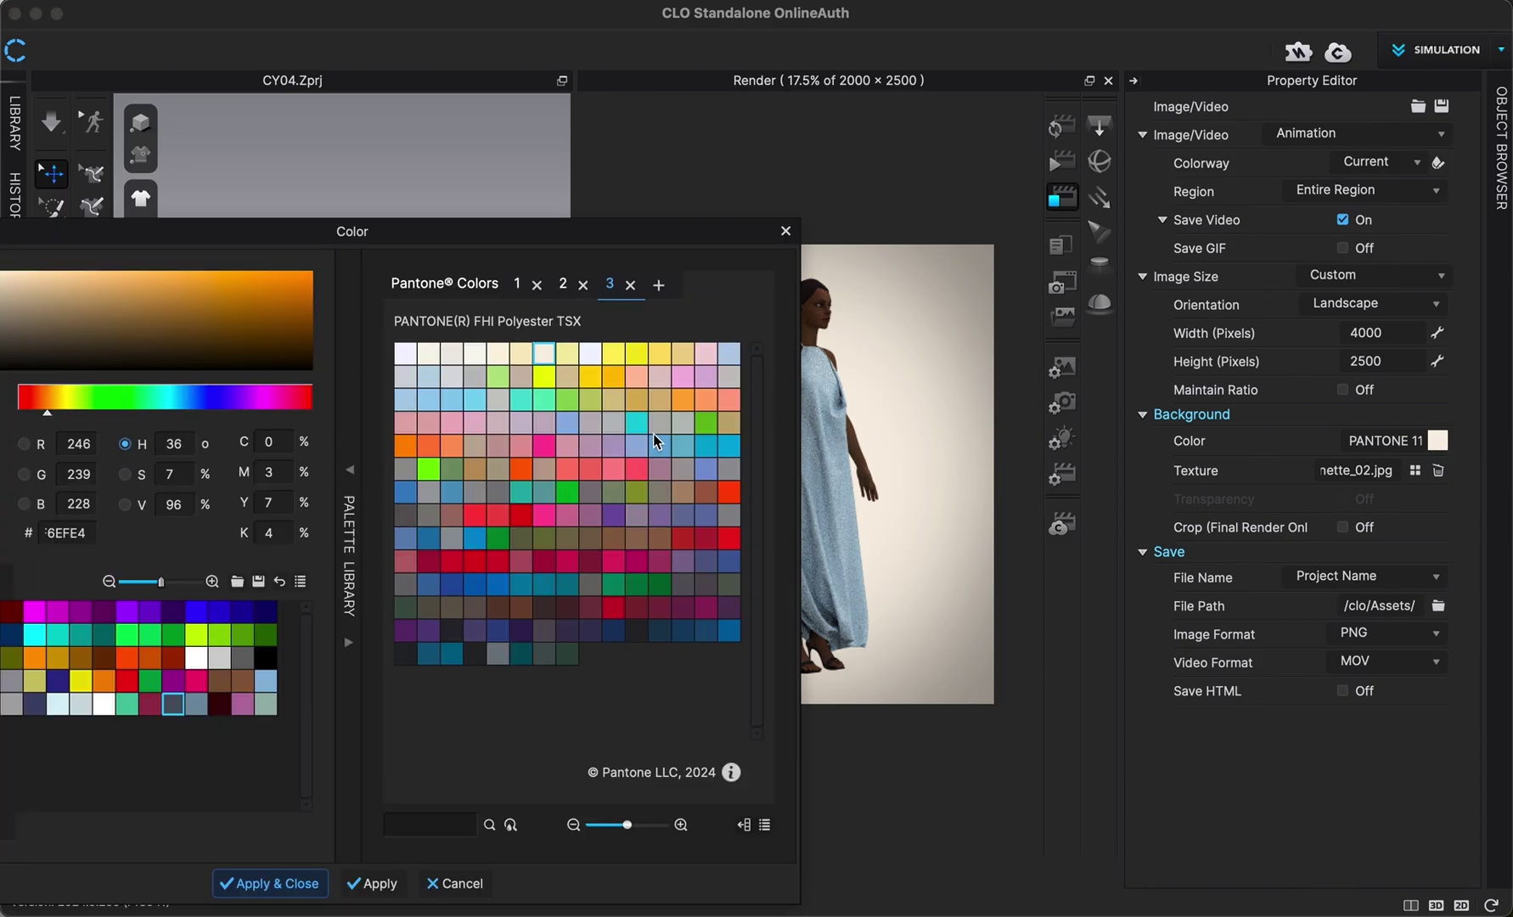
{"action": "left_click", "coordinate": [407, 355]}
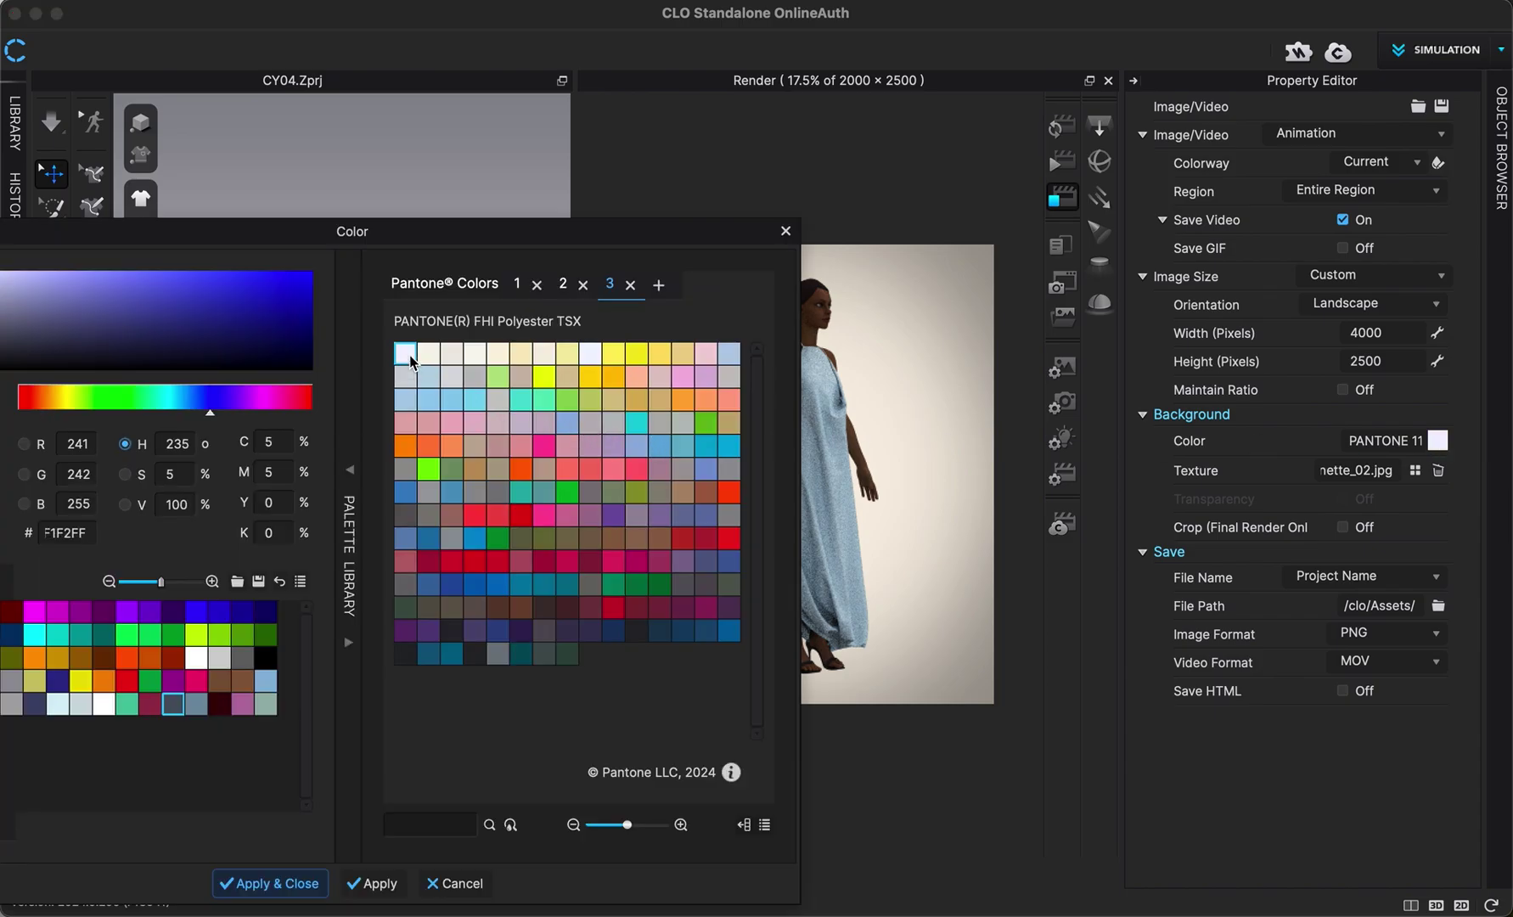
{"action": "left_click", "coordinate": [304, 884]}
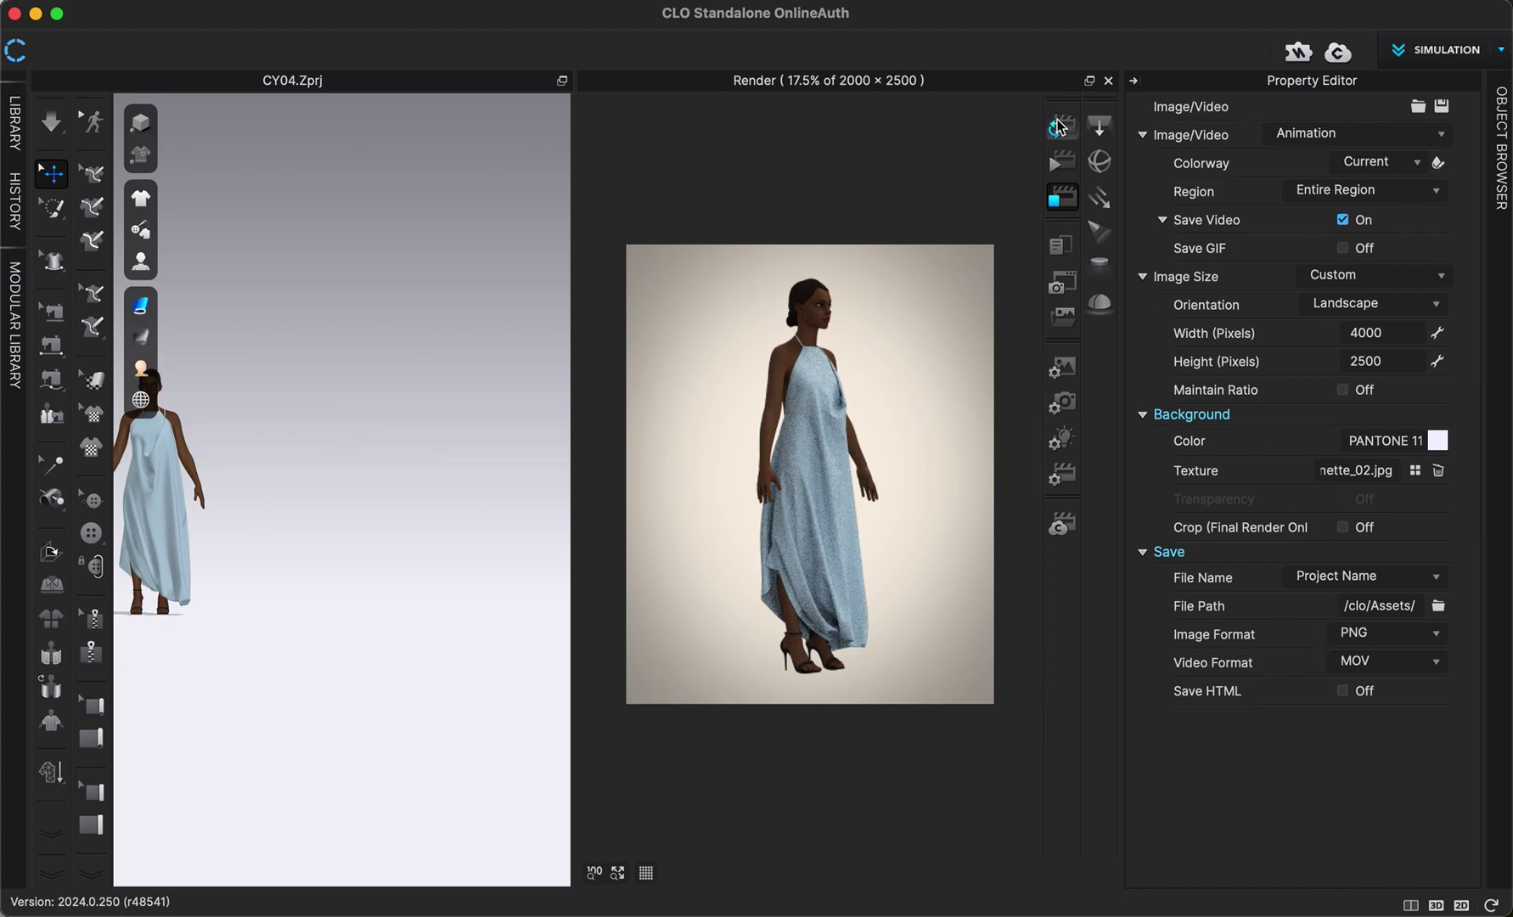
Start the live render preview and enlarge the avatar within the 4000 × 2500 frame
{"action": "left_click", "coordinate": [1057, 126]}
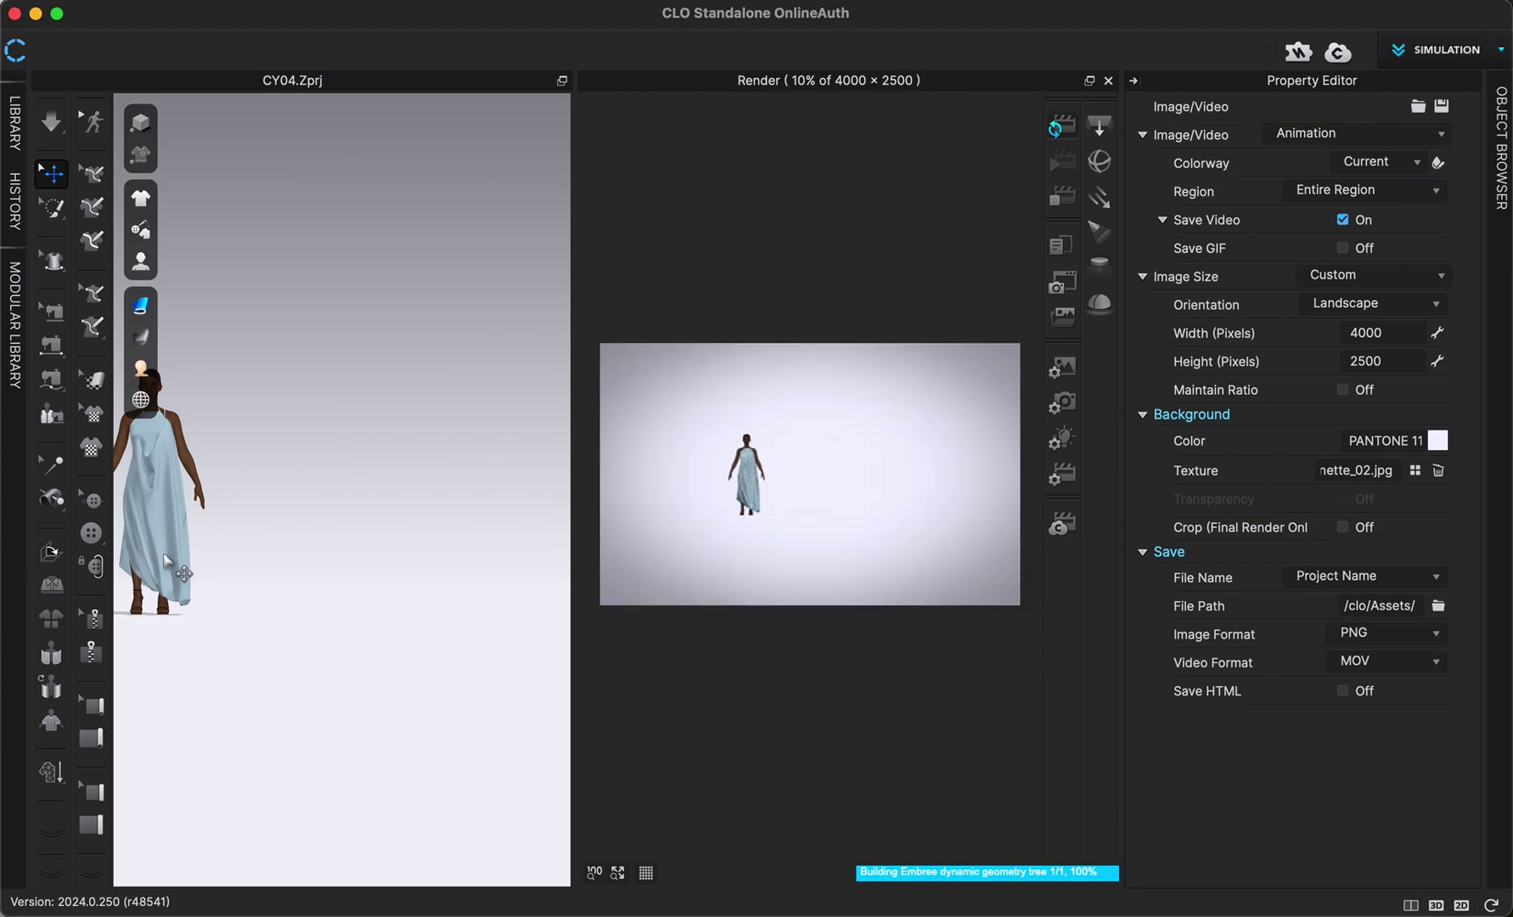
{"action": "scroll", "coordinate": [226, 553], "scroll_direction": "up", "scroll_amount": 3}
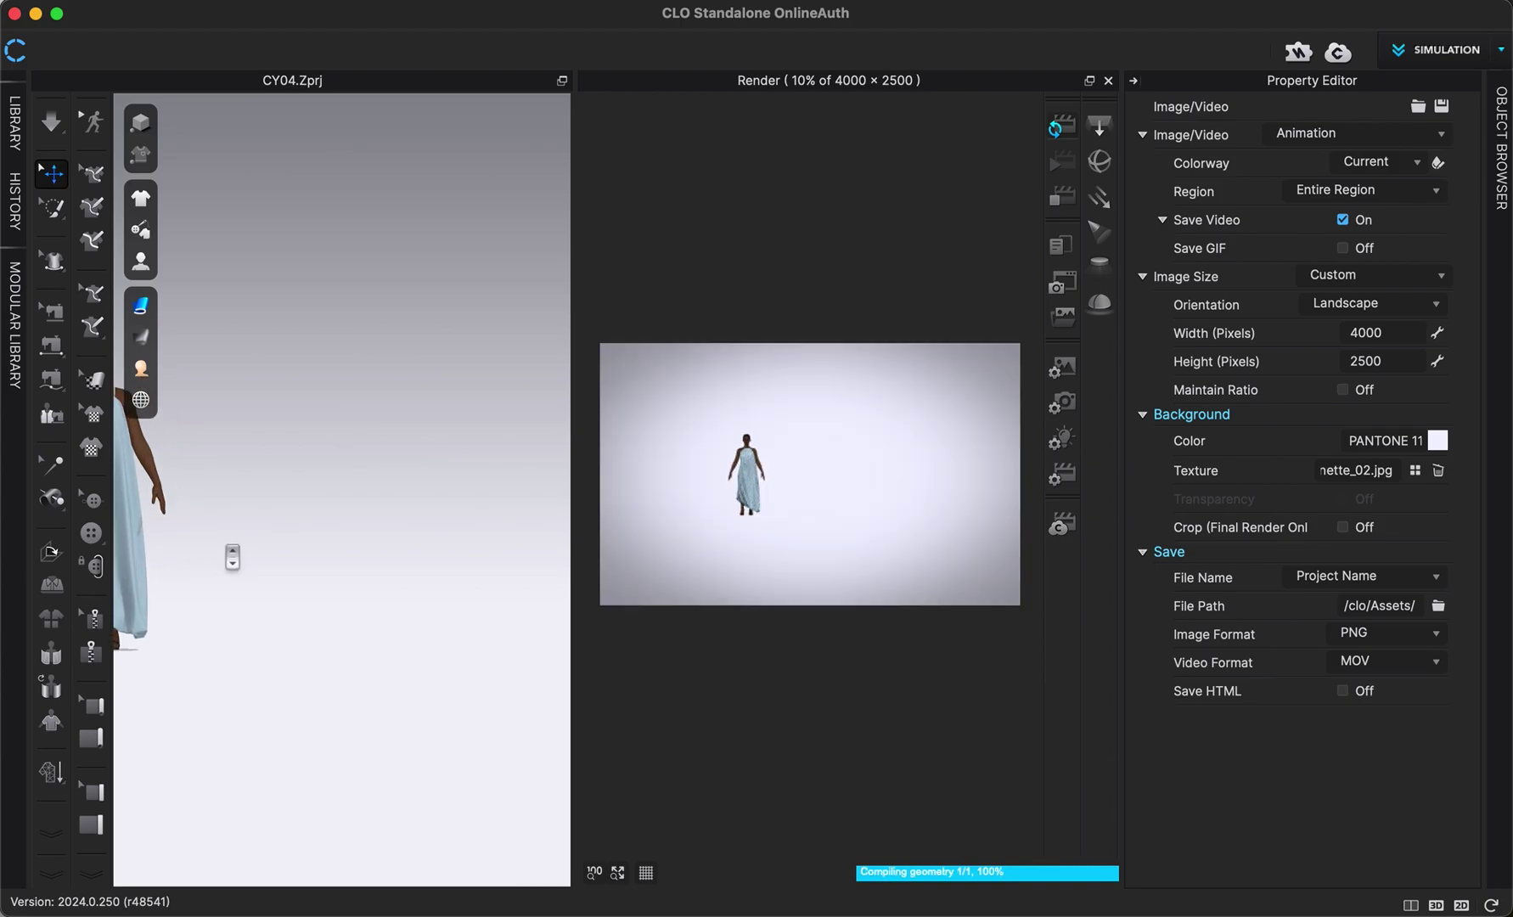
{"action": "scroll", "coordinate": [231, 557], "scroll_direction": "up", "scroll_amount": 2}
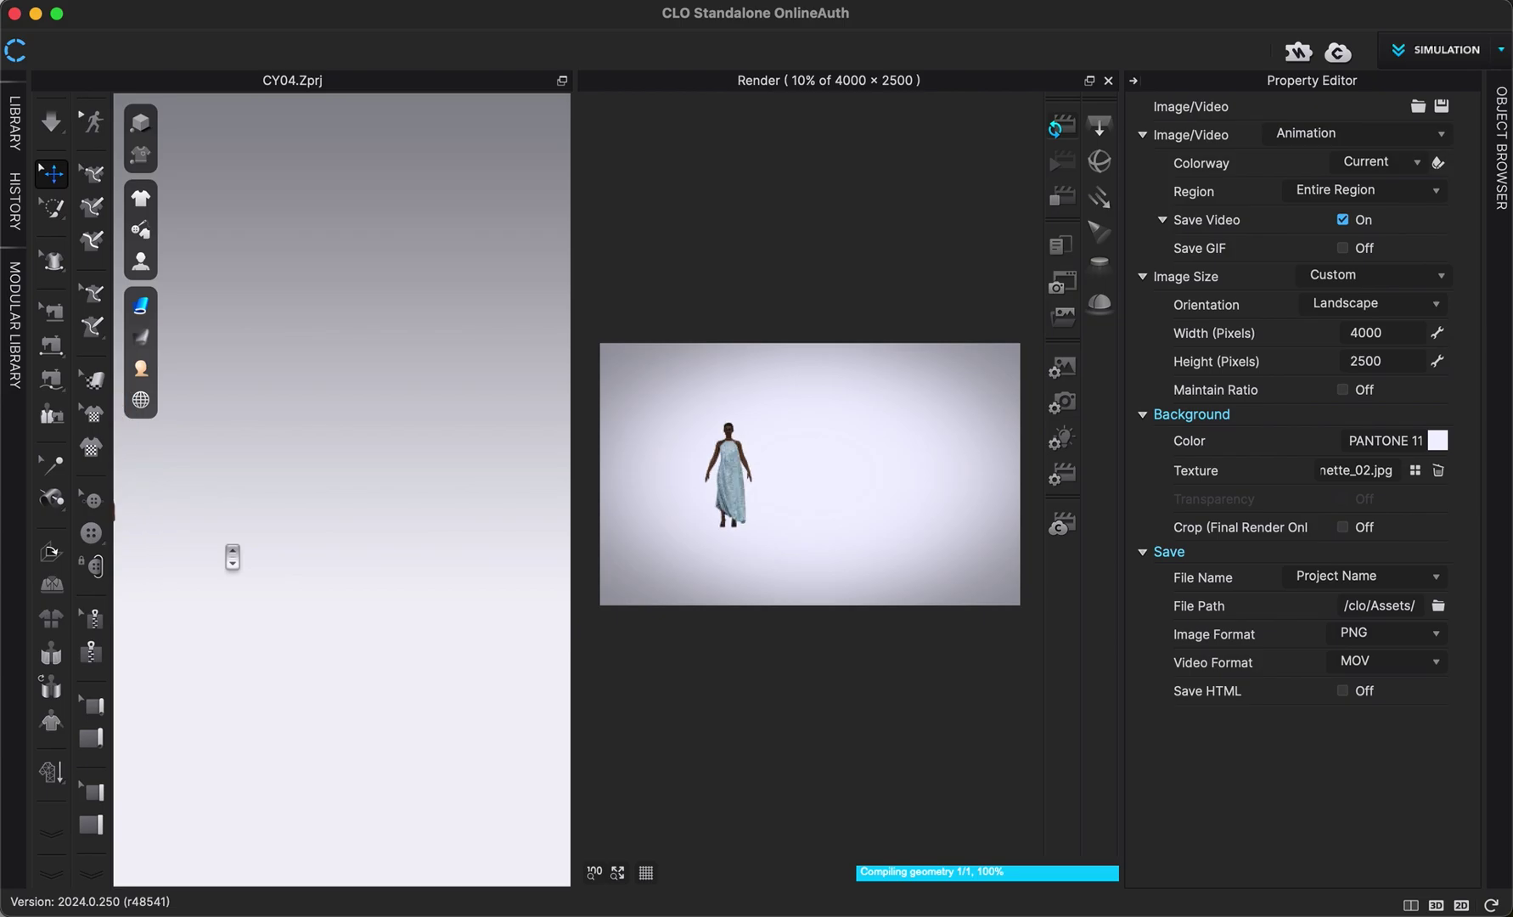
{"action": "scroll", "coordinate": [232, 557], "scroll_direction": "up", "scroll_amount": 1}
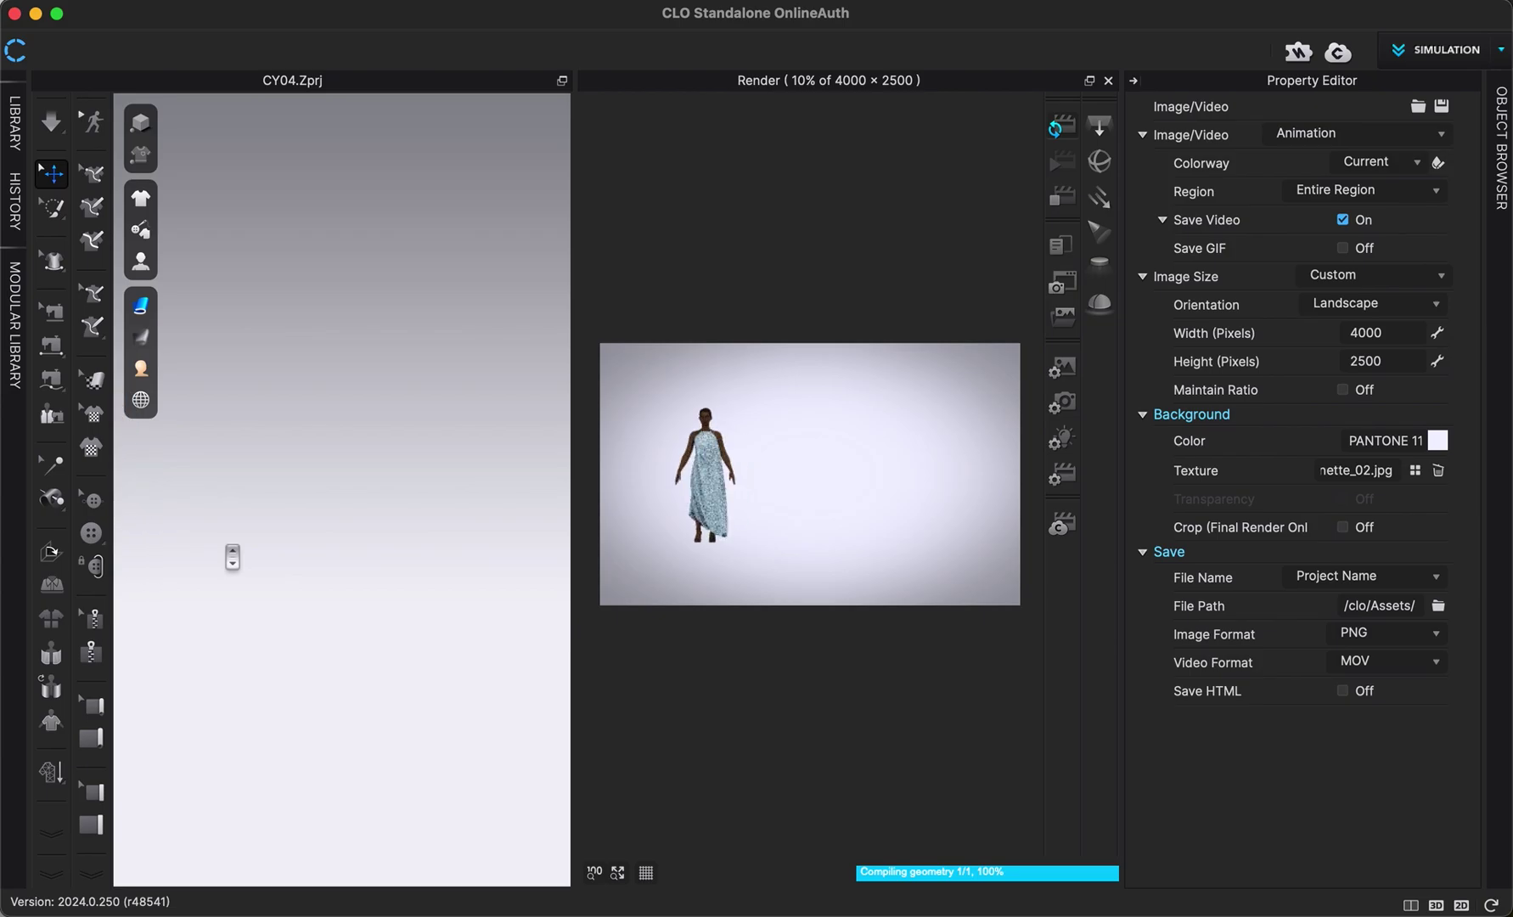
{"action": "scroll", "coordinate": [232, 557], "scroll_direction": "up", "scroll_amount": 1}
{"action": "scroll", "coordinate": [232, 557], "scroll_direction": "down", "scroll_amount": 2}
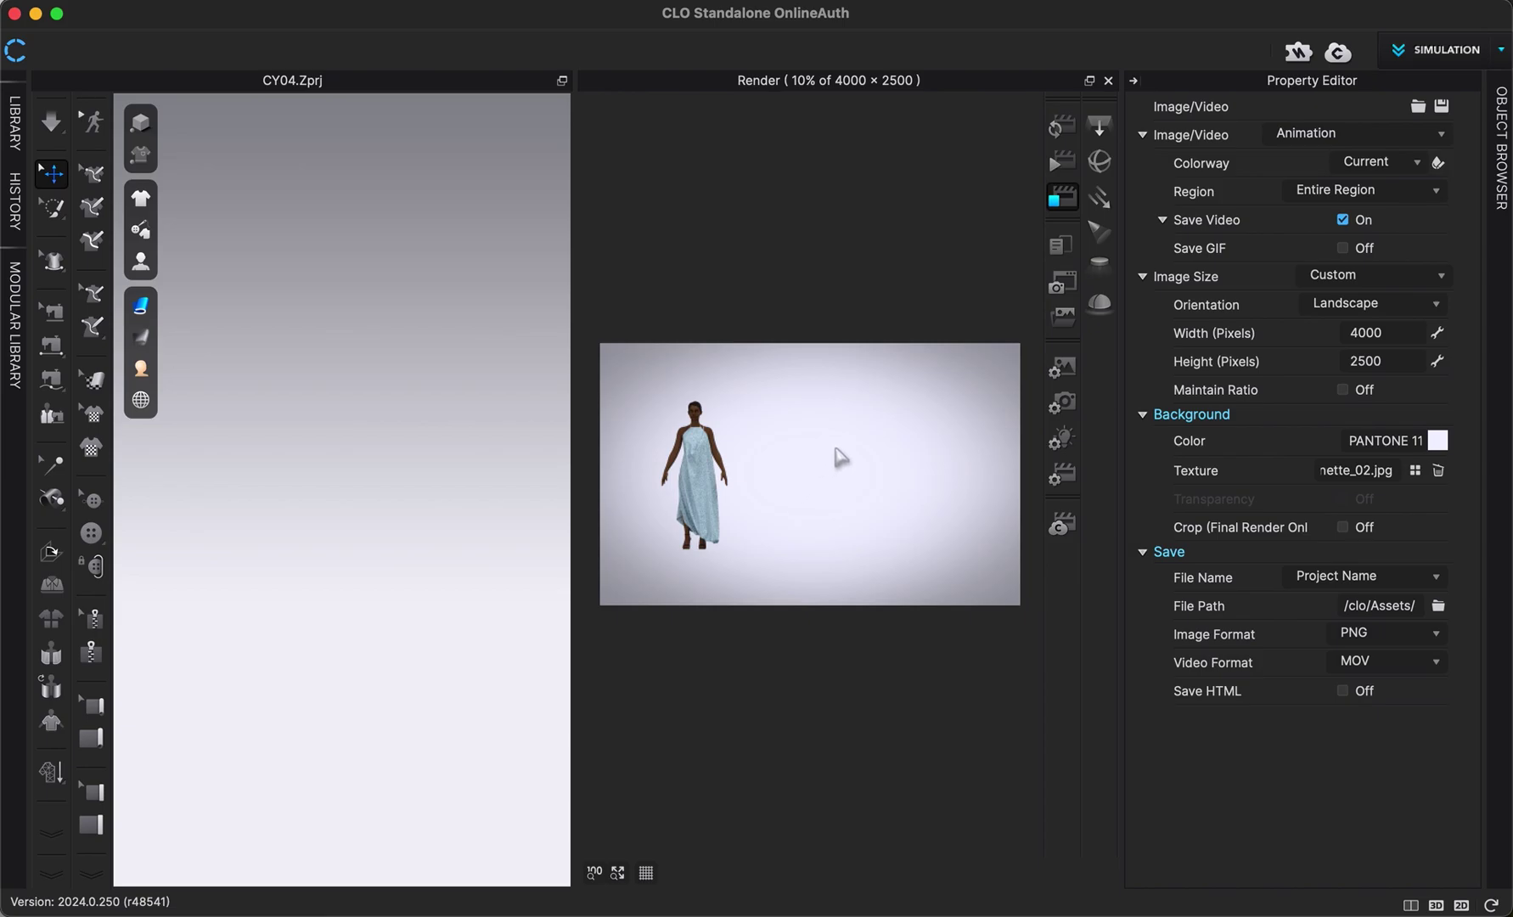
Set the maximum render time to 2 minutes in the render properties and start the final animation render
{"action": "left_click", "coordinate": [1057, 482]}
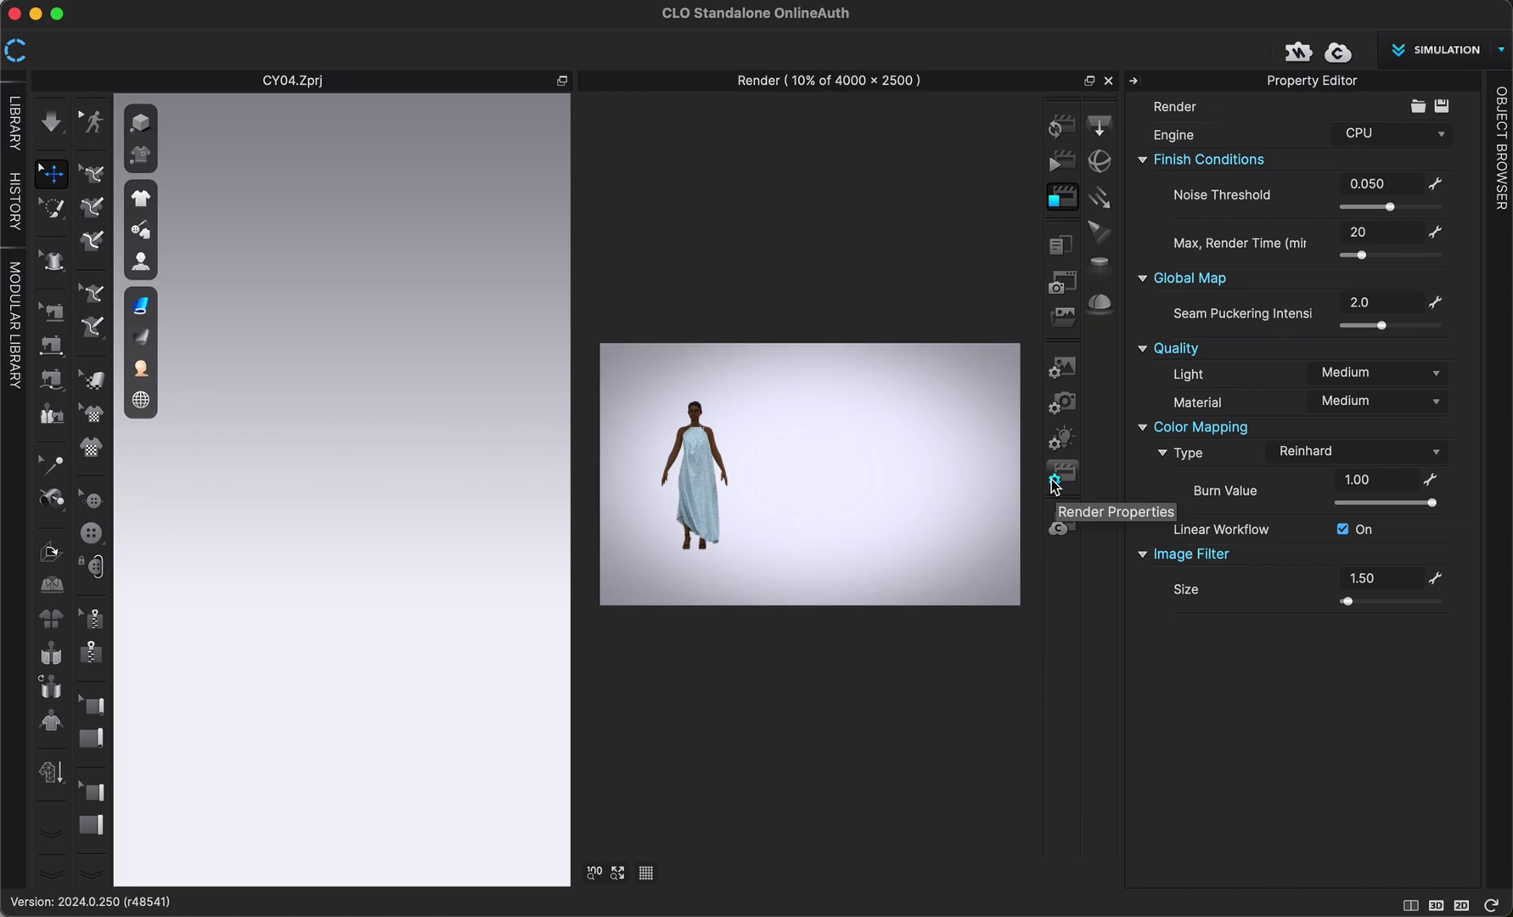
{"action": "double_click", "coordinate": [1374, 233]}
{"action": "type", "text": "2"}
{"action": "left_click", "coordinate": [1062, 167]}
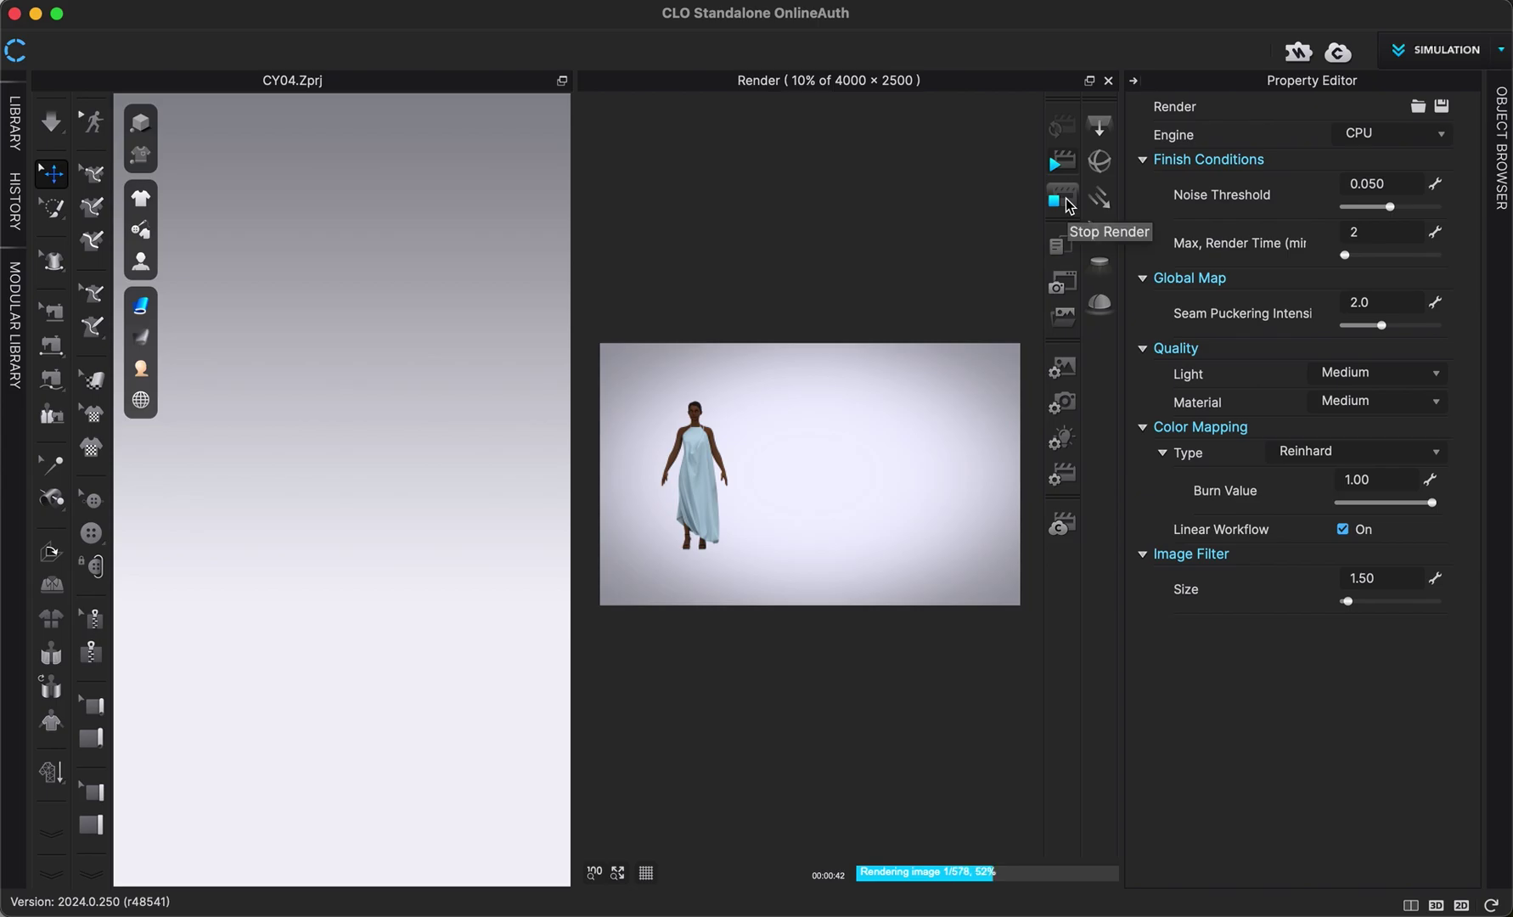
Stop the running render and set the maximum render time to 20 minutes
{"action": "left_click", "coordinate": [1056, 197]}
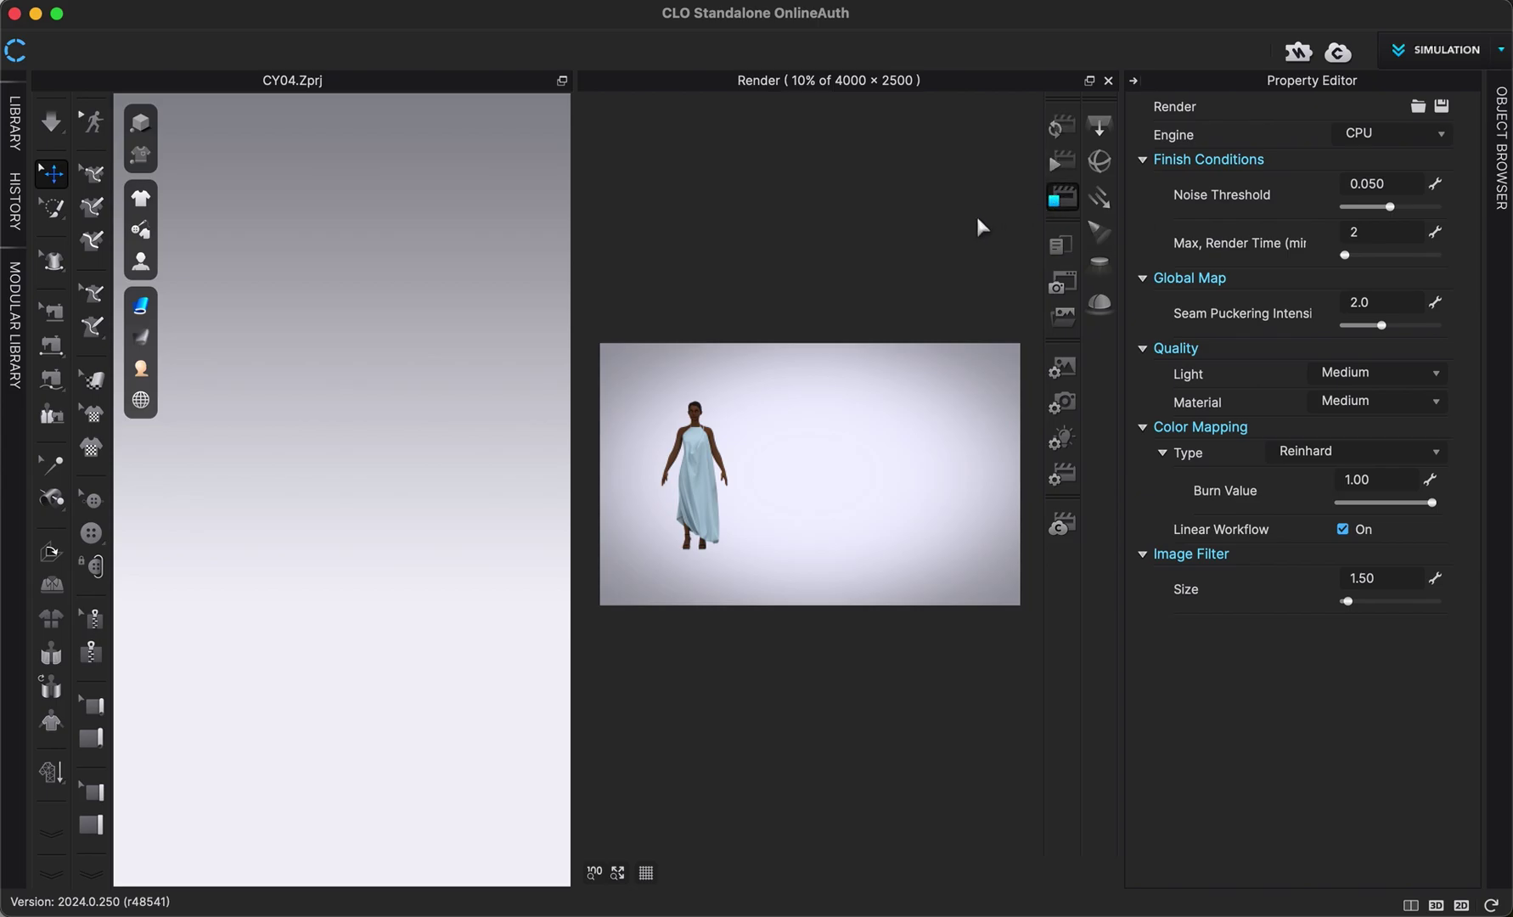
{"action": "left_click", "coordinate": [1369, 231]}
{"action": "type", "text": "20"}
{"action": "left_click", "coordinate": [1250, 229]}
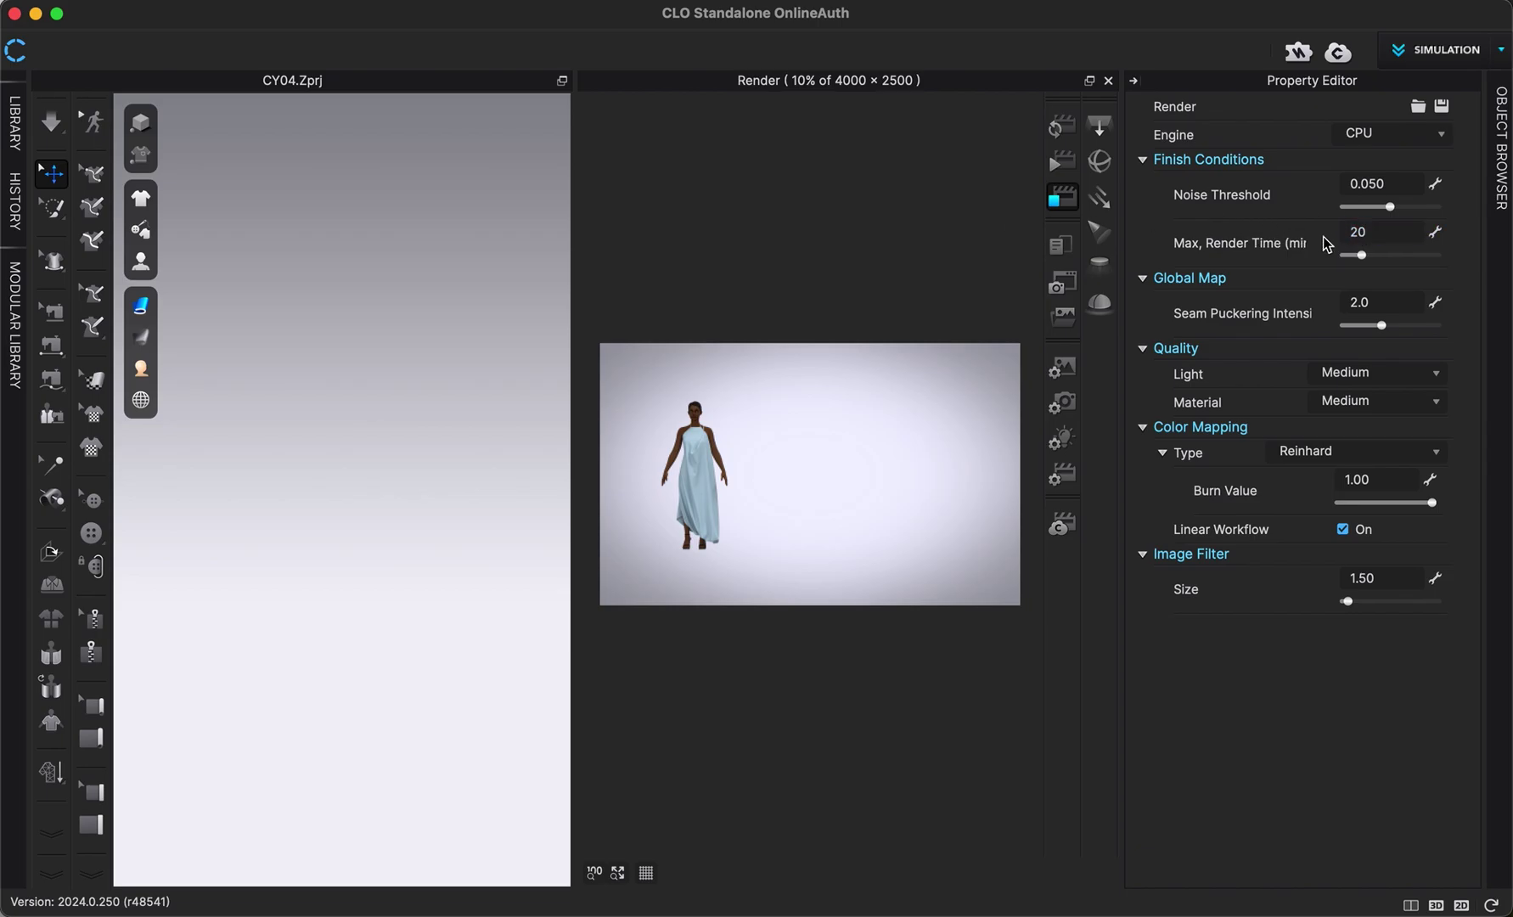